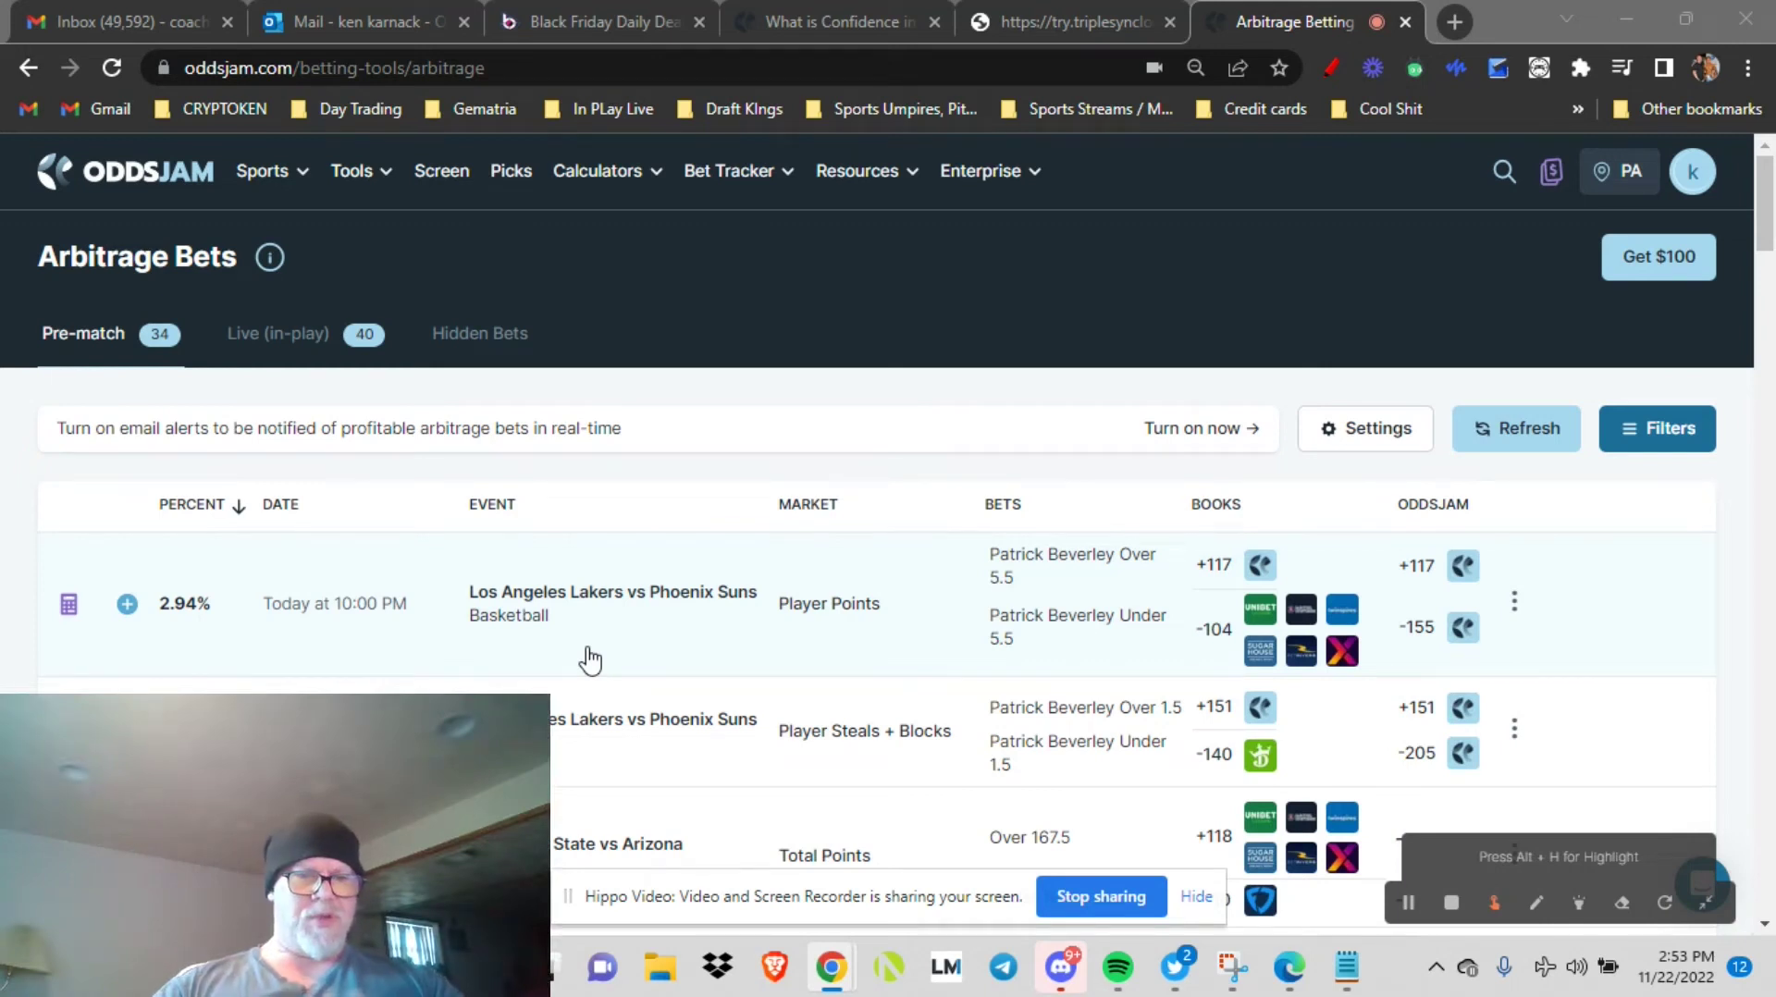
Step: Compare the sportsbook odds for the Los Angeles Lakers vs Phoenix Suns Player Points bet on Patrick Beverley, and collapse its details
{"action": "scroll", "coordinate": [713, 555], "scroll_direction": "down", "scroll_amount": 2}
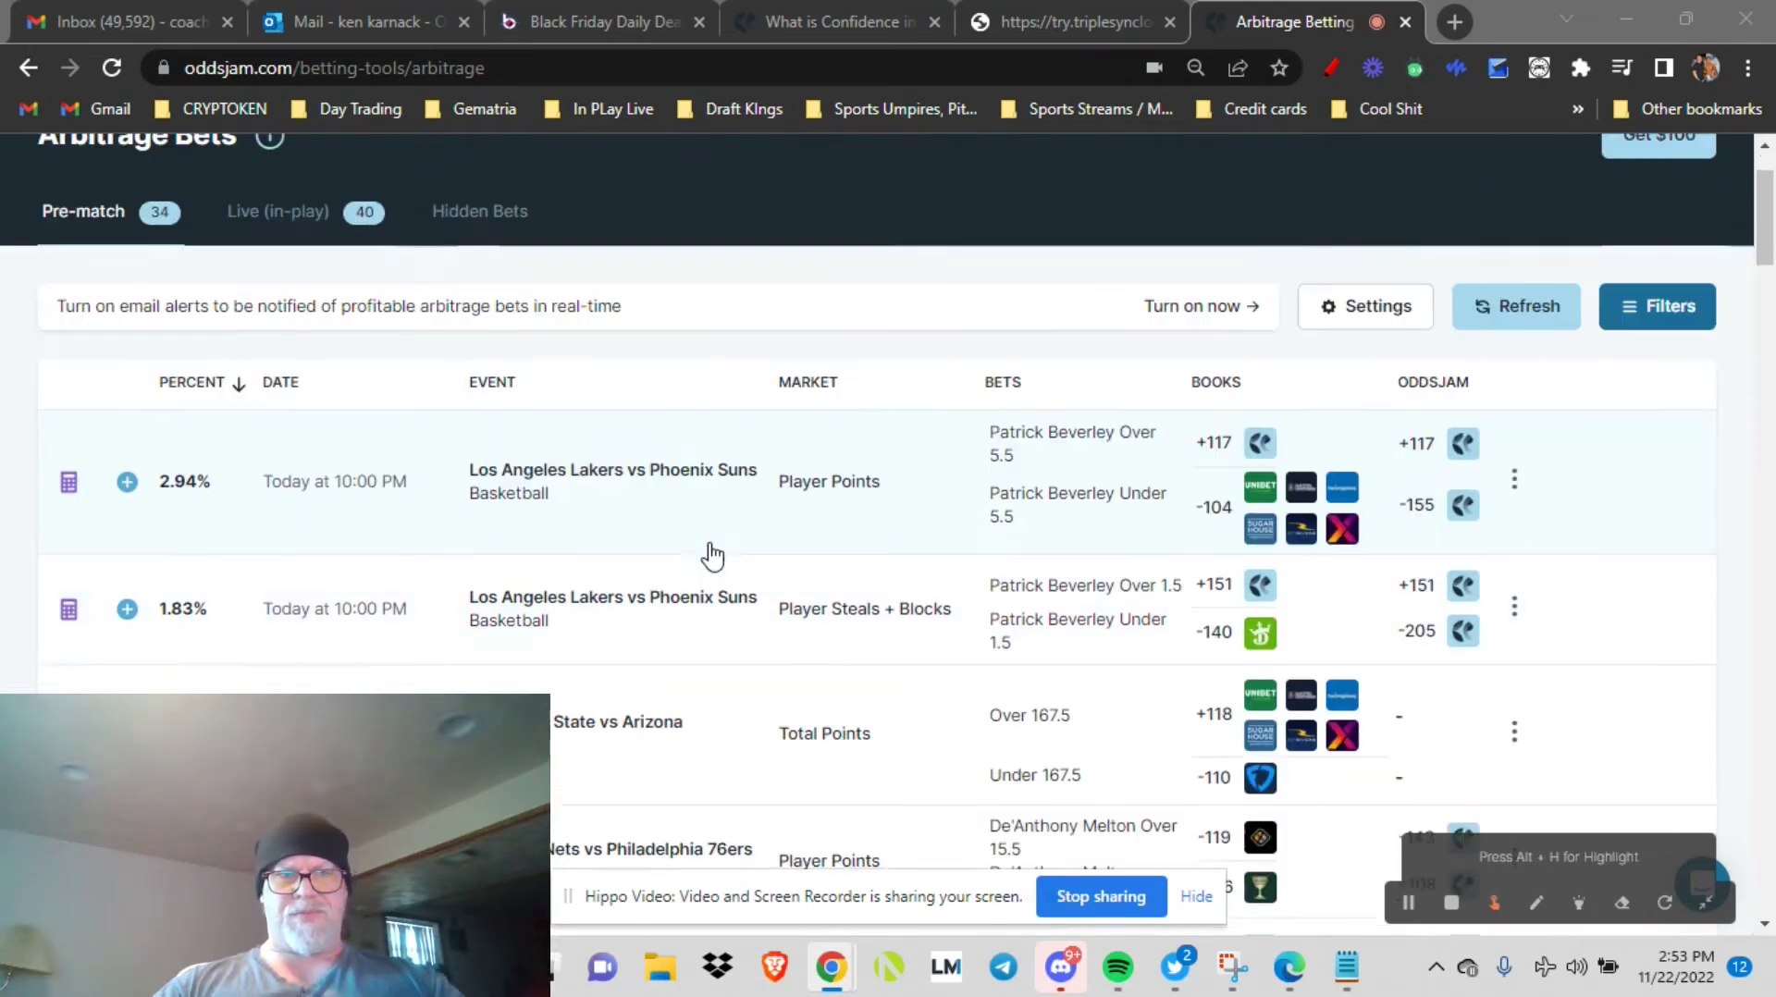
{"action": "scroll", "coordinate": [712, 557], "scroll_direction": "up", "scroll_amount": 2}
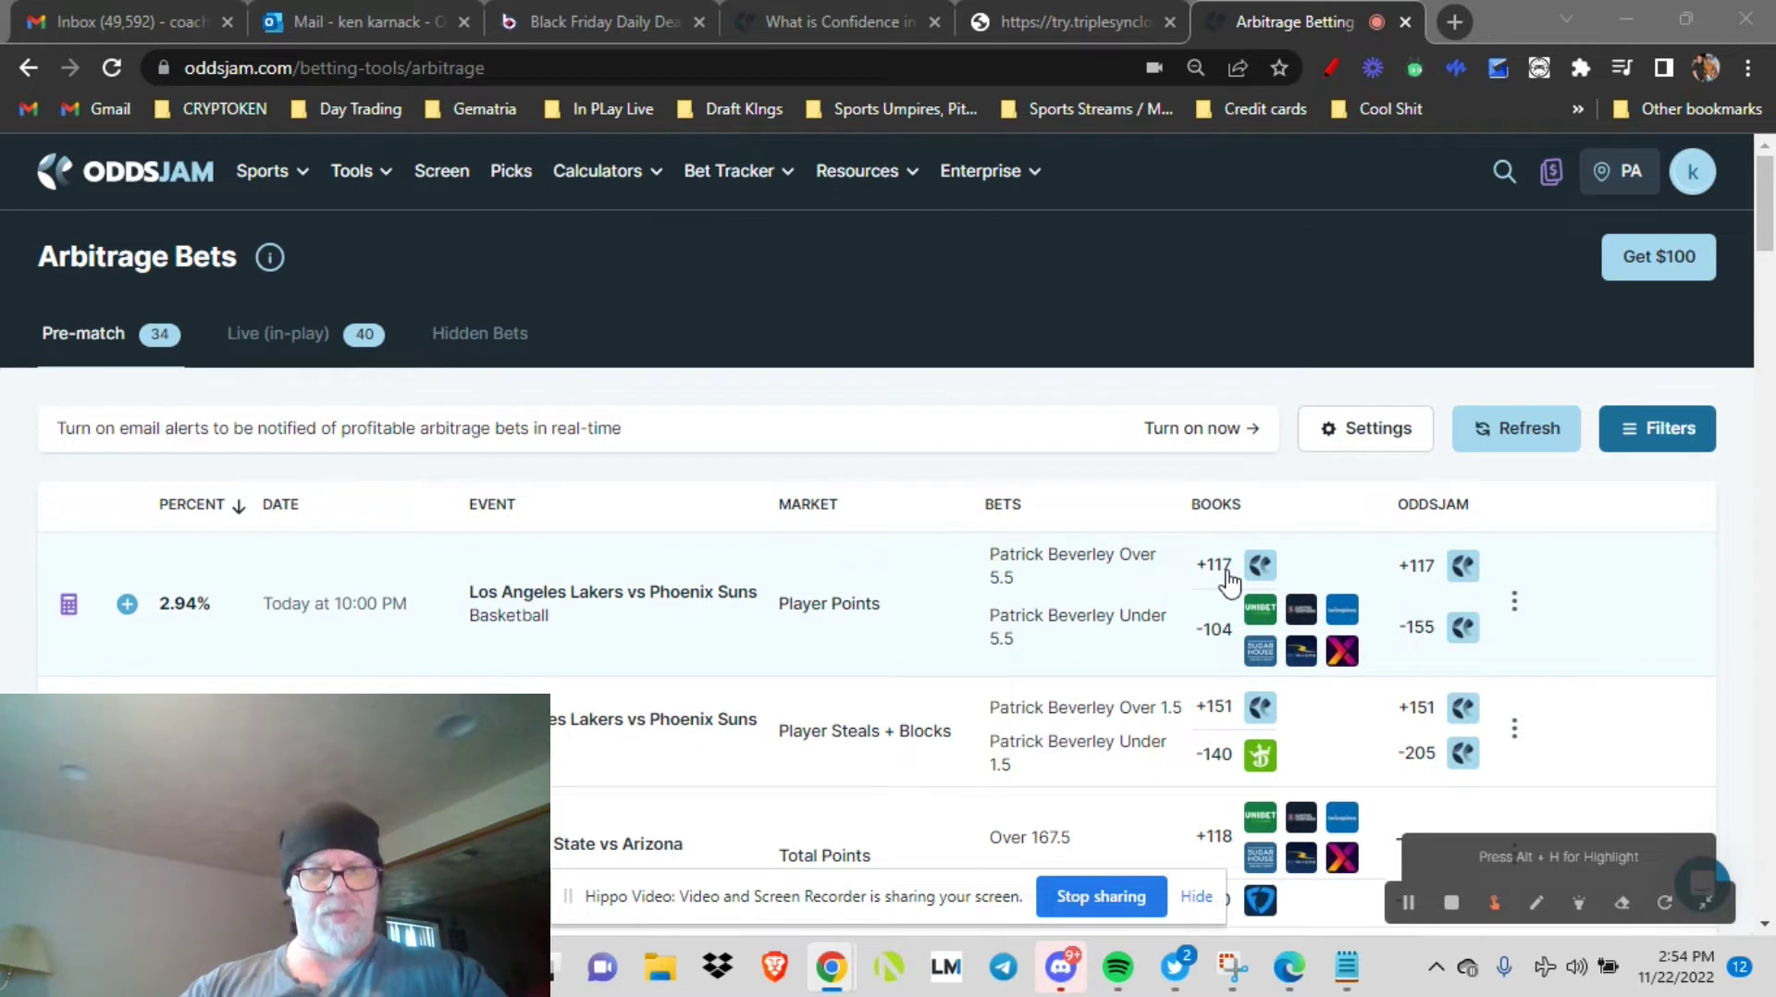
{"action": "scroll", "coordinate": [808, 592], "scroll_direction": "down", "scroll_amount": 2}
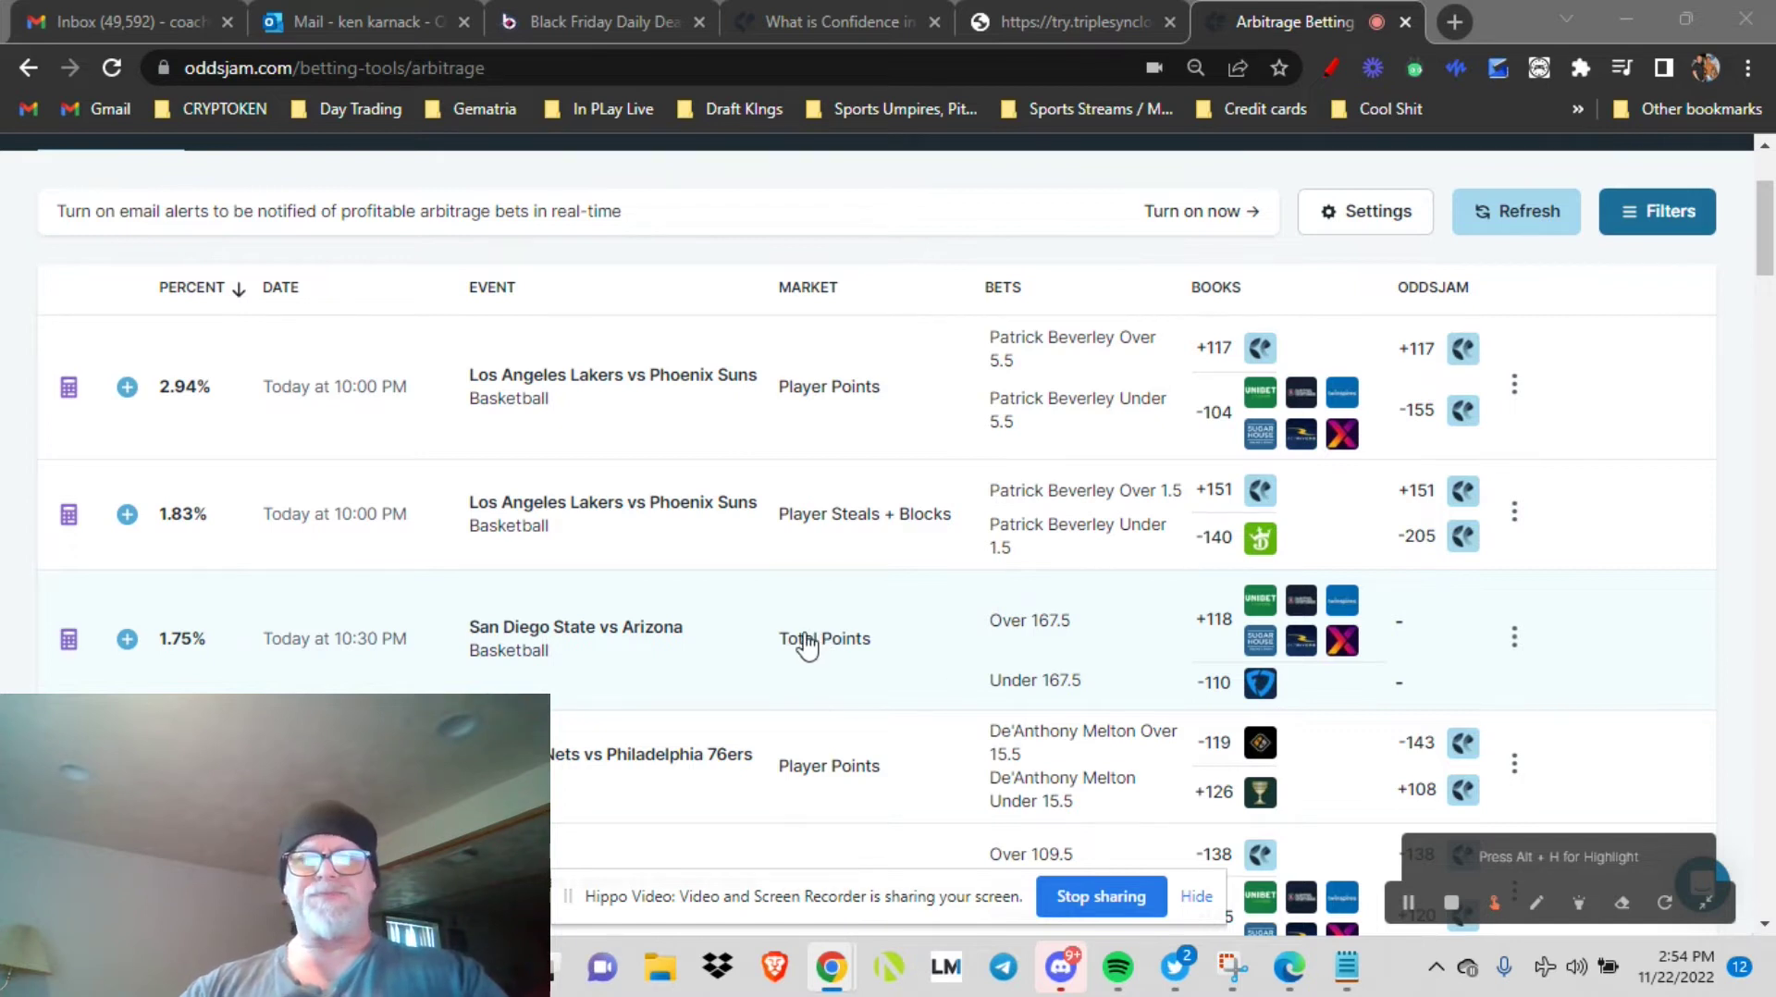
{"action": "scroll", "coordinate": [633, 542], "scroll_direction": "up", "scroll_amount": 3}
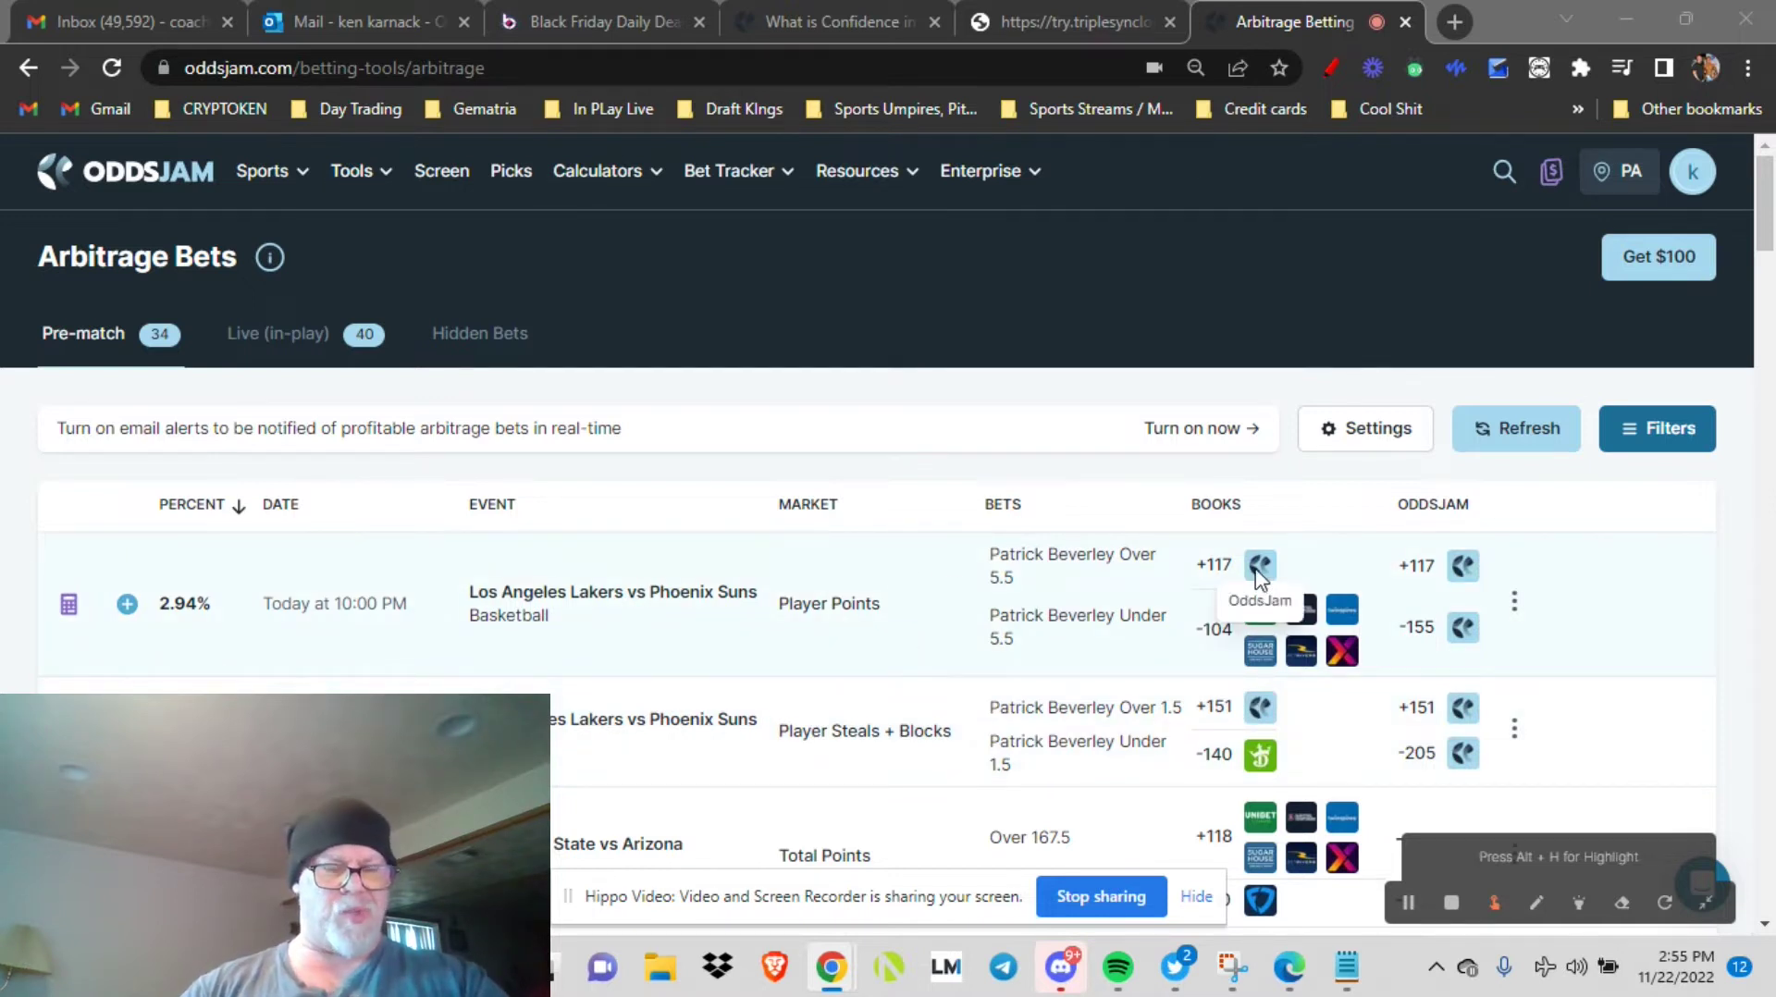
{"action": "left_click", "coordinate": [911, 603]}
{"action": "scroll", "coordinate": [684, 518], "scroll_direction": "down", "scroll_amount": 2}
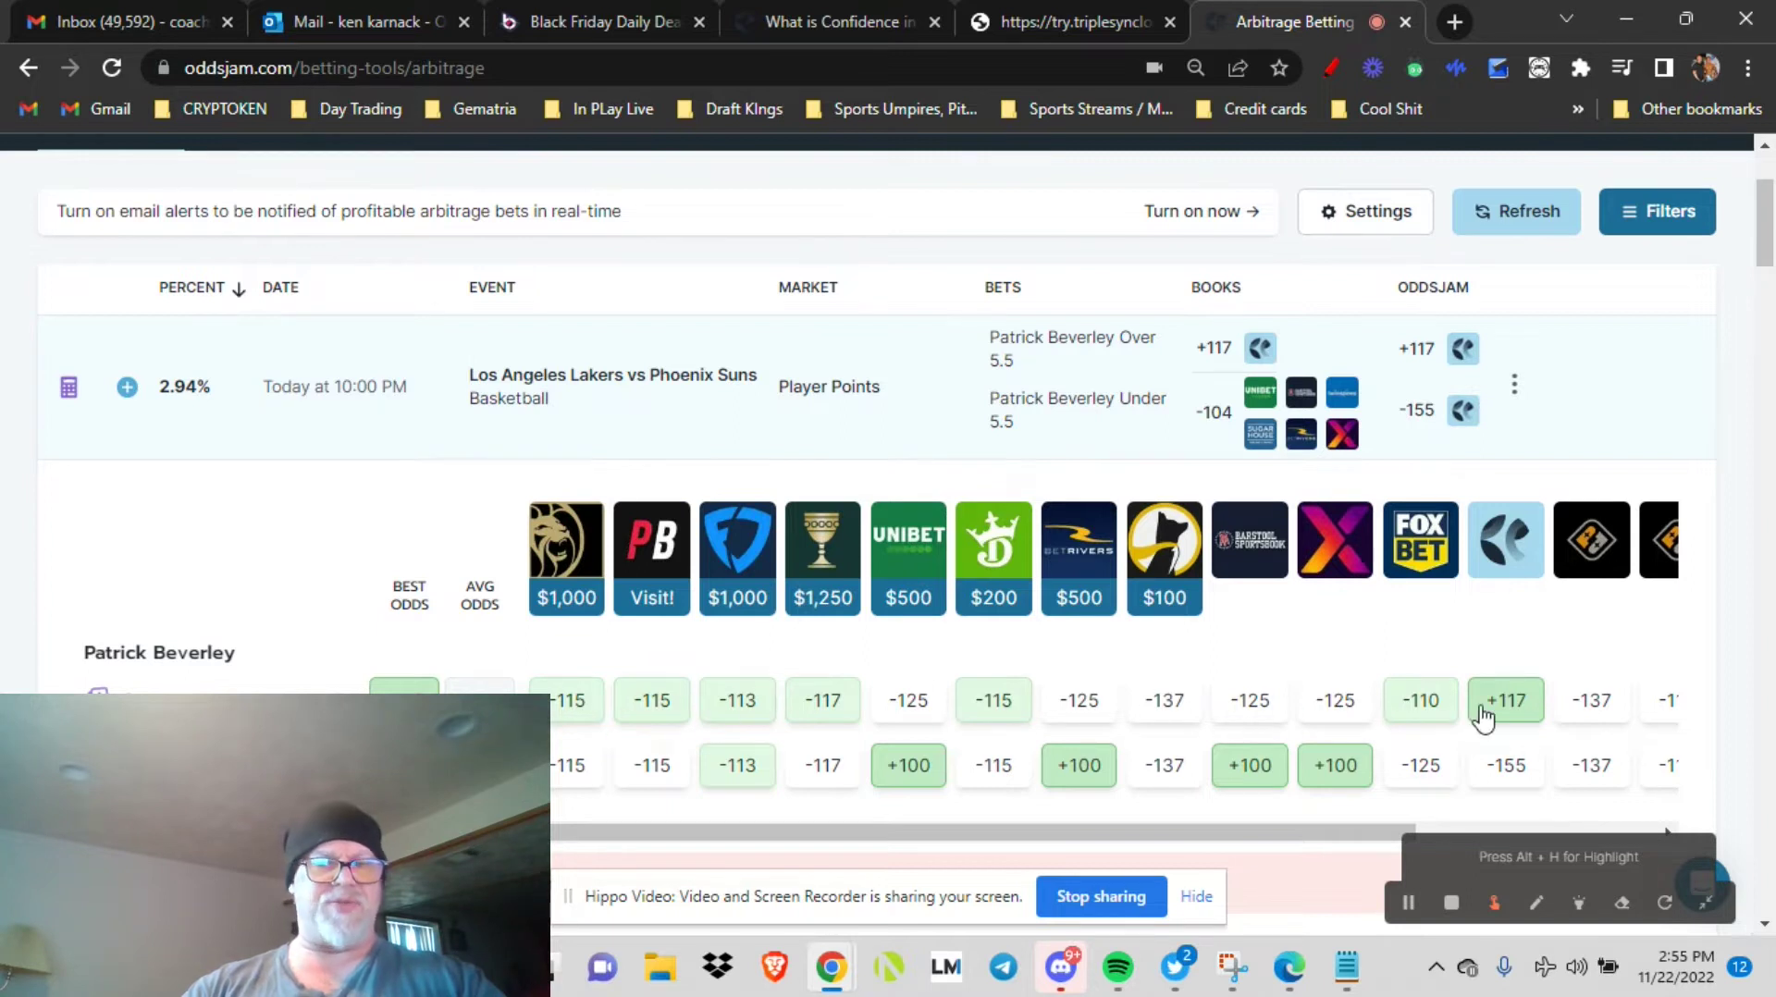
{"action": "scroll", "coordinate": [888, 611], "scroll_direction": "up", "scroll_amount": 2}
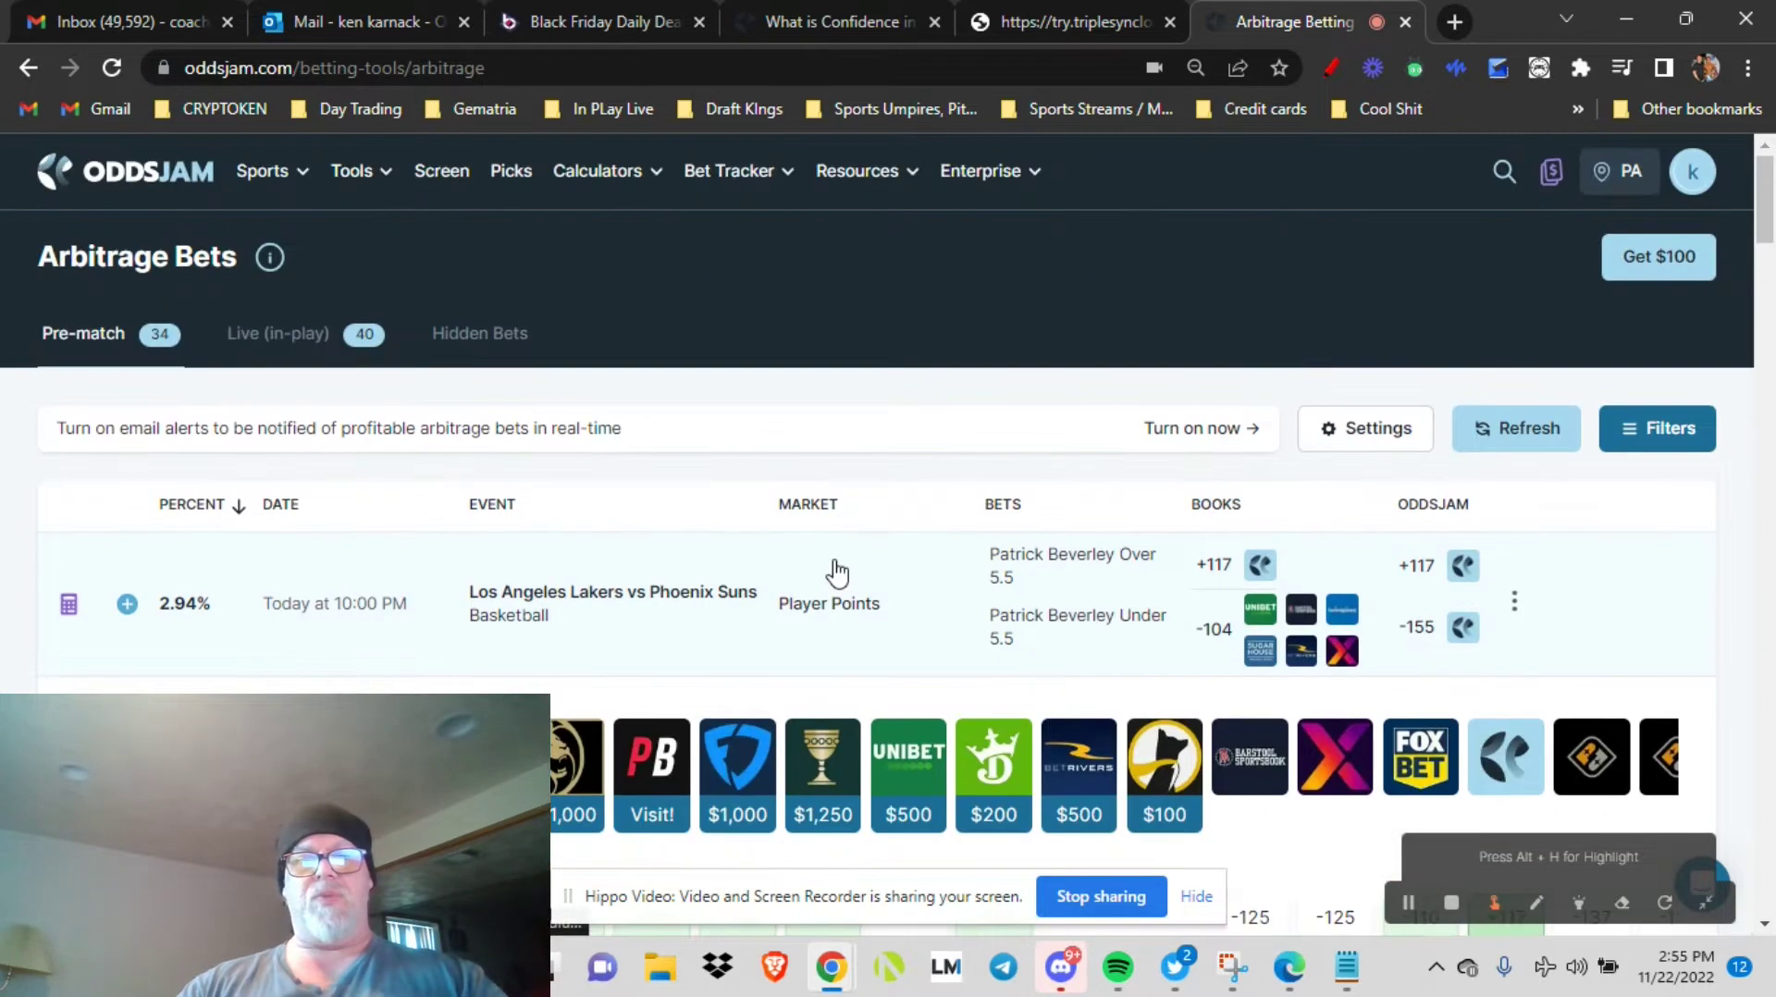
{"action": "left_click", "coordinate": [759, 610]}
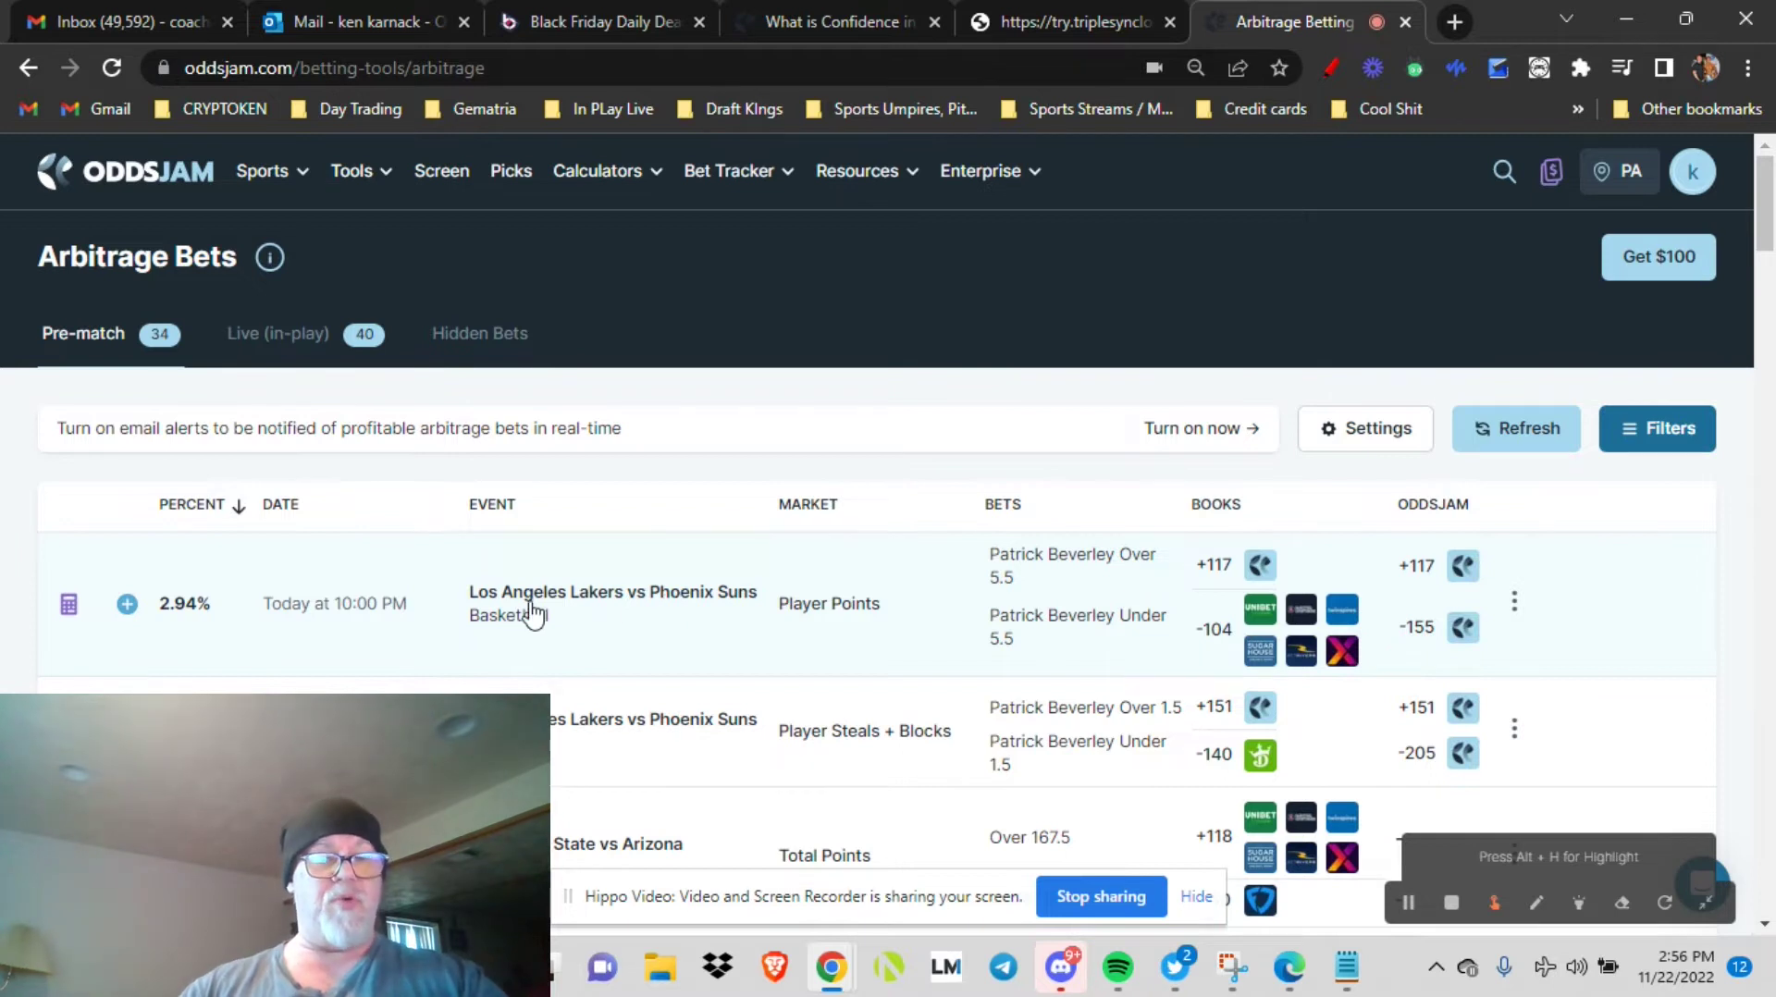
Step: Refresh the pre-match arbitrage list and expand the sportsbook odds for the Brooklyn Nets vs Philadelphia 76ers Player Steals bet
{"action": "left_click", "coordinate": [1478, 433]}
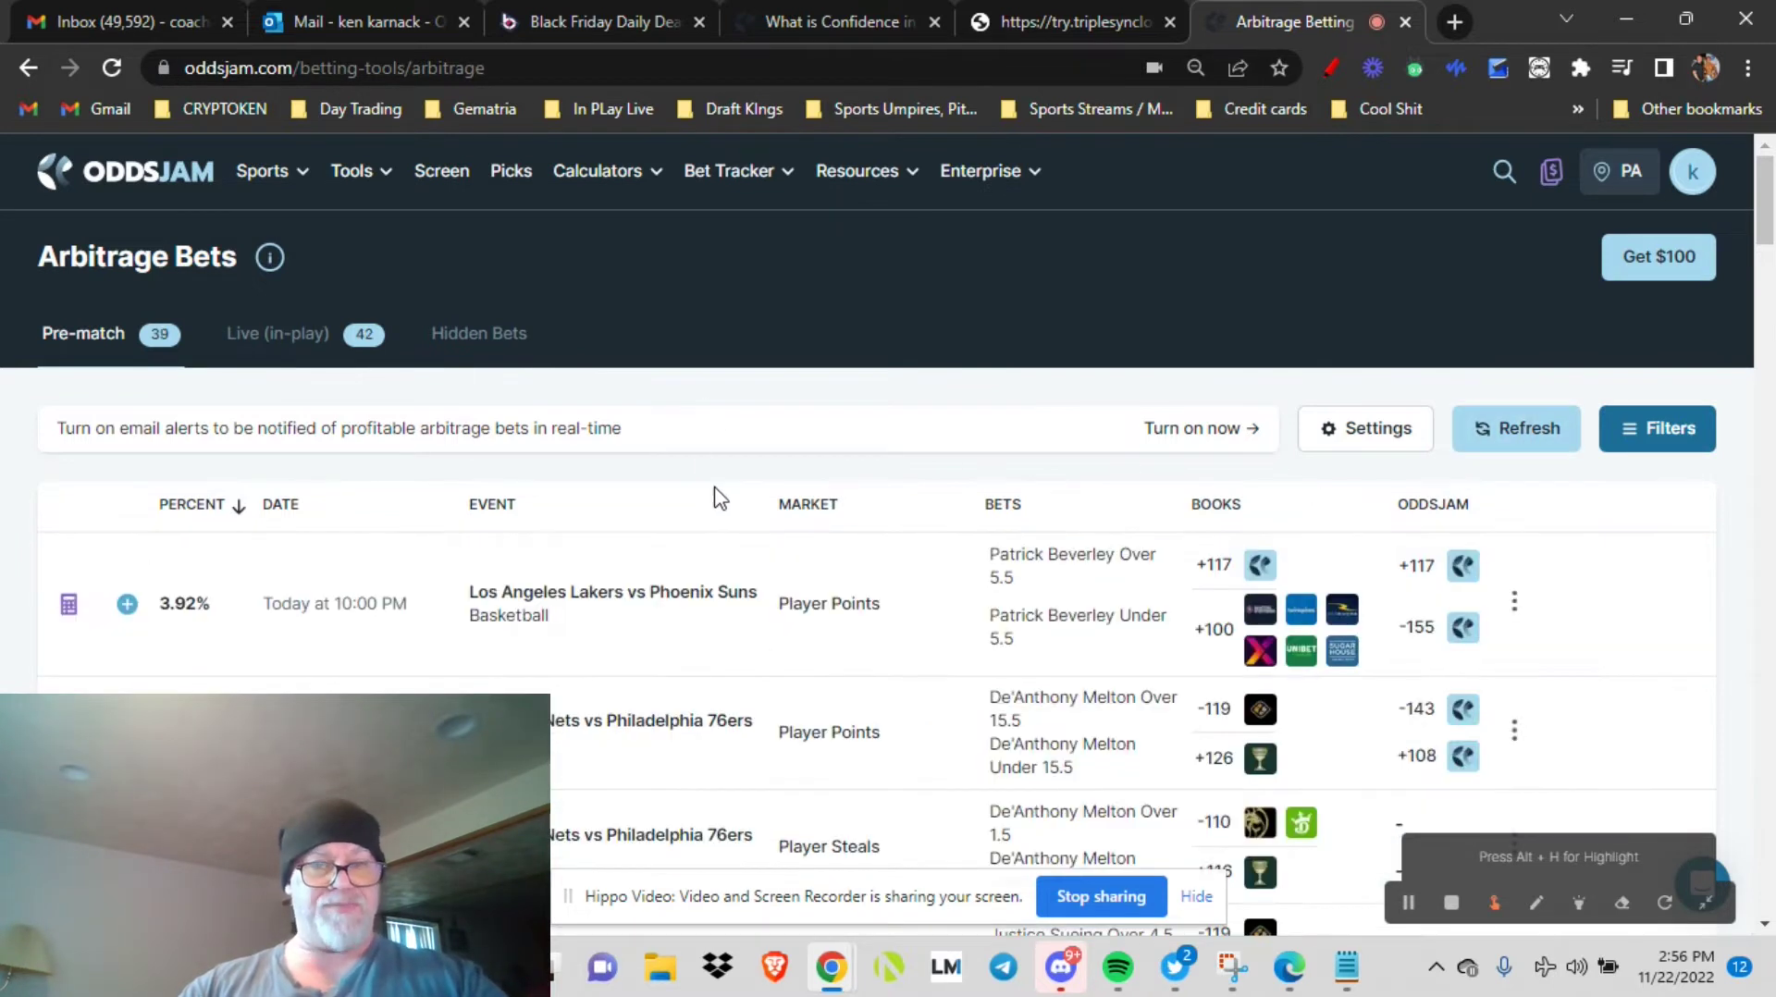
{"action": "left_click", "coordinate": [1506, 421]}
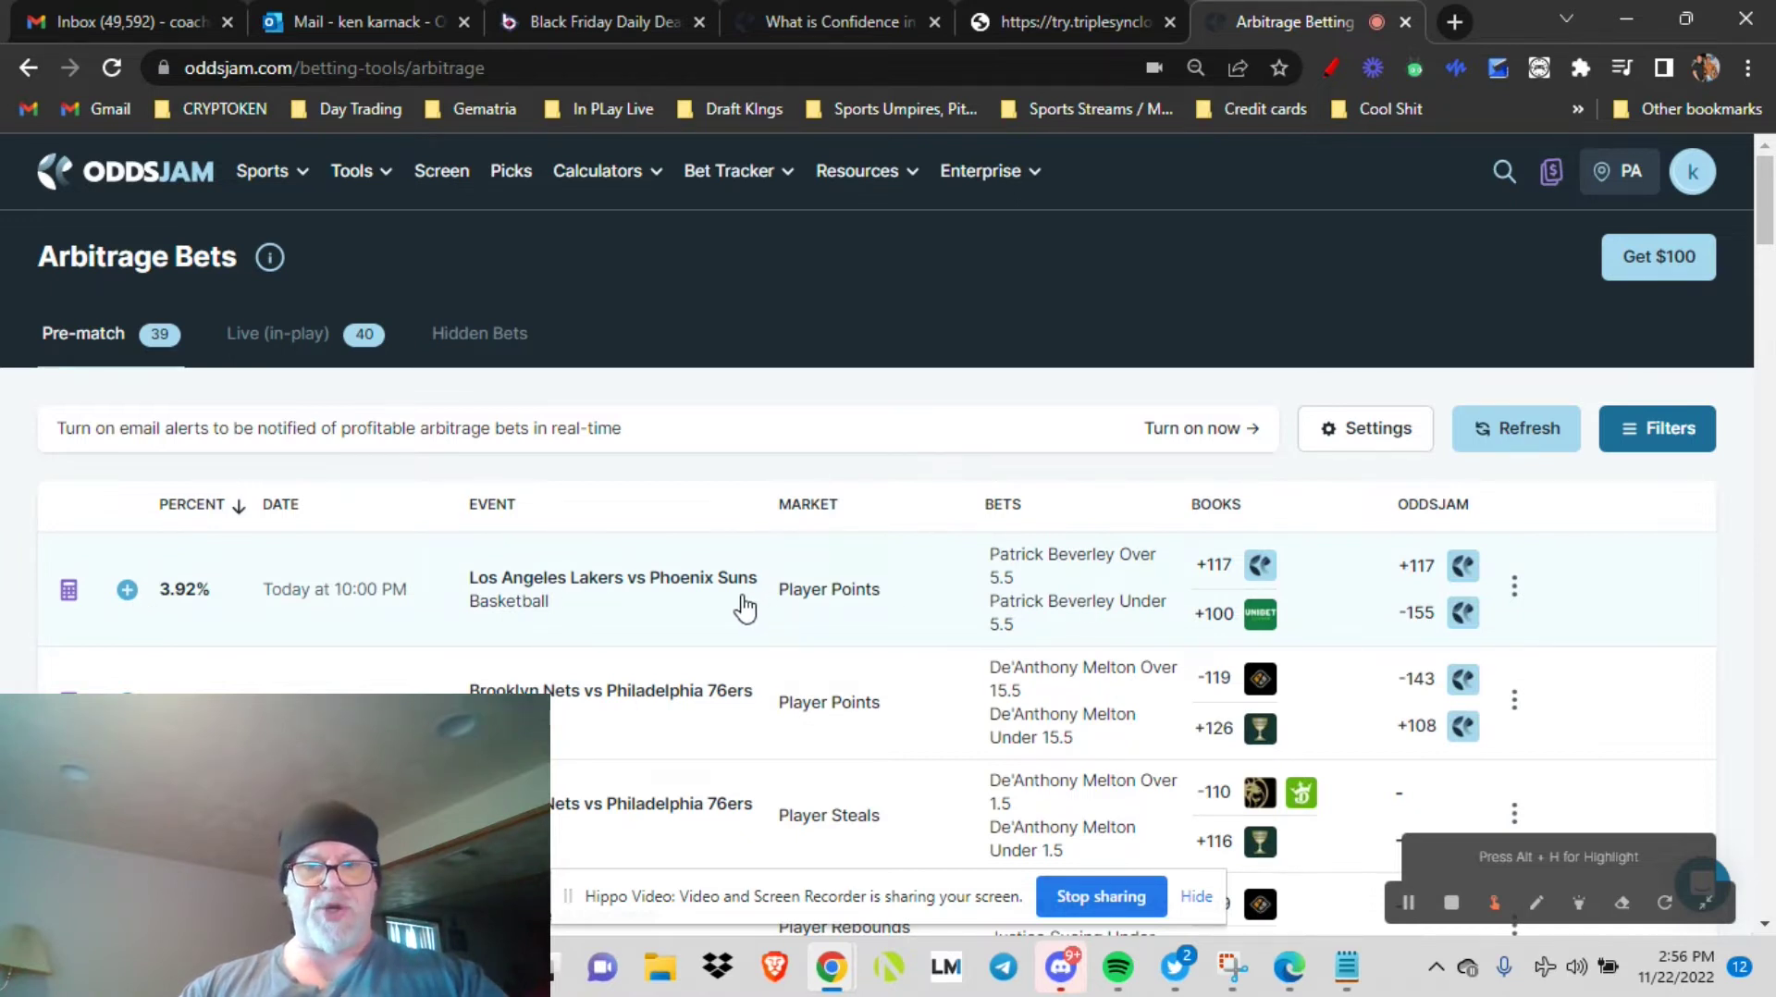
{"action": "scroll", "coordinate": [737, 585], "scroll_direction": "down", "scroll_amount": 2}
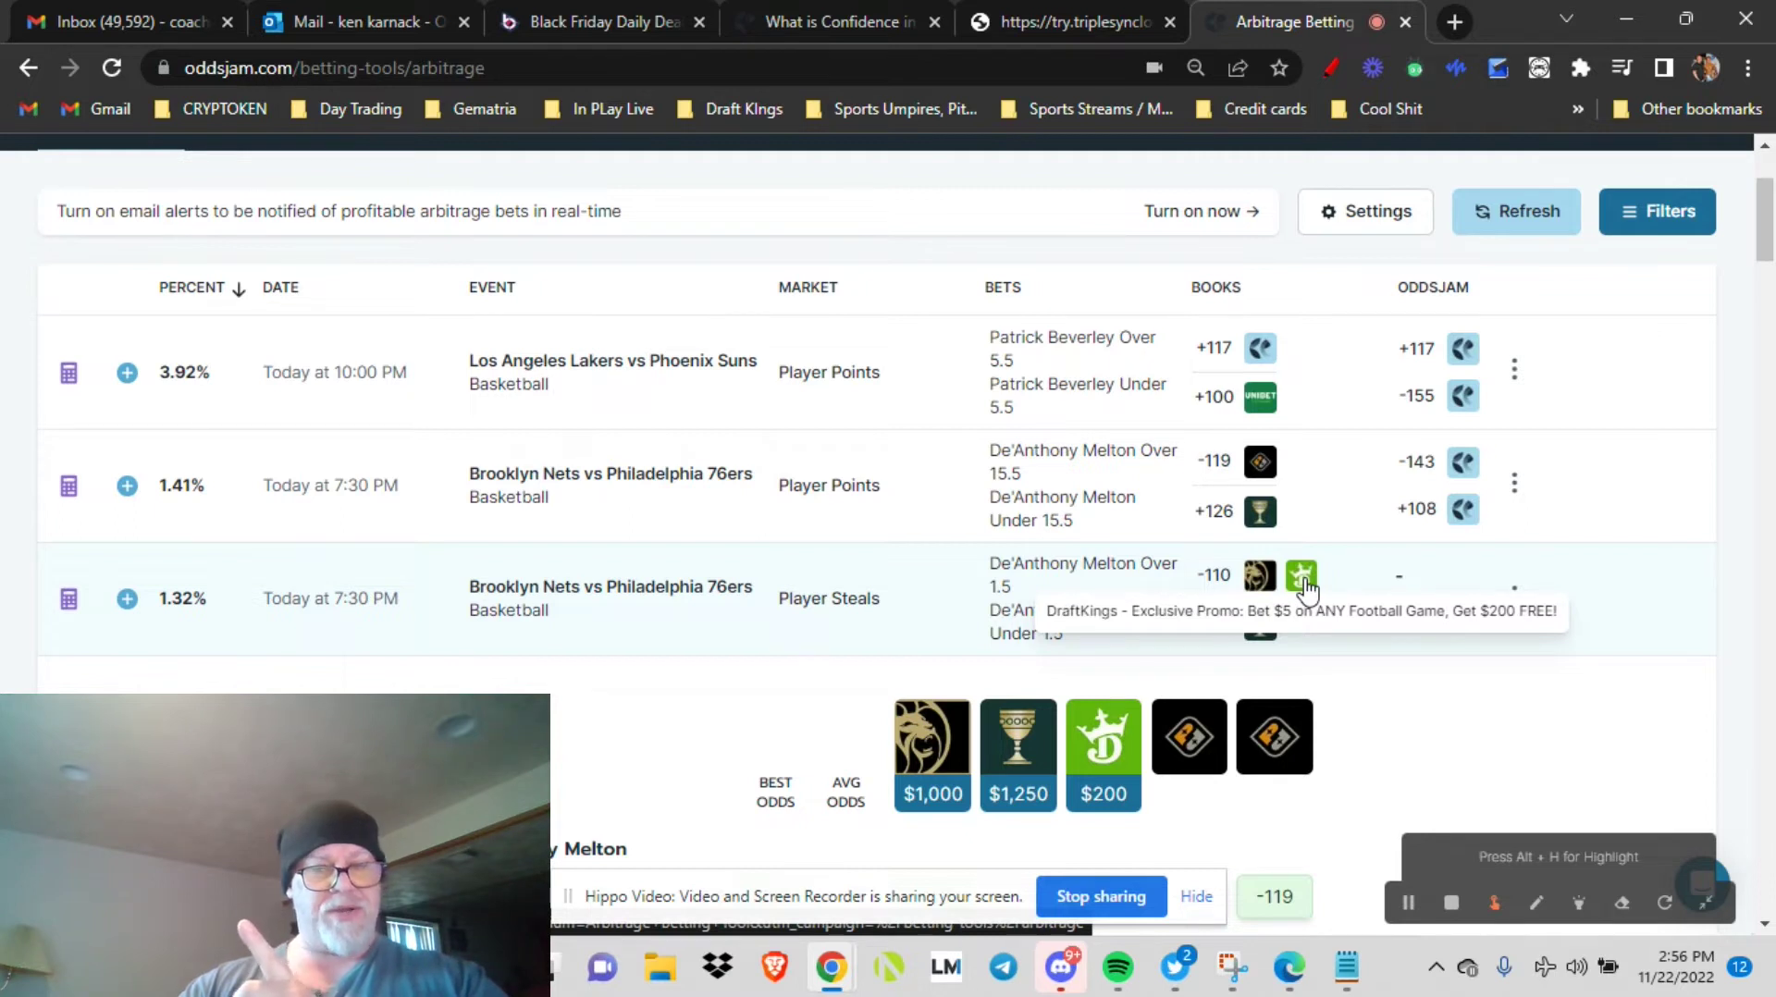
{"action": "scroll", "coordinate": [793, 503], "scroll_direction": "down", "scroll_amount": 2}
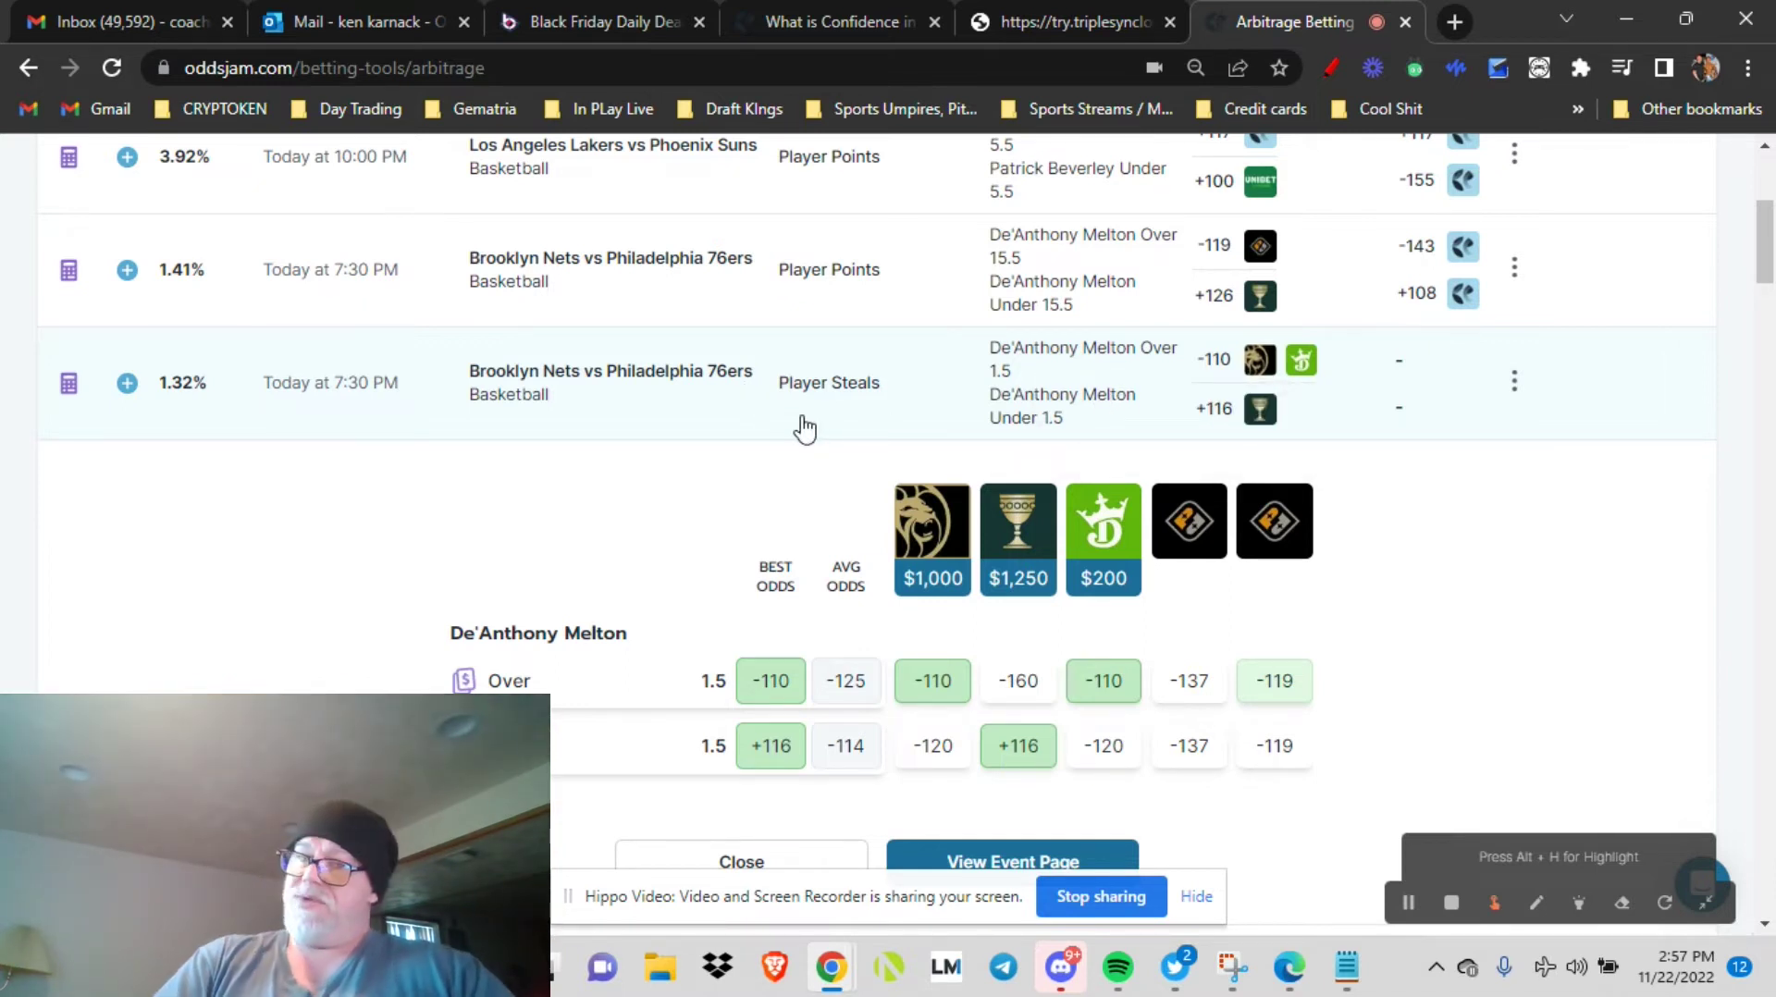
{"action": "left_click", "coordinate": [997, 741]}
{"action": "left_click", "coordinate": [1086, 468]}
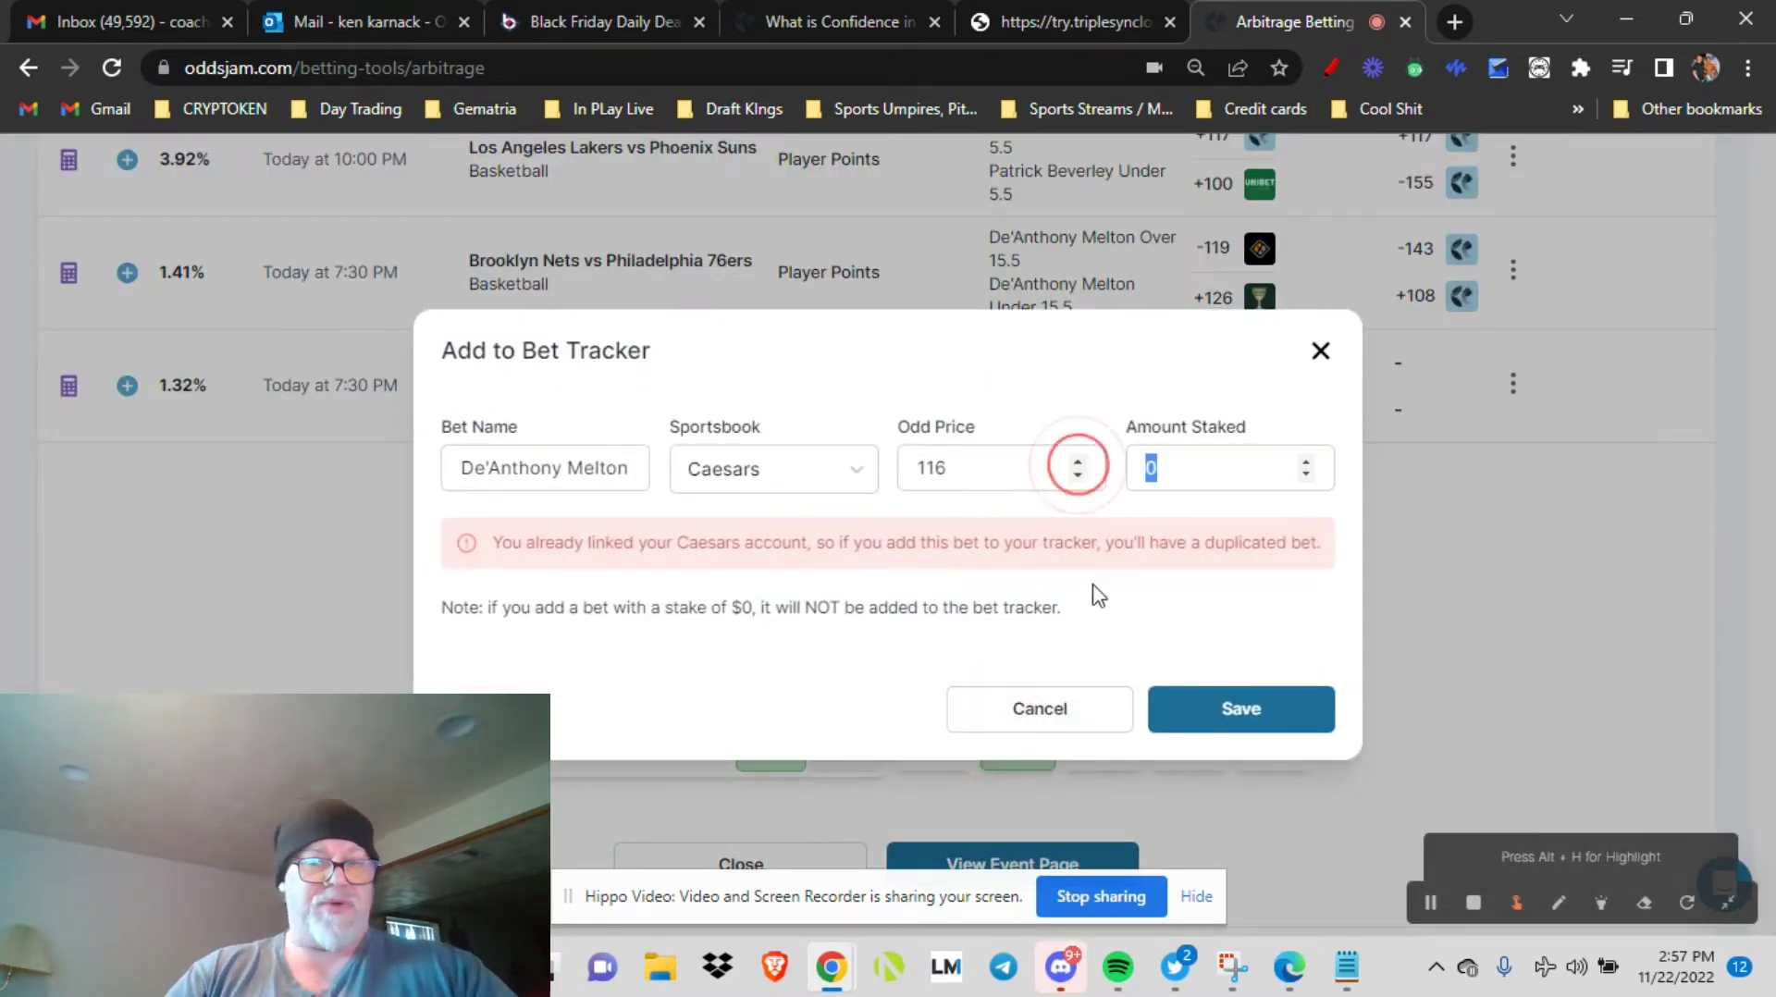
{"action": "left_click", "coordinate": [1042, 709]}
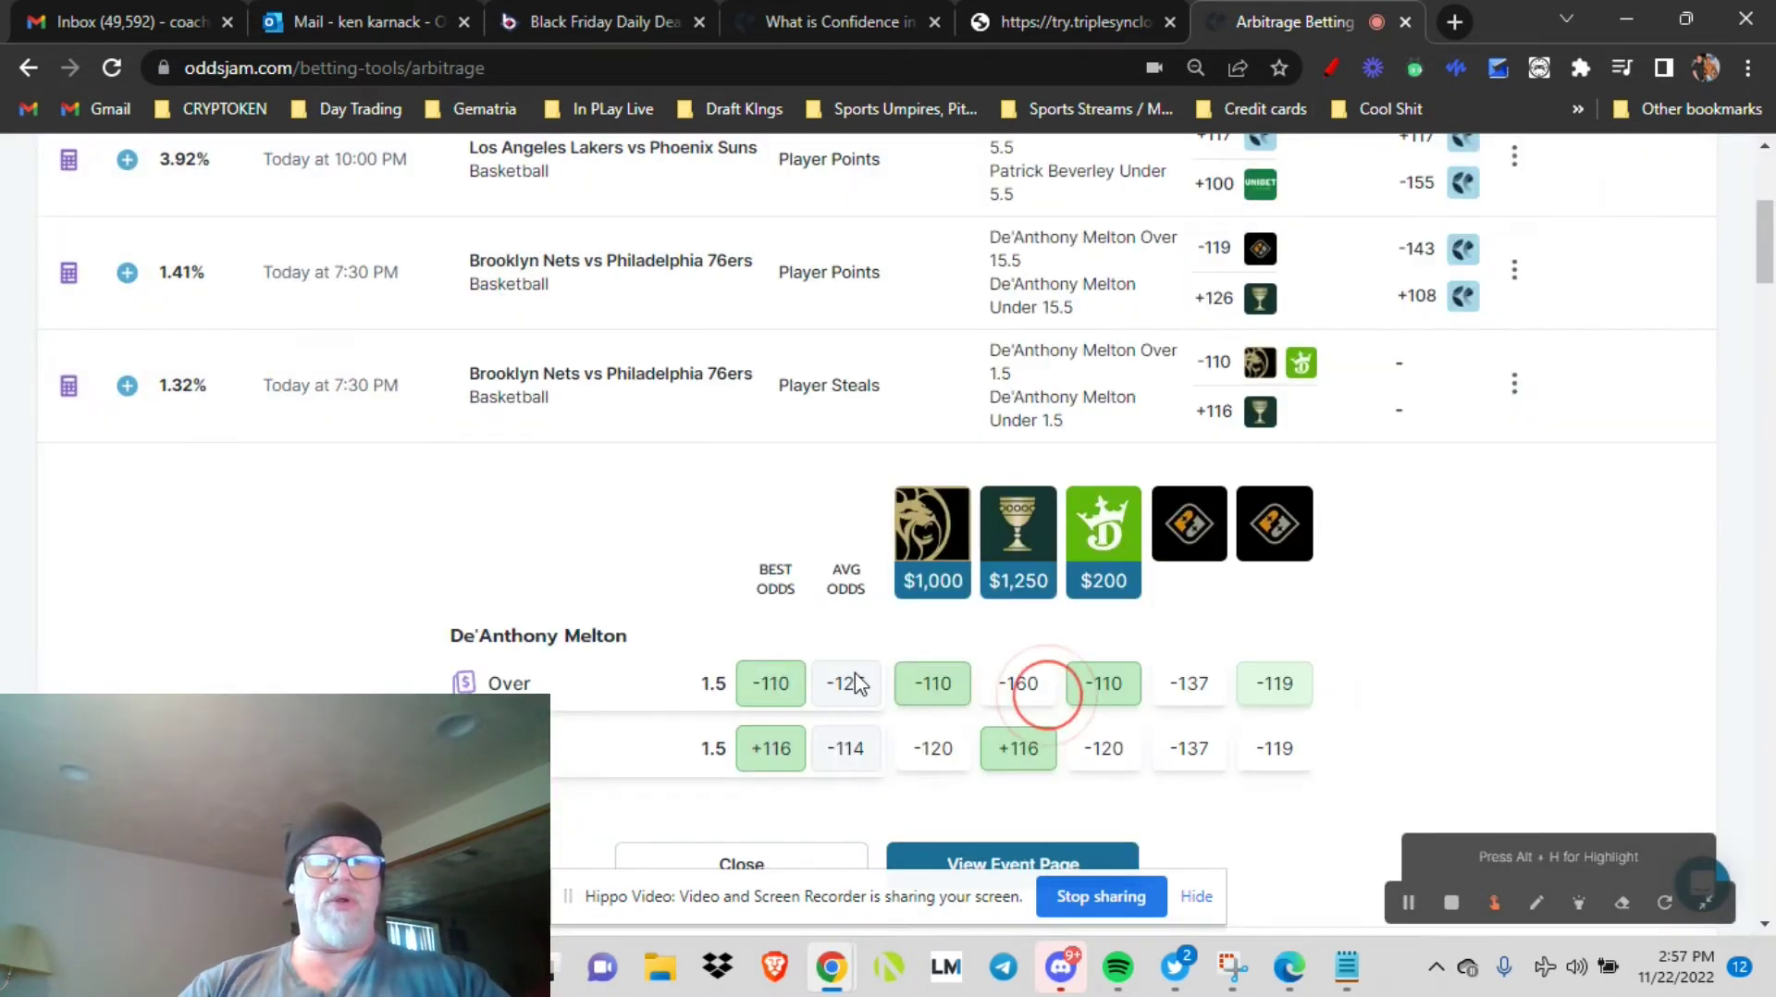
{"action": "left_click", "coordinate": [1091, 692]}
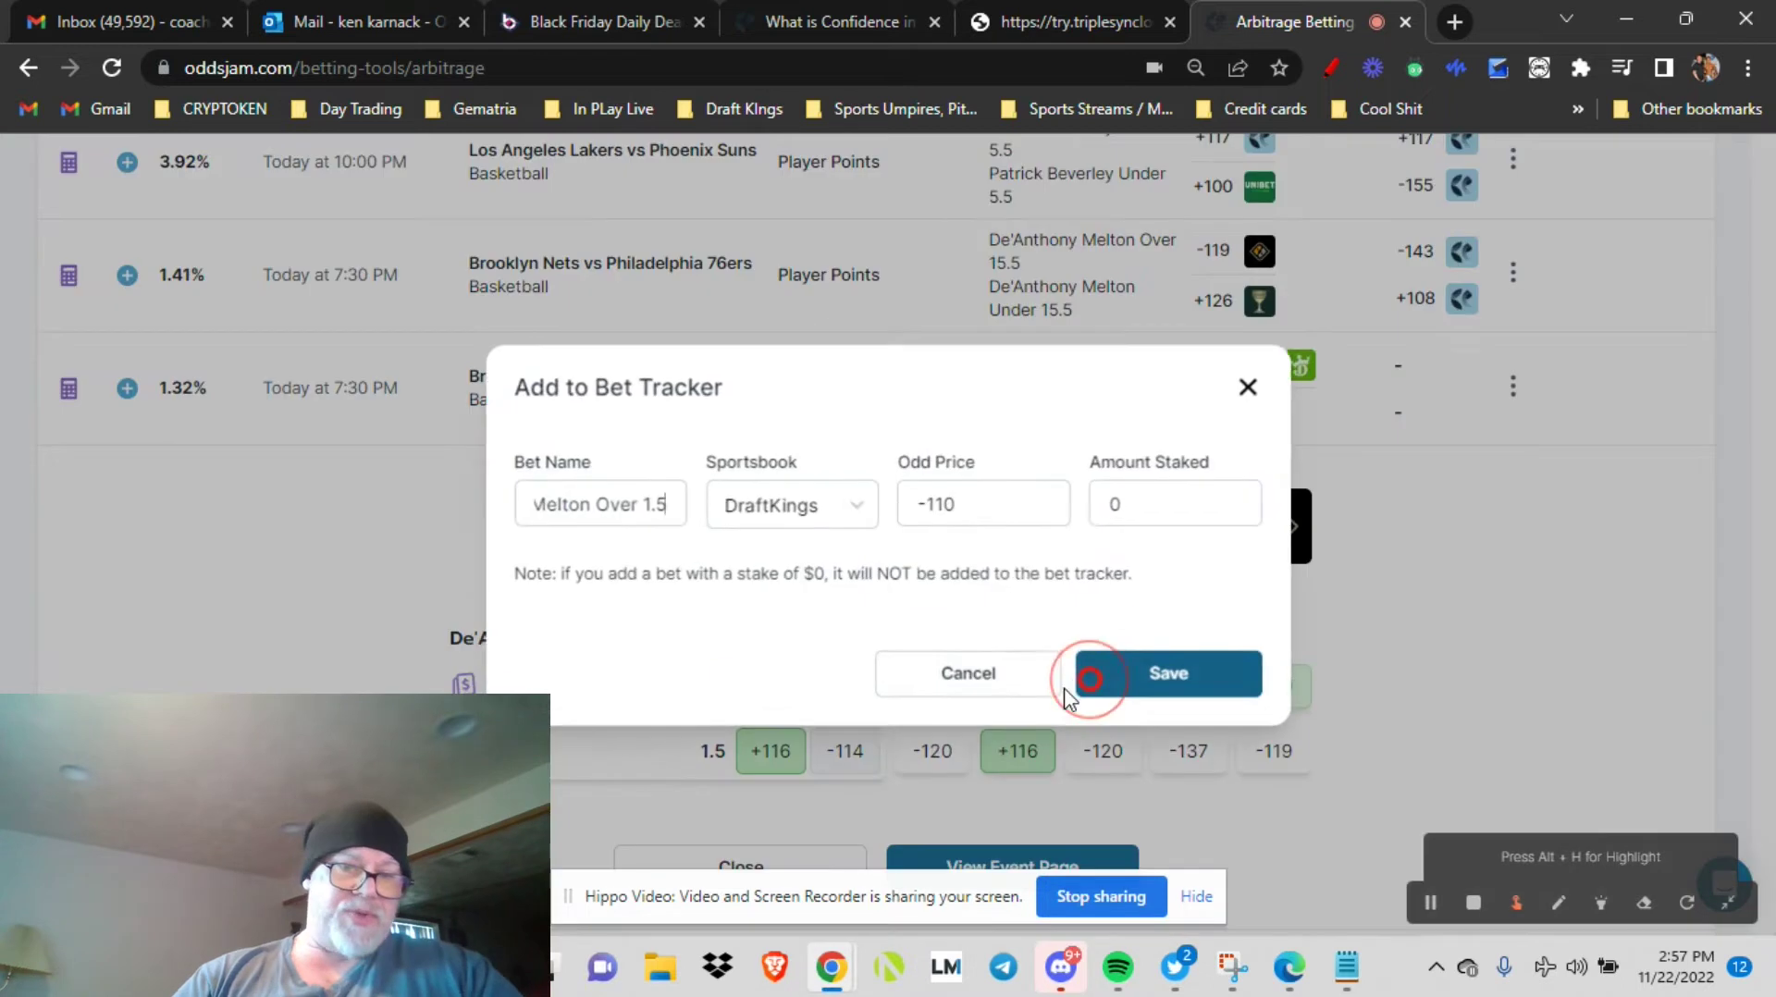
{"action": "left_click", "coordinate": [979, 675]}
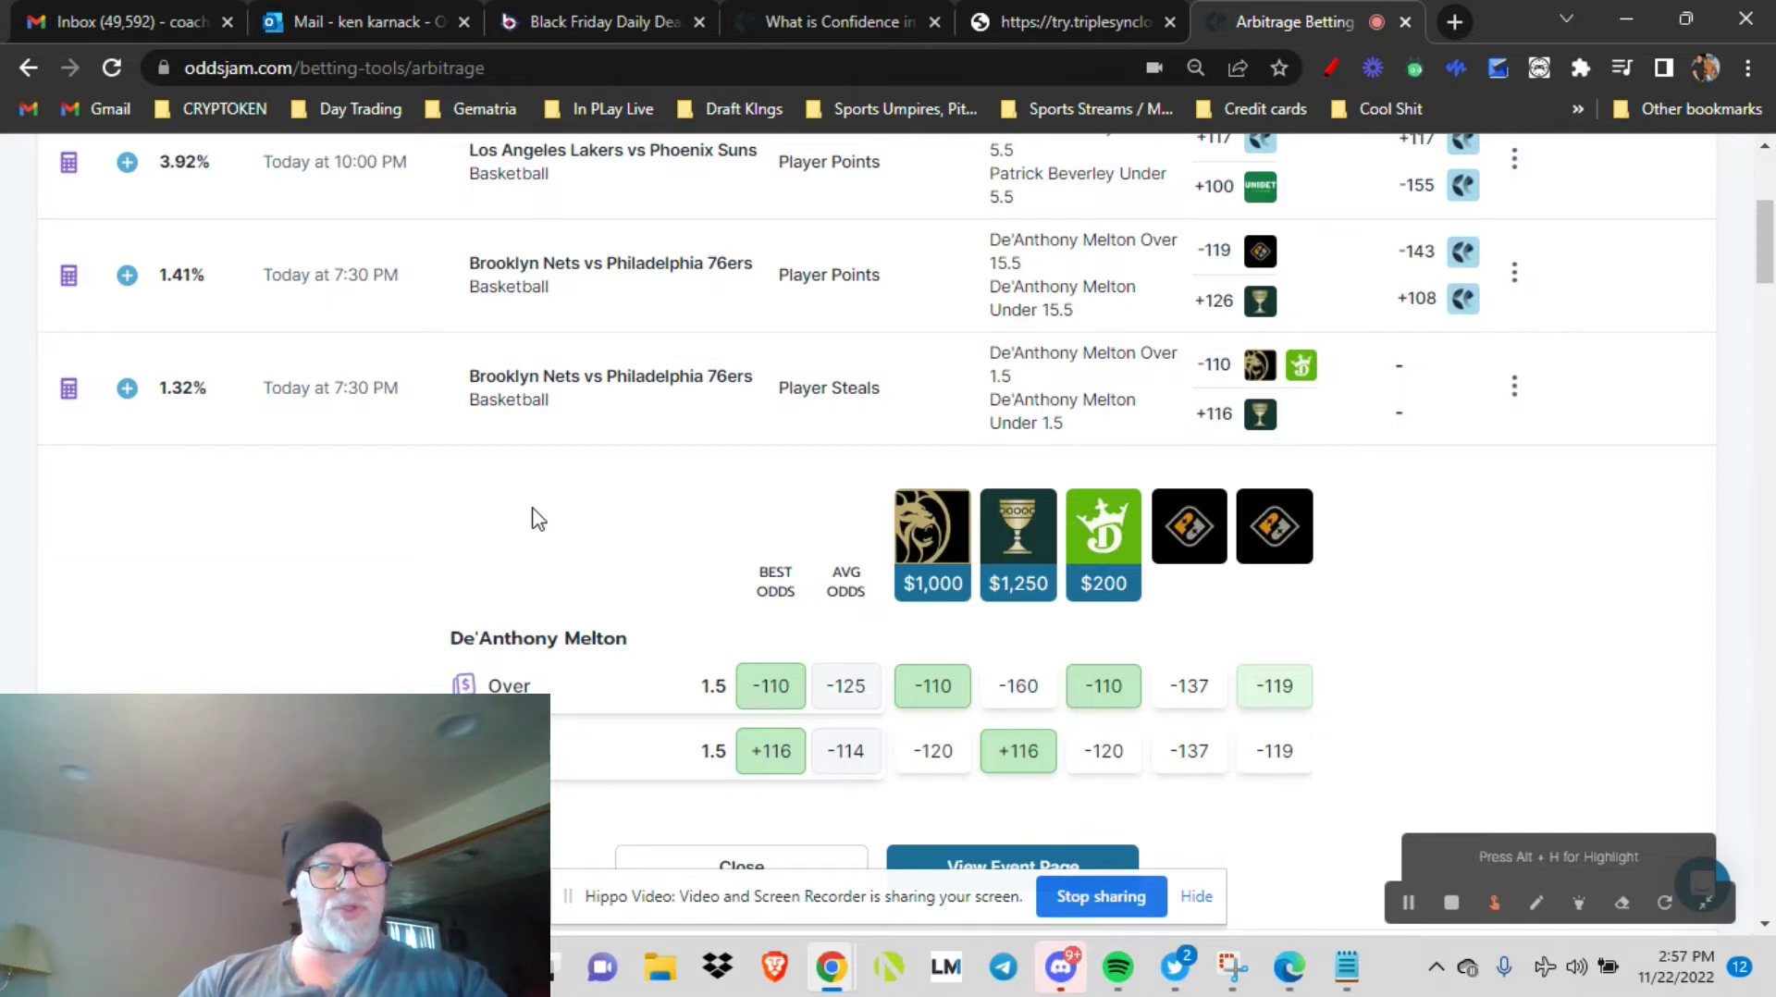
Step: Calculate the arbitrage for the Nets vs 76ers Player Steals bet with a $100 stake on Over 1.5, and collapse its odds
{"action": "left_click", "coordinate": [69, 393]}
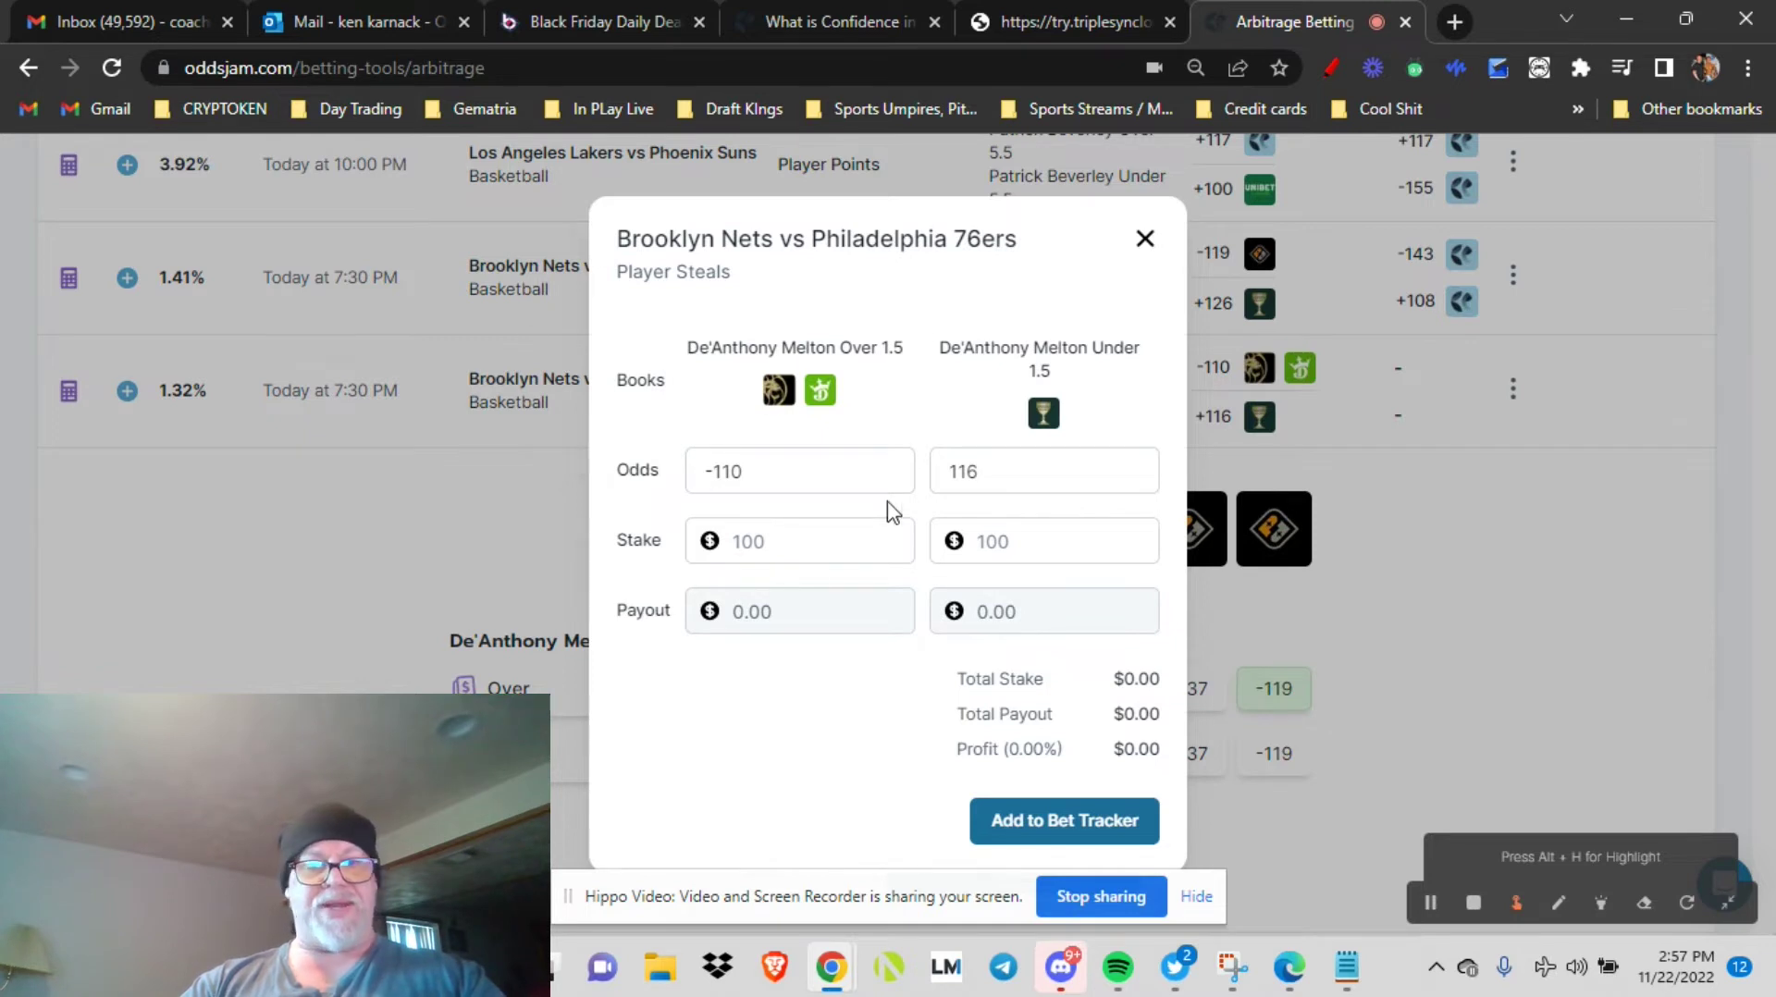
{"action": "left_click", "coordinate": [710, 463]}
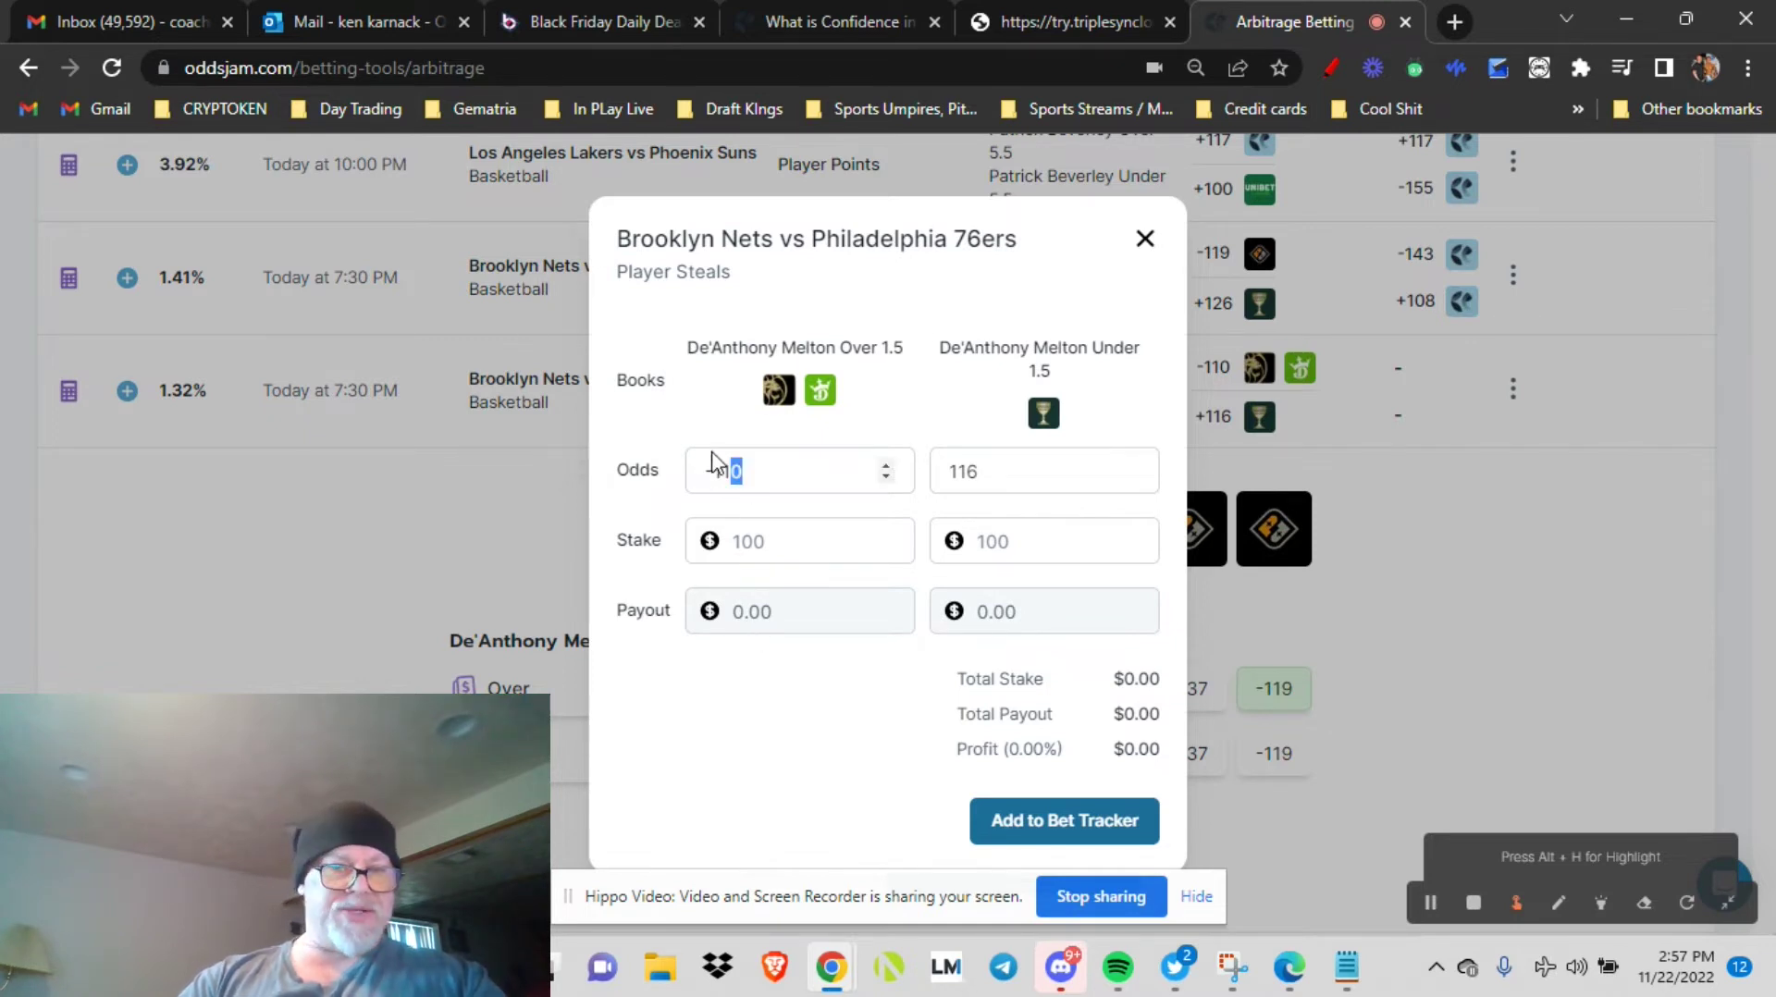
{"action": "left_click", "coordinate": [743, 553]}
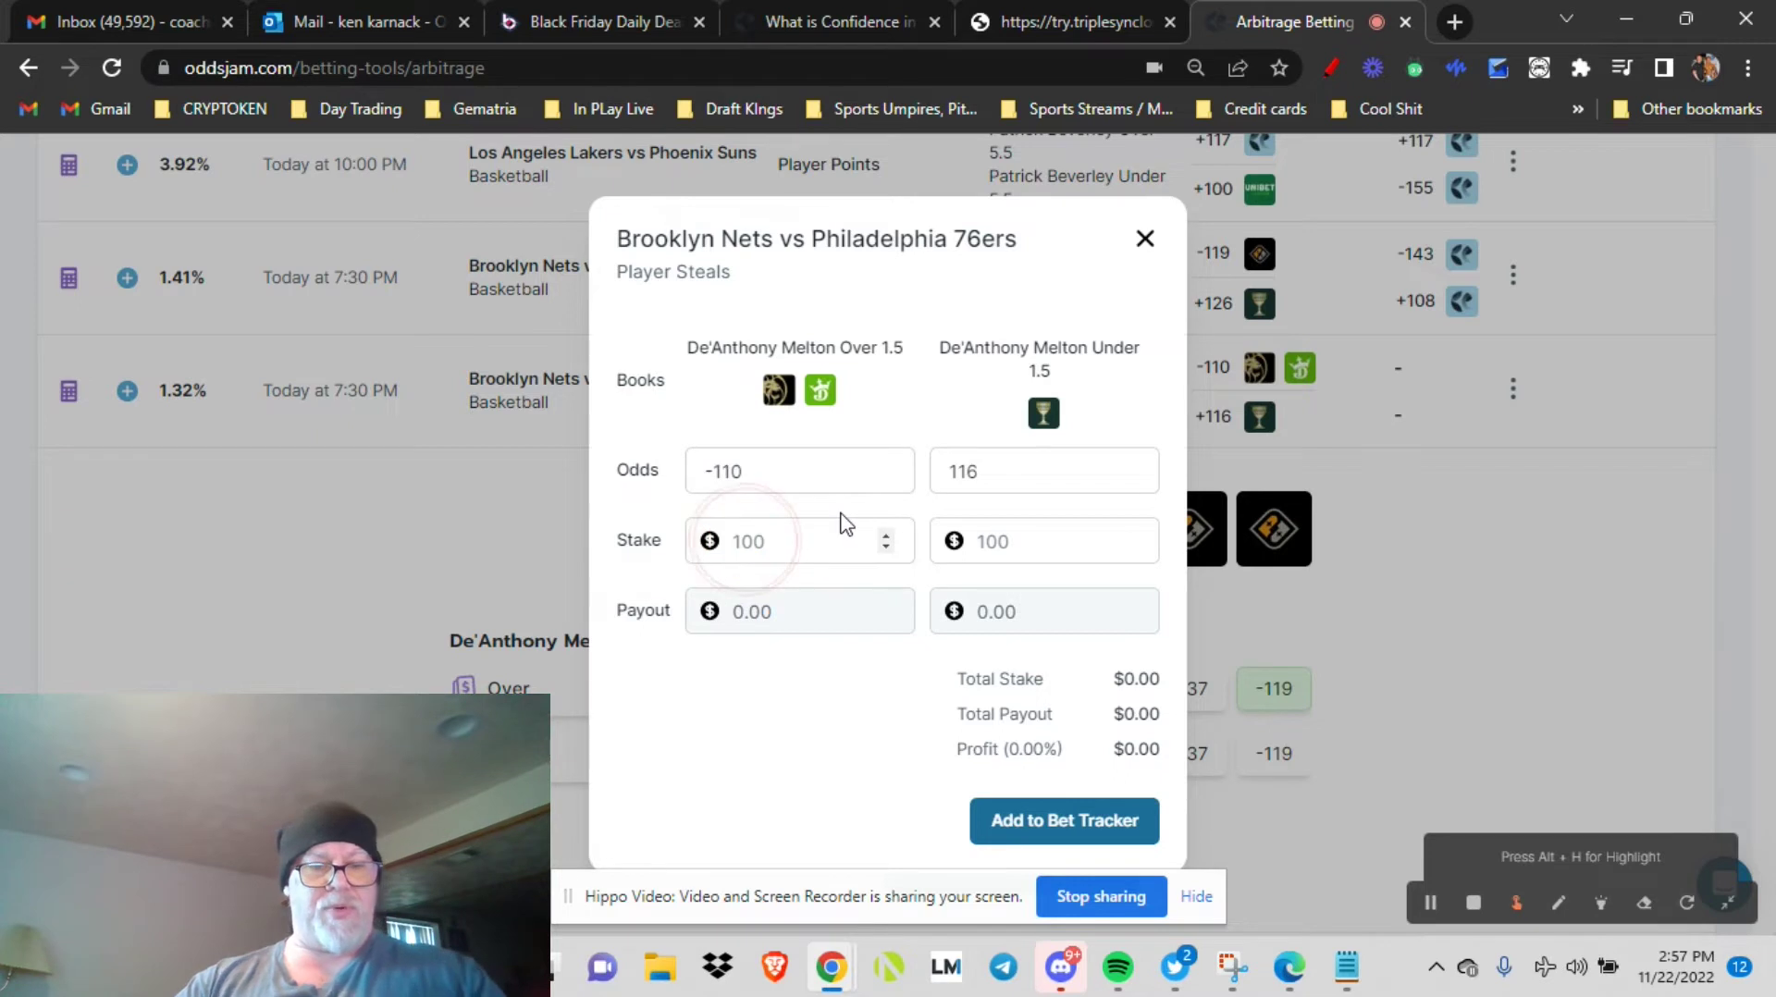
{"action": "type", "text": "100"}
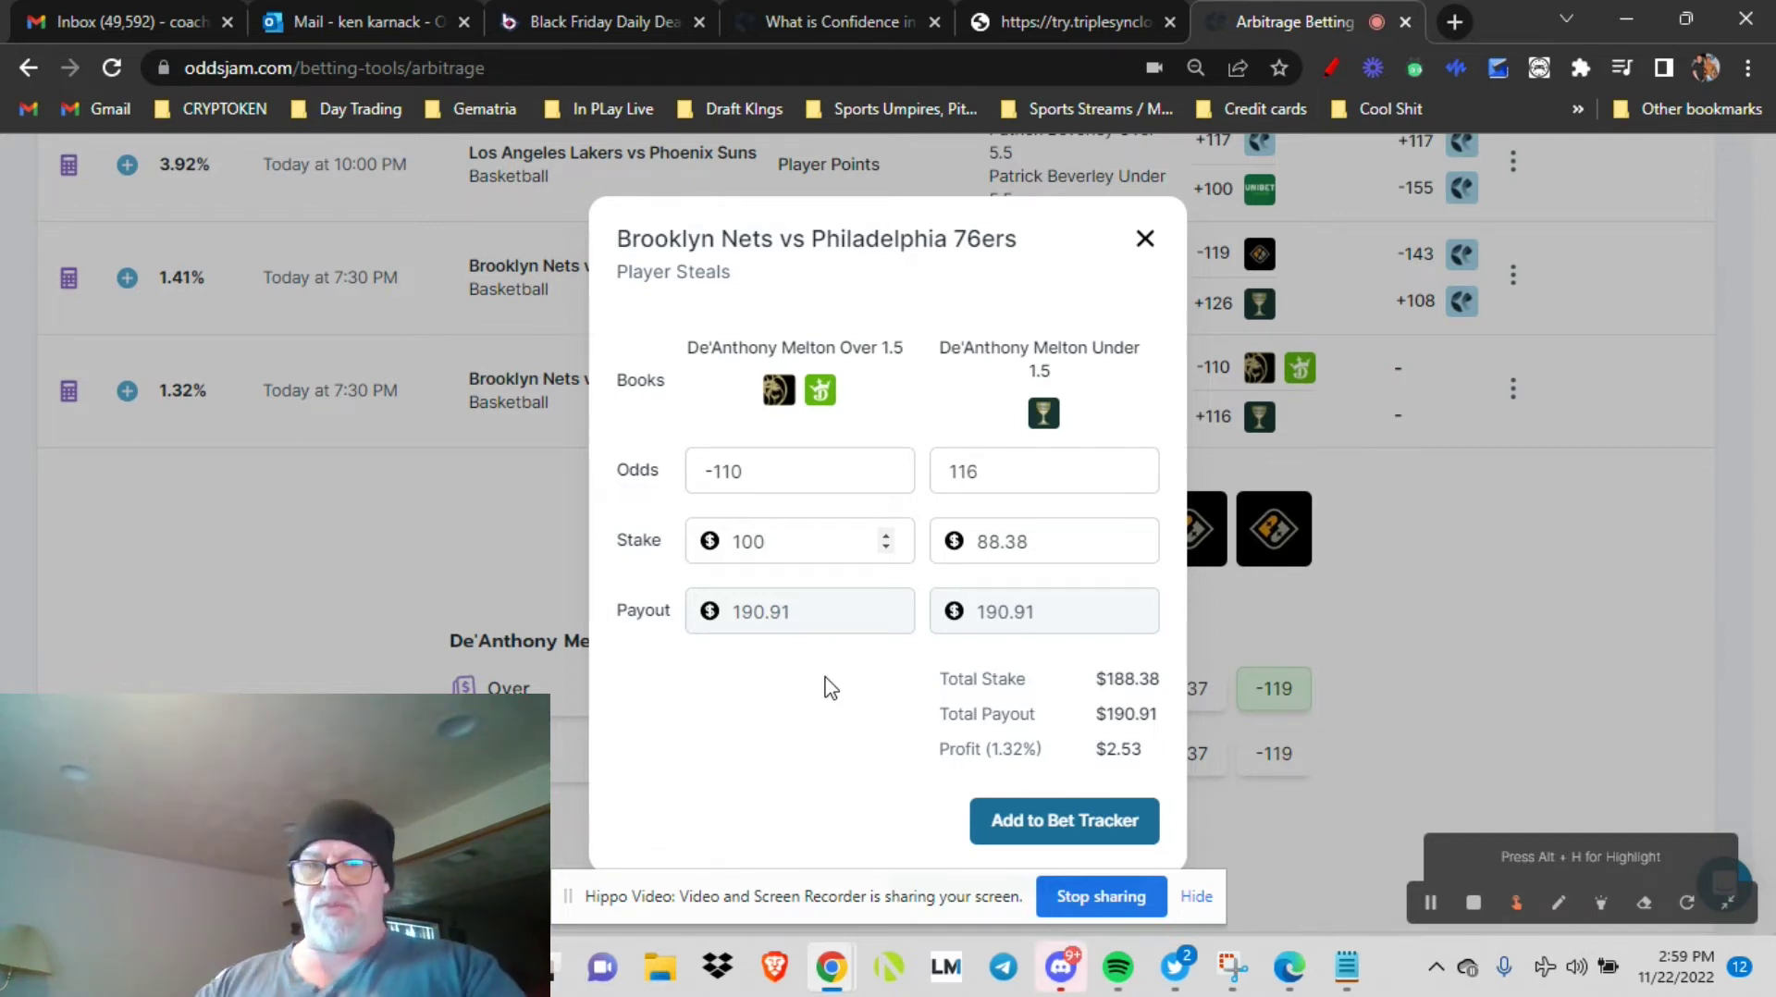
{"action": "left_click", "coordinate": [71, 374]}
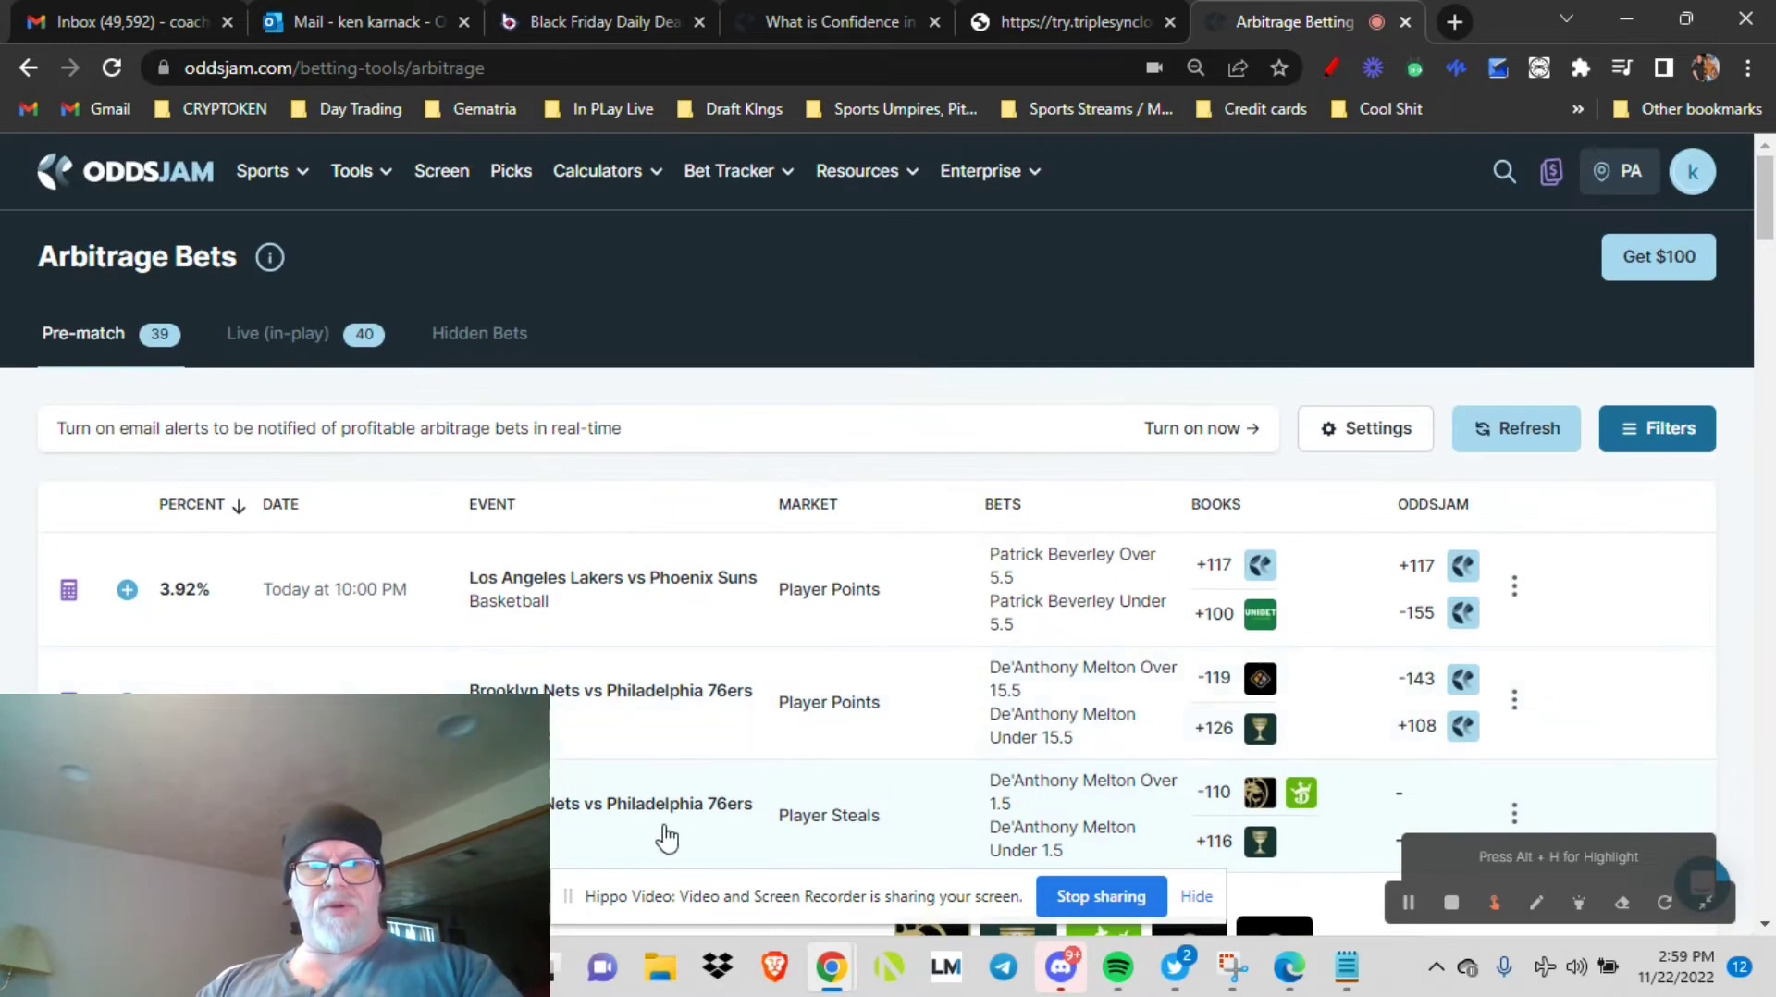
{"action": "left_click", "coordinate": [659, 833]}
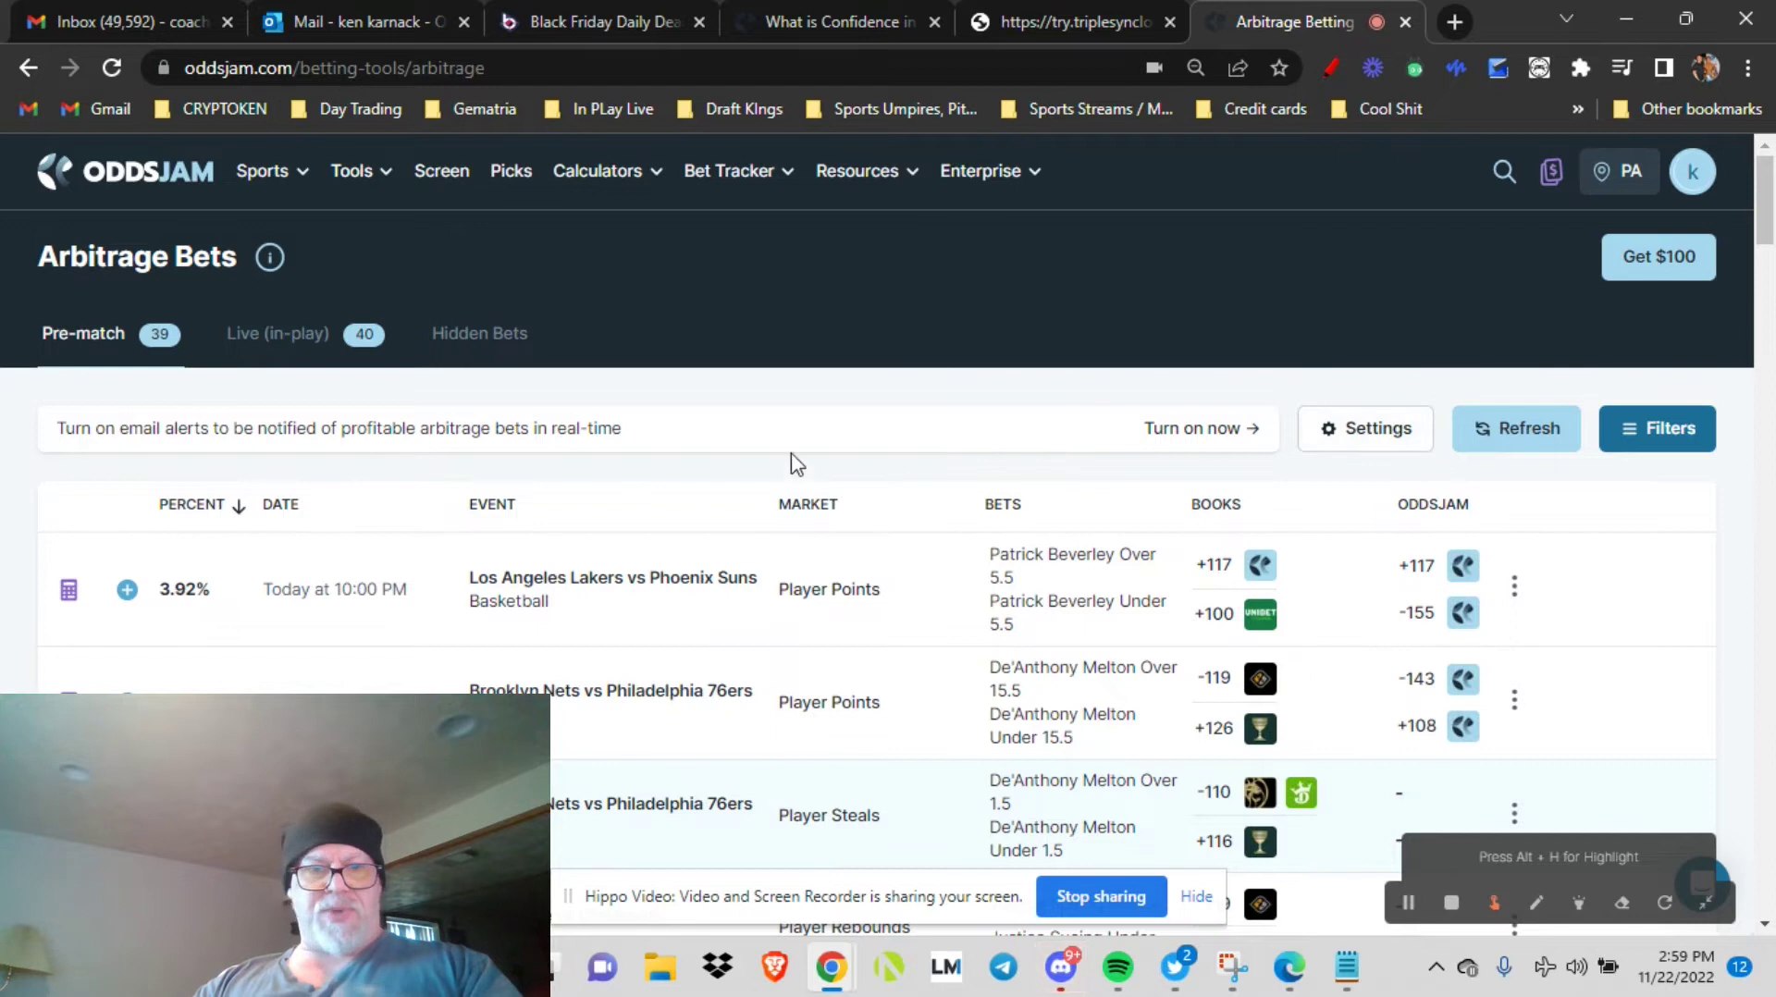
Step: Recalculate the Player Steals arbitrage with a $100 stake on De'Anthony Melton Over 1.5 and preview its bet tracker entries without saving
{"action": "scroll", "coordinate": [800, 453], "scroll_direction": "down", "scroll_amount": 2}
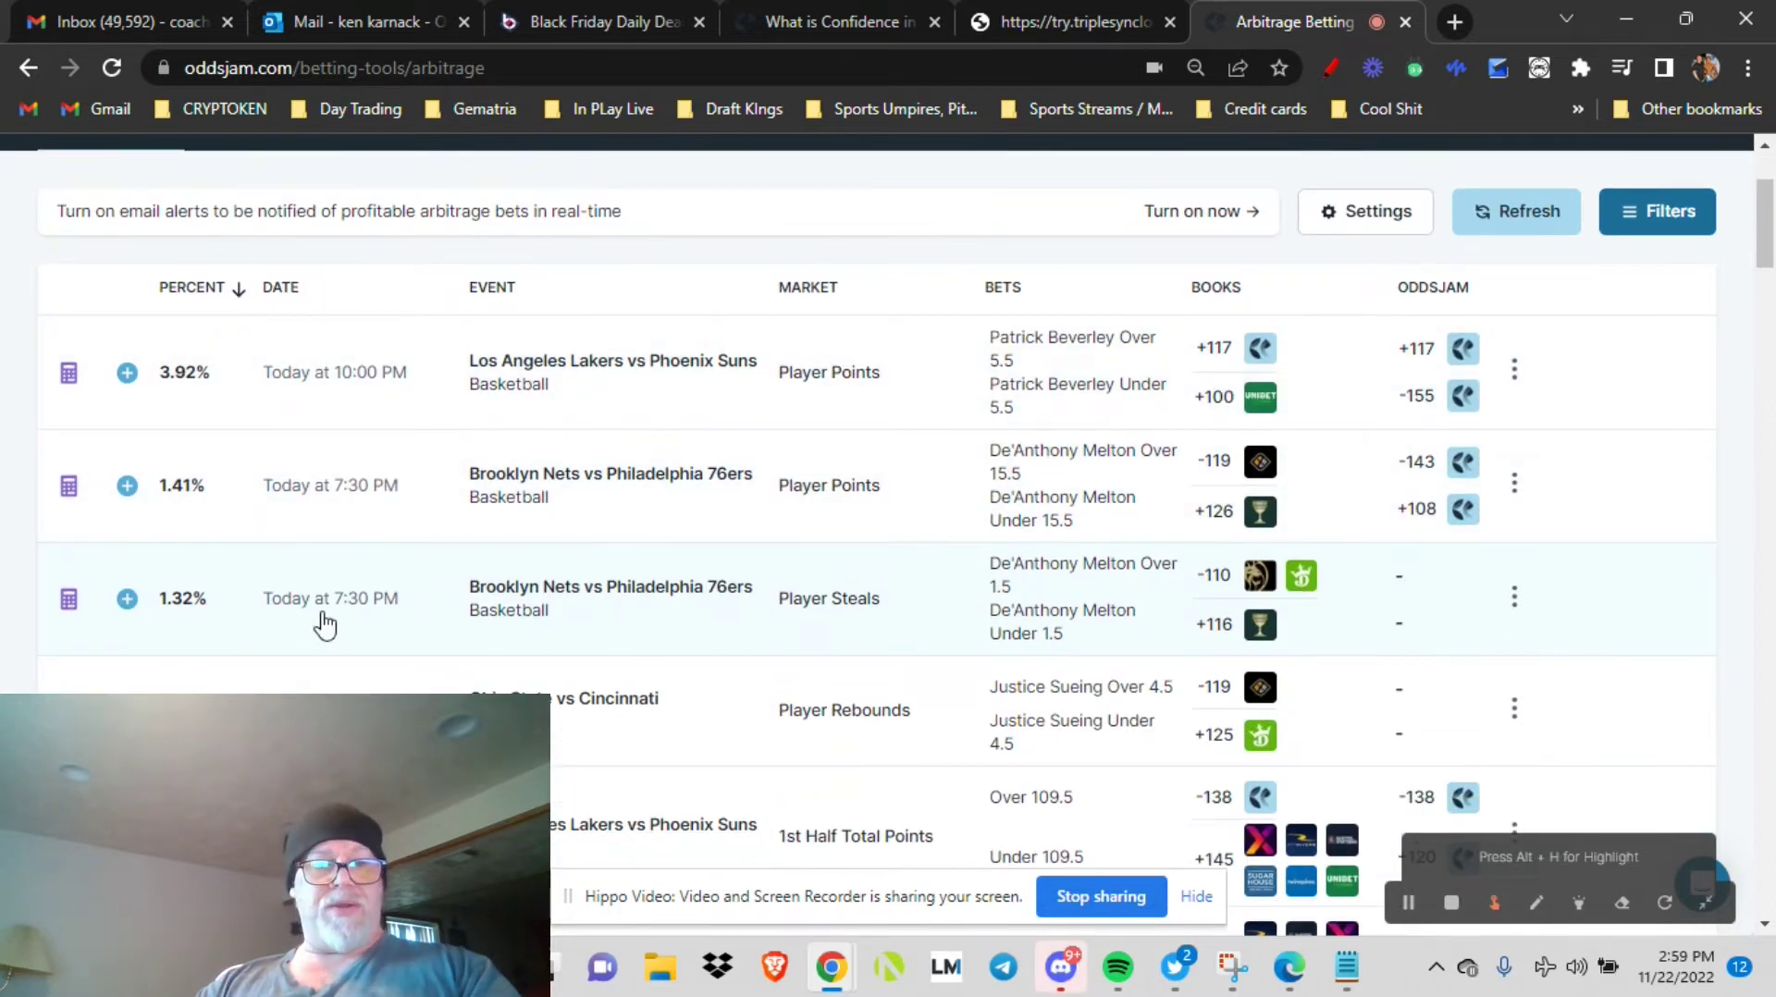
{"action": "left_click", "coordinate": [70, 601]}
{"action": "left_click", "coordinate": [714, 542]}
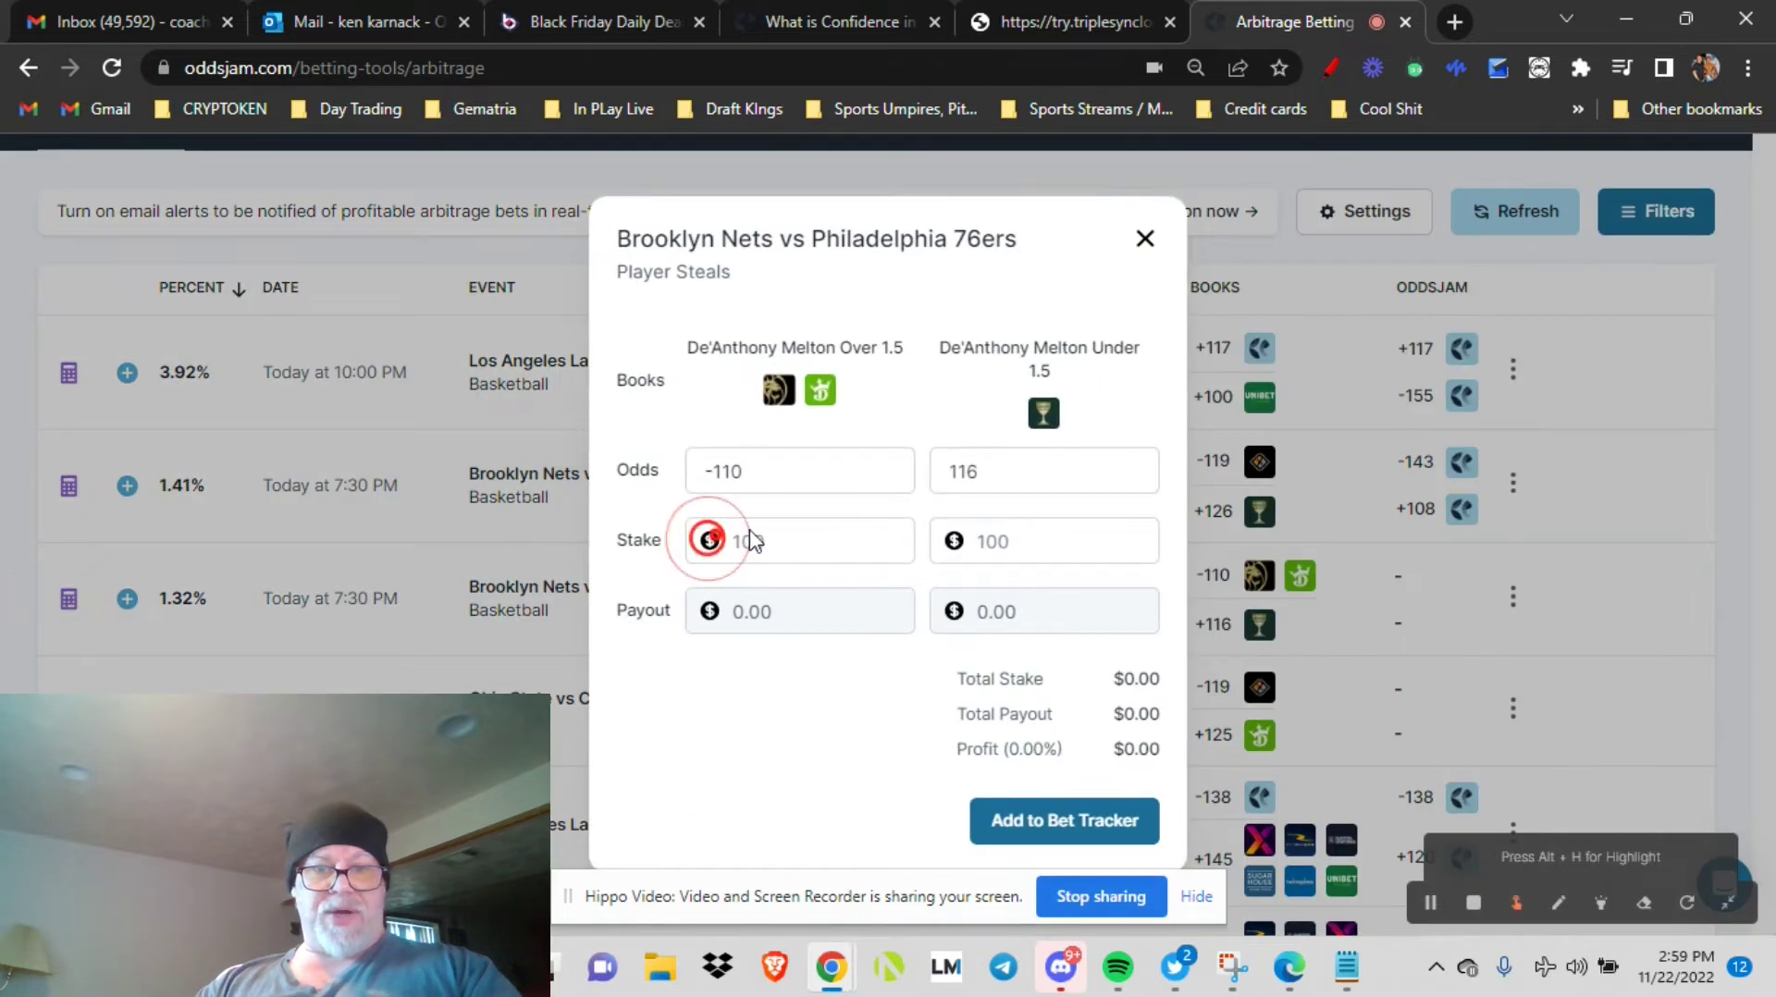
{"action": "type", "text": "100"}
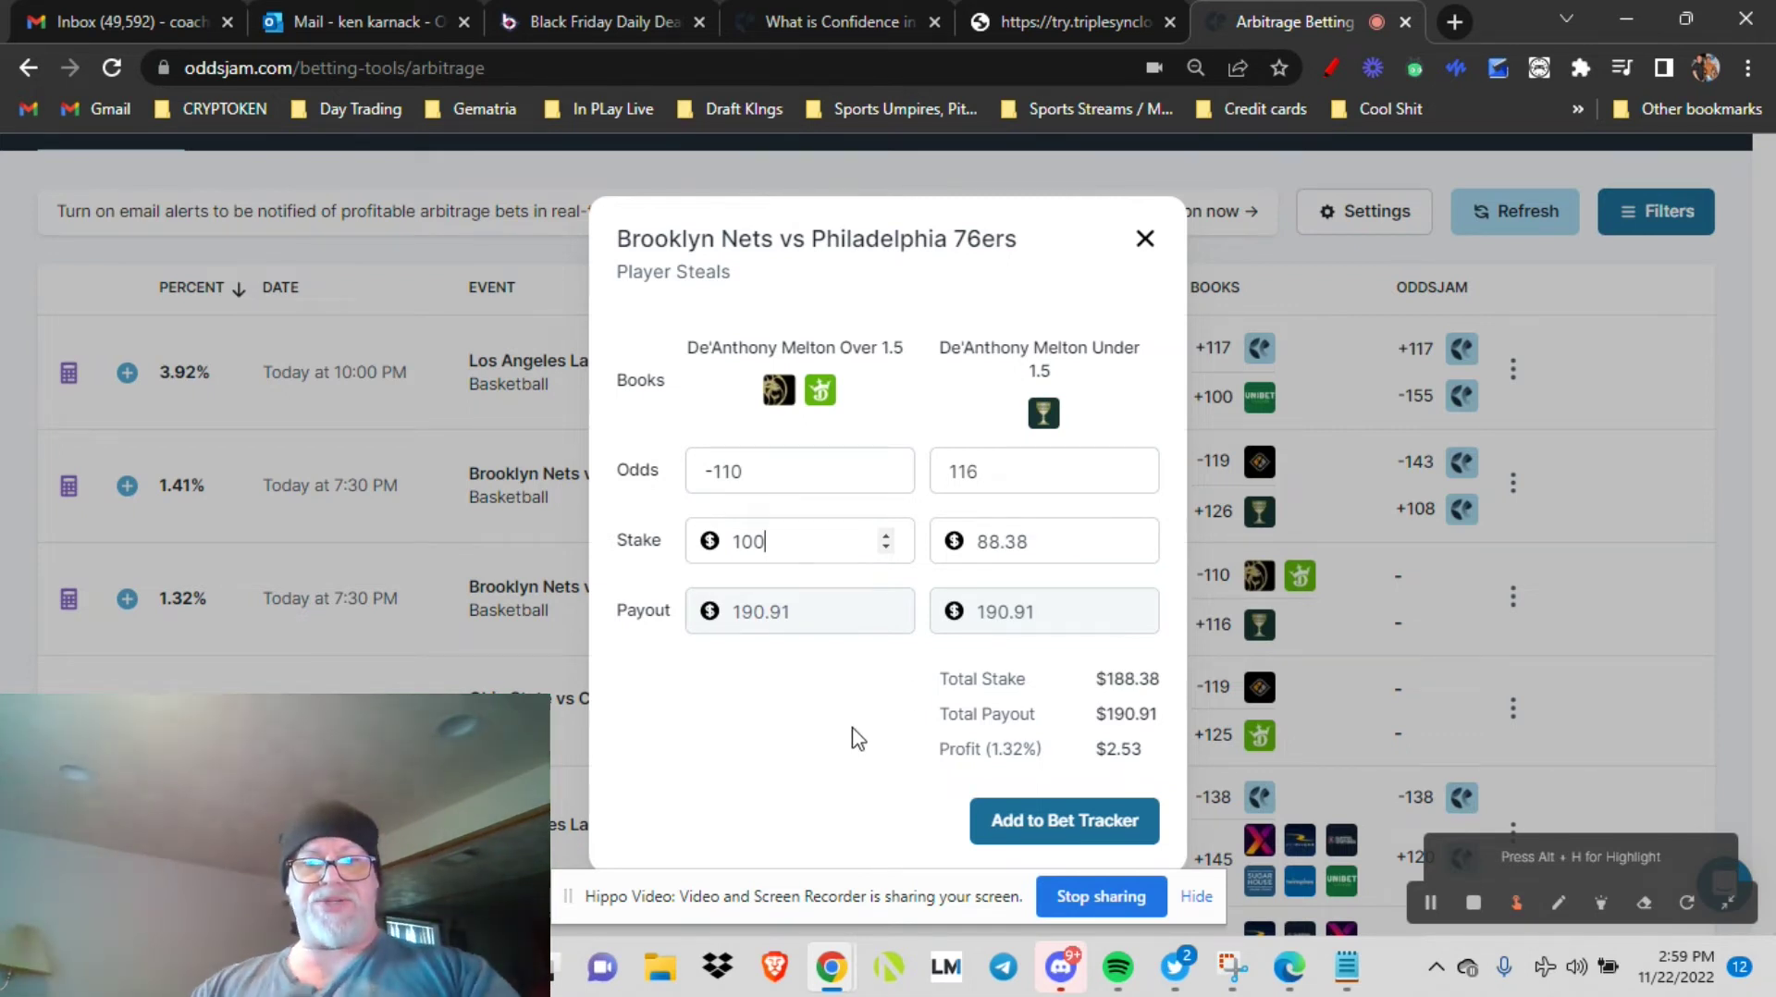
{"action": "left_click", "coordinate": [1023, 821]}
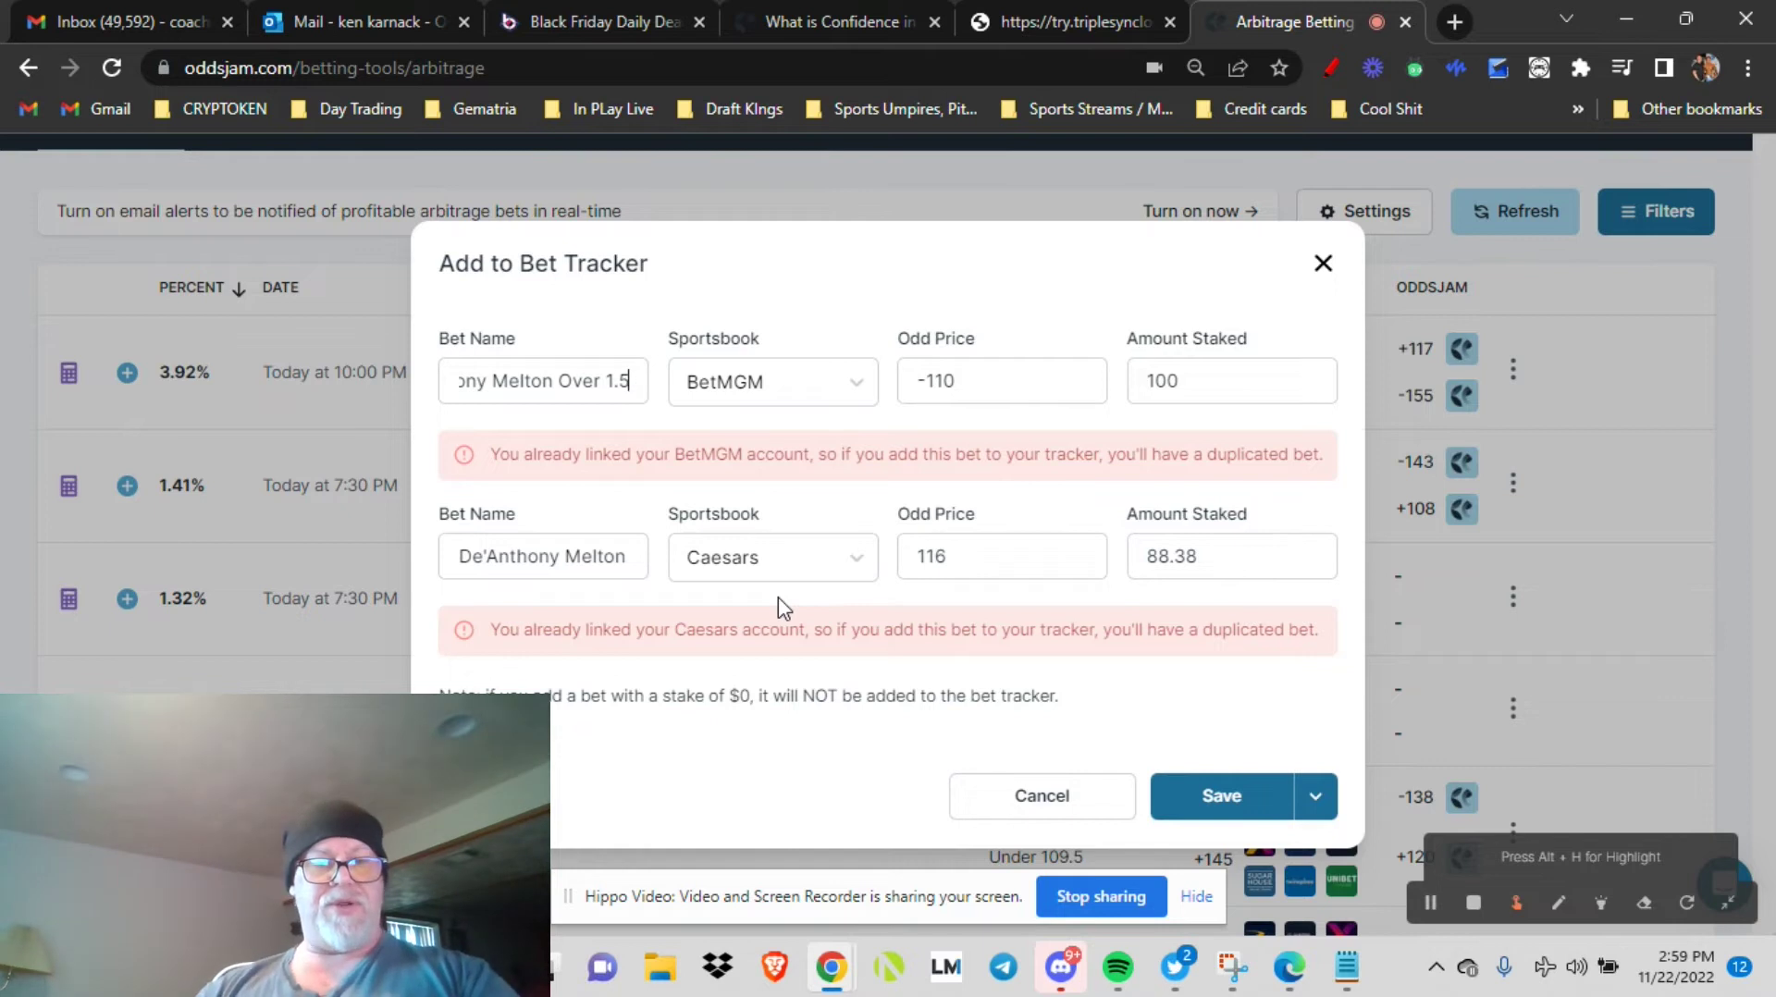
{"action": "left_click", "coordinate": [1025, 798]}
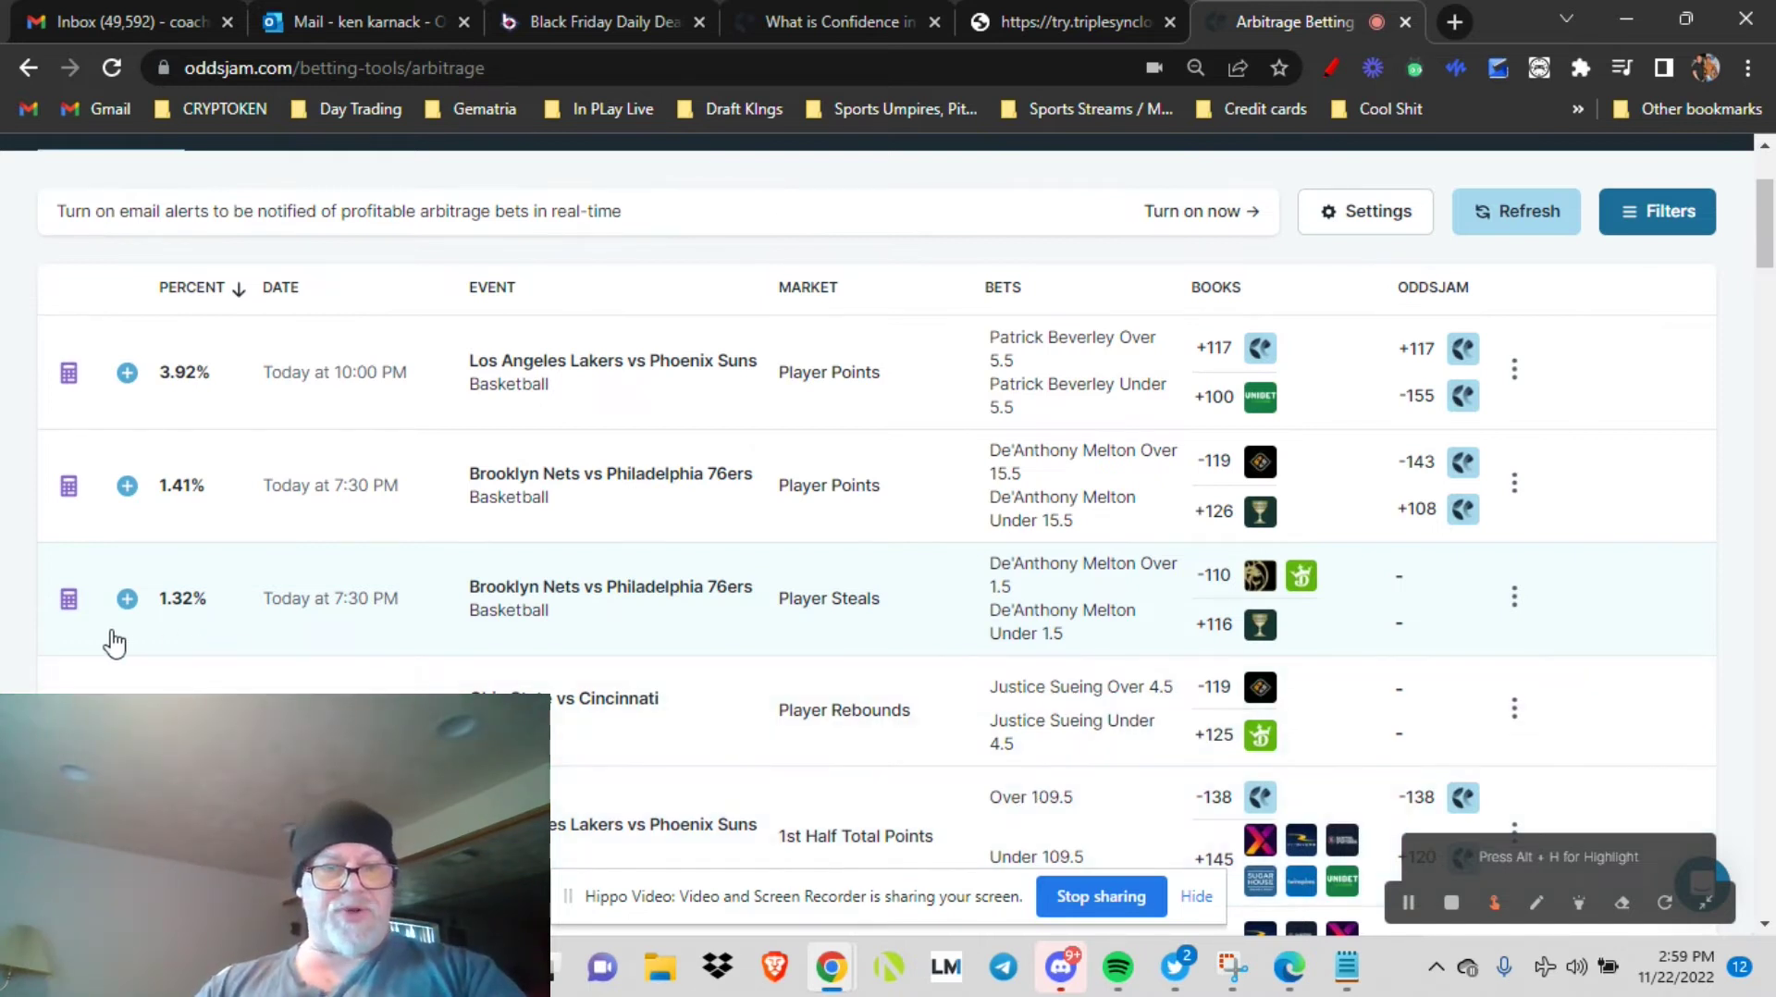
Step: Repeat the $100 Over 1.5 stake calculation for the Nets vs 76ers Player Steals bet, and dismiss the bet tracker form
{"action": "left_click", "coordinate": [68, 600]}
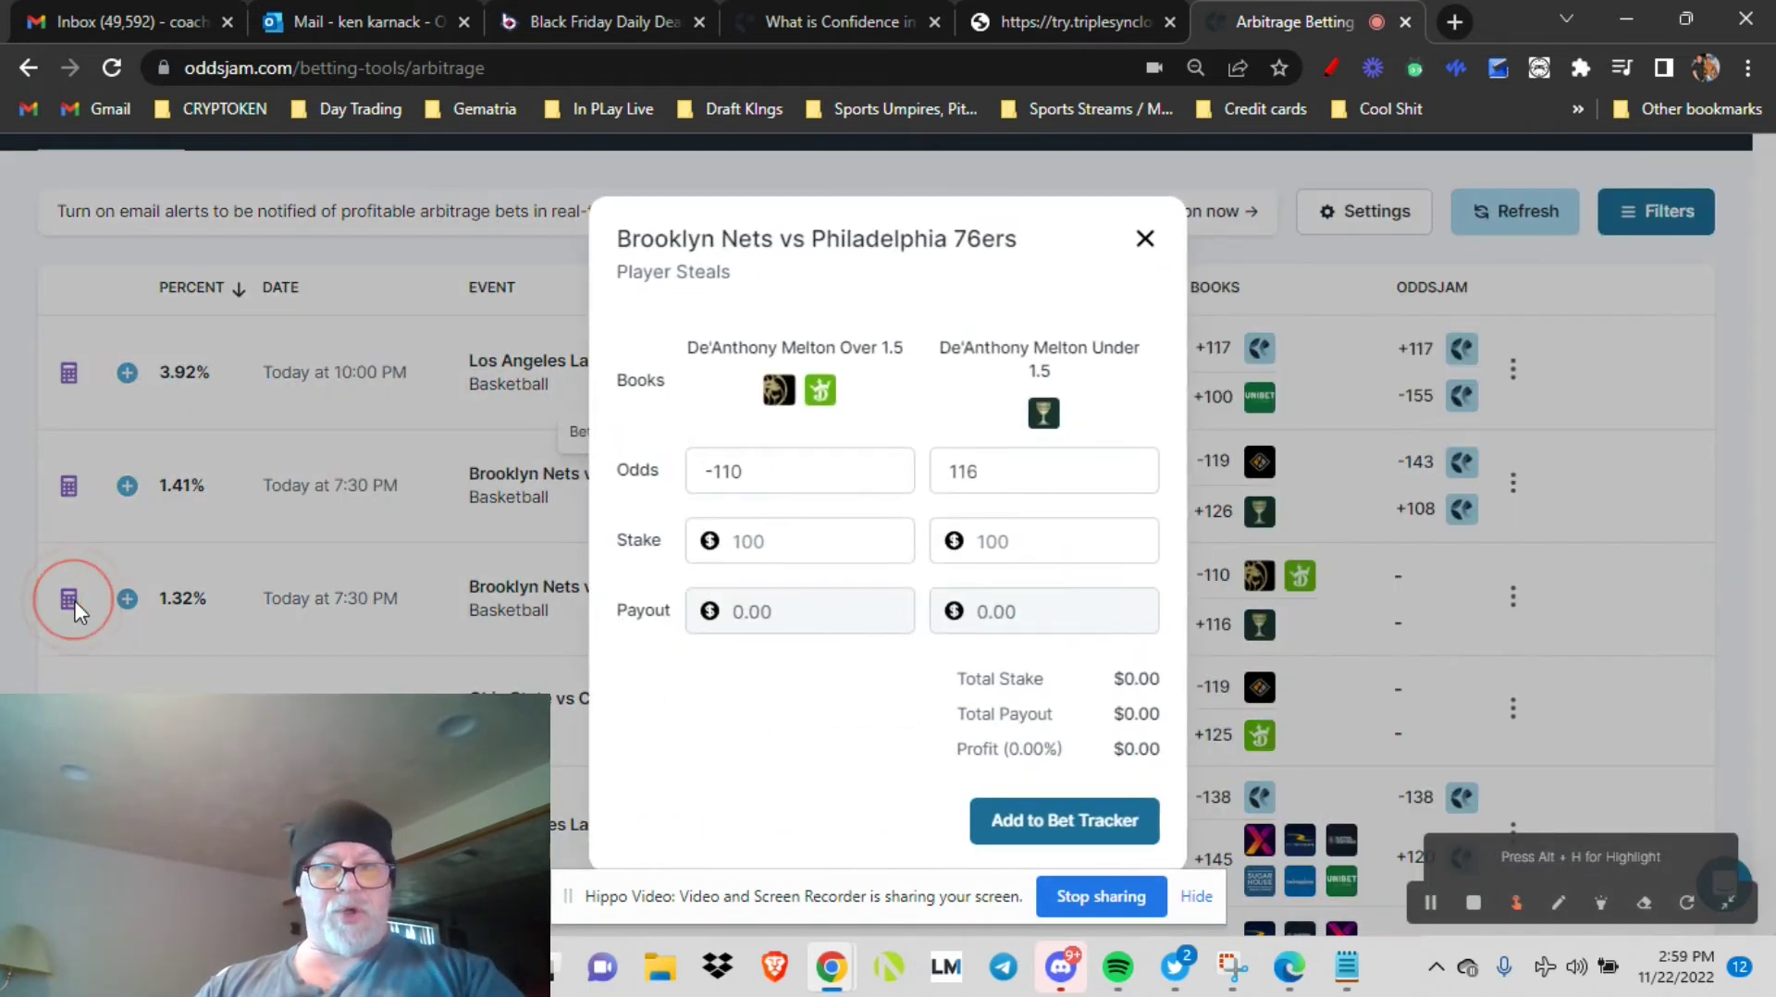
{"action": "left_click", "coordinate": [772, 546]}
{"action": "type", "text": "100"}
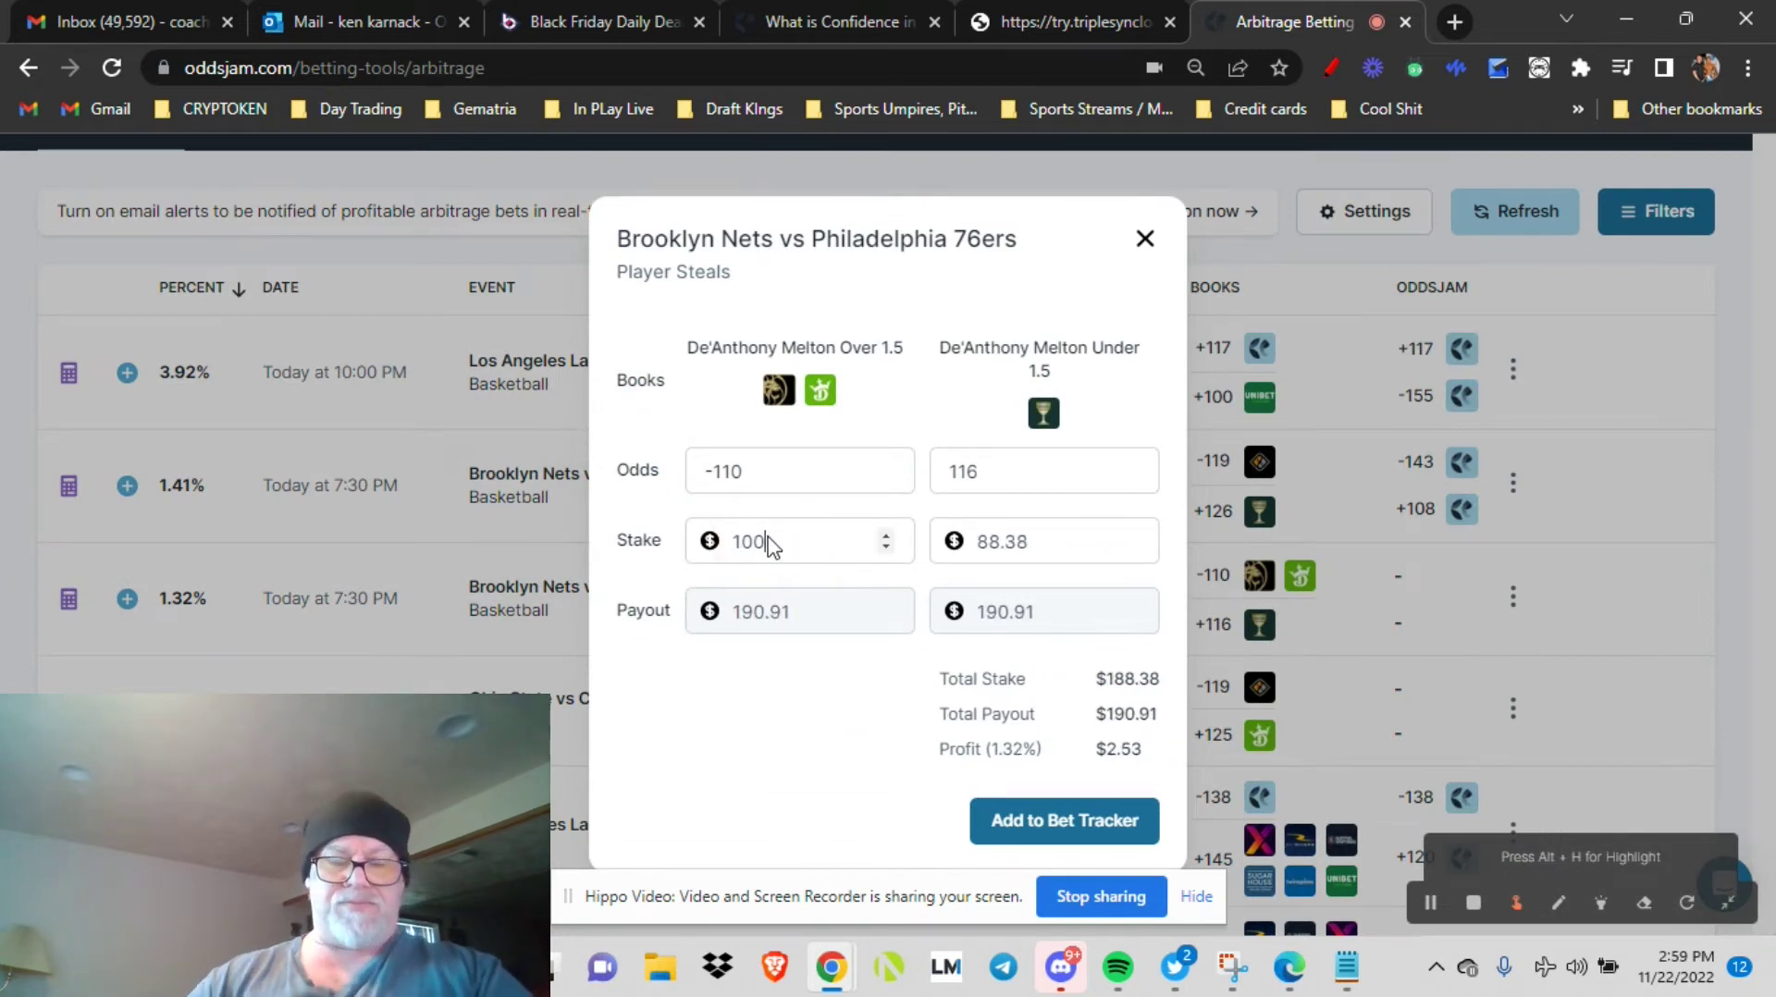
{"action": "left_click", "coordinate": [1081, 832]}
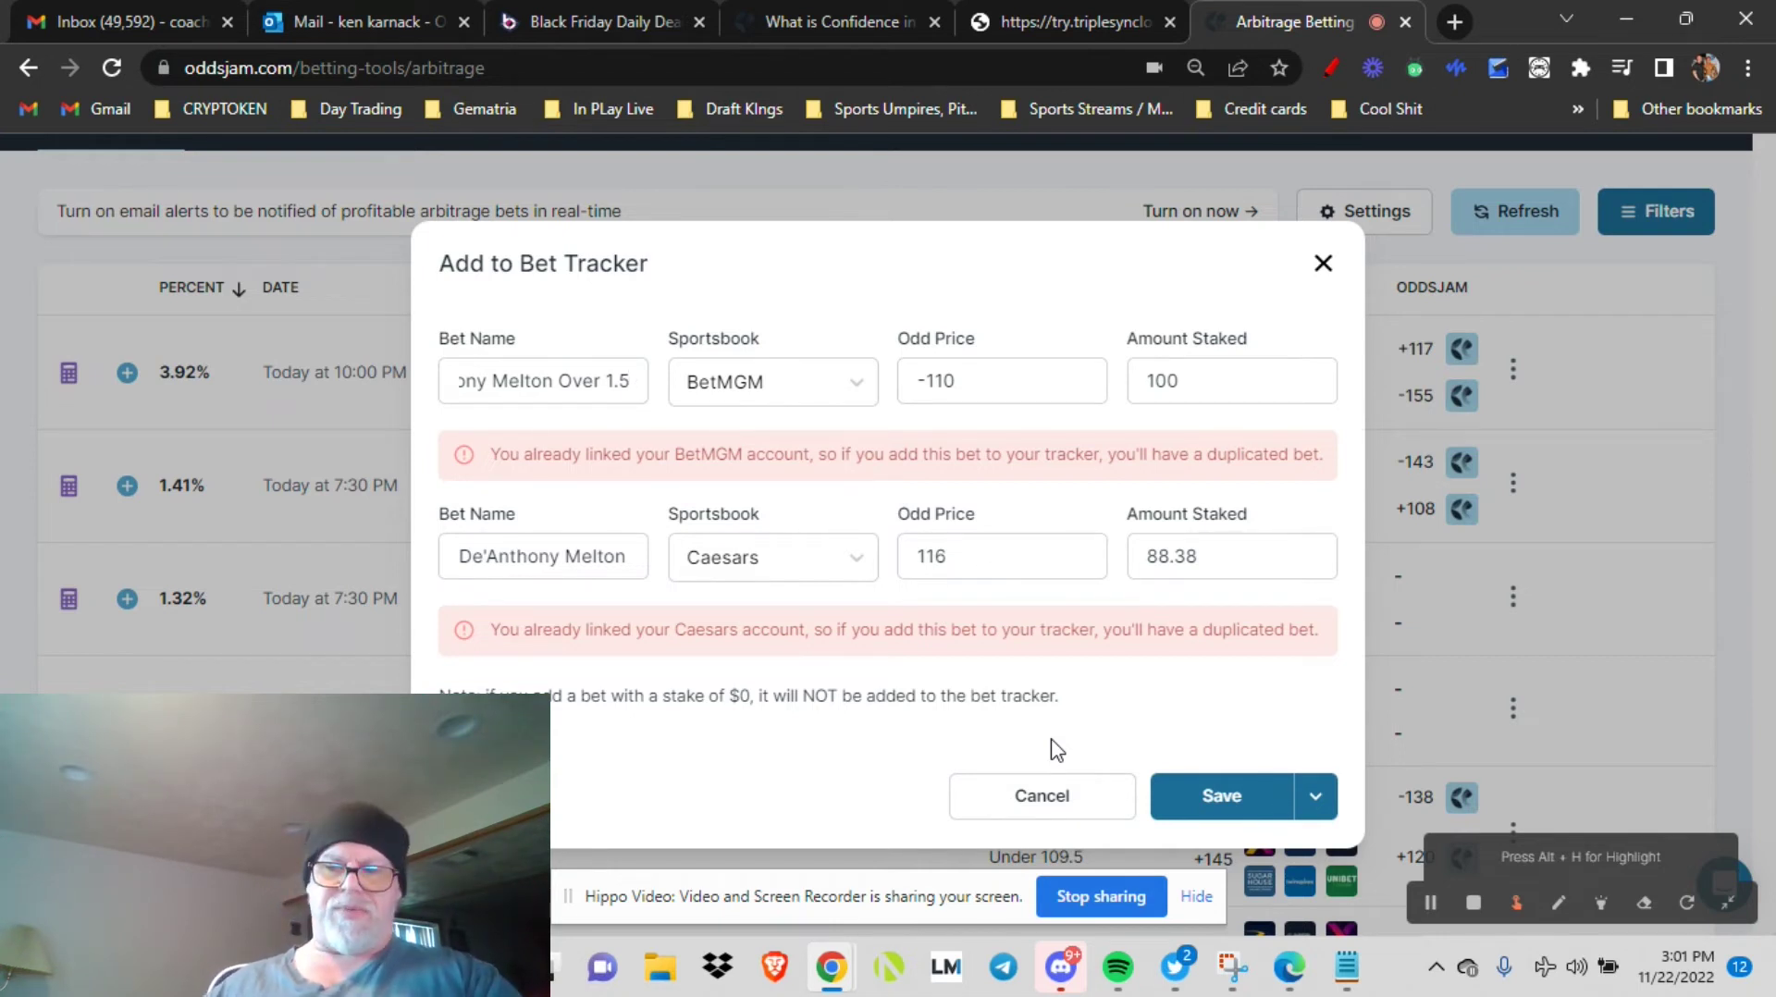
{"action": "left_click", "coordinate": [1322, 266]}
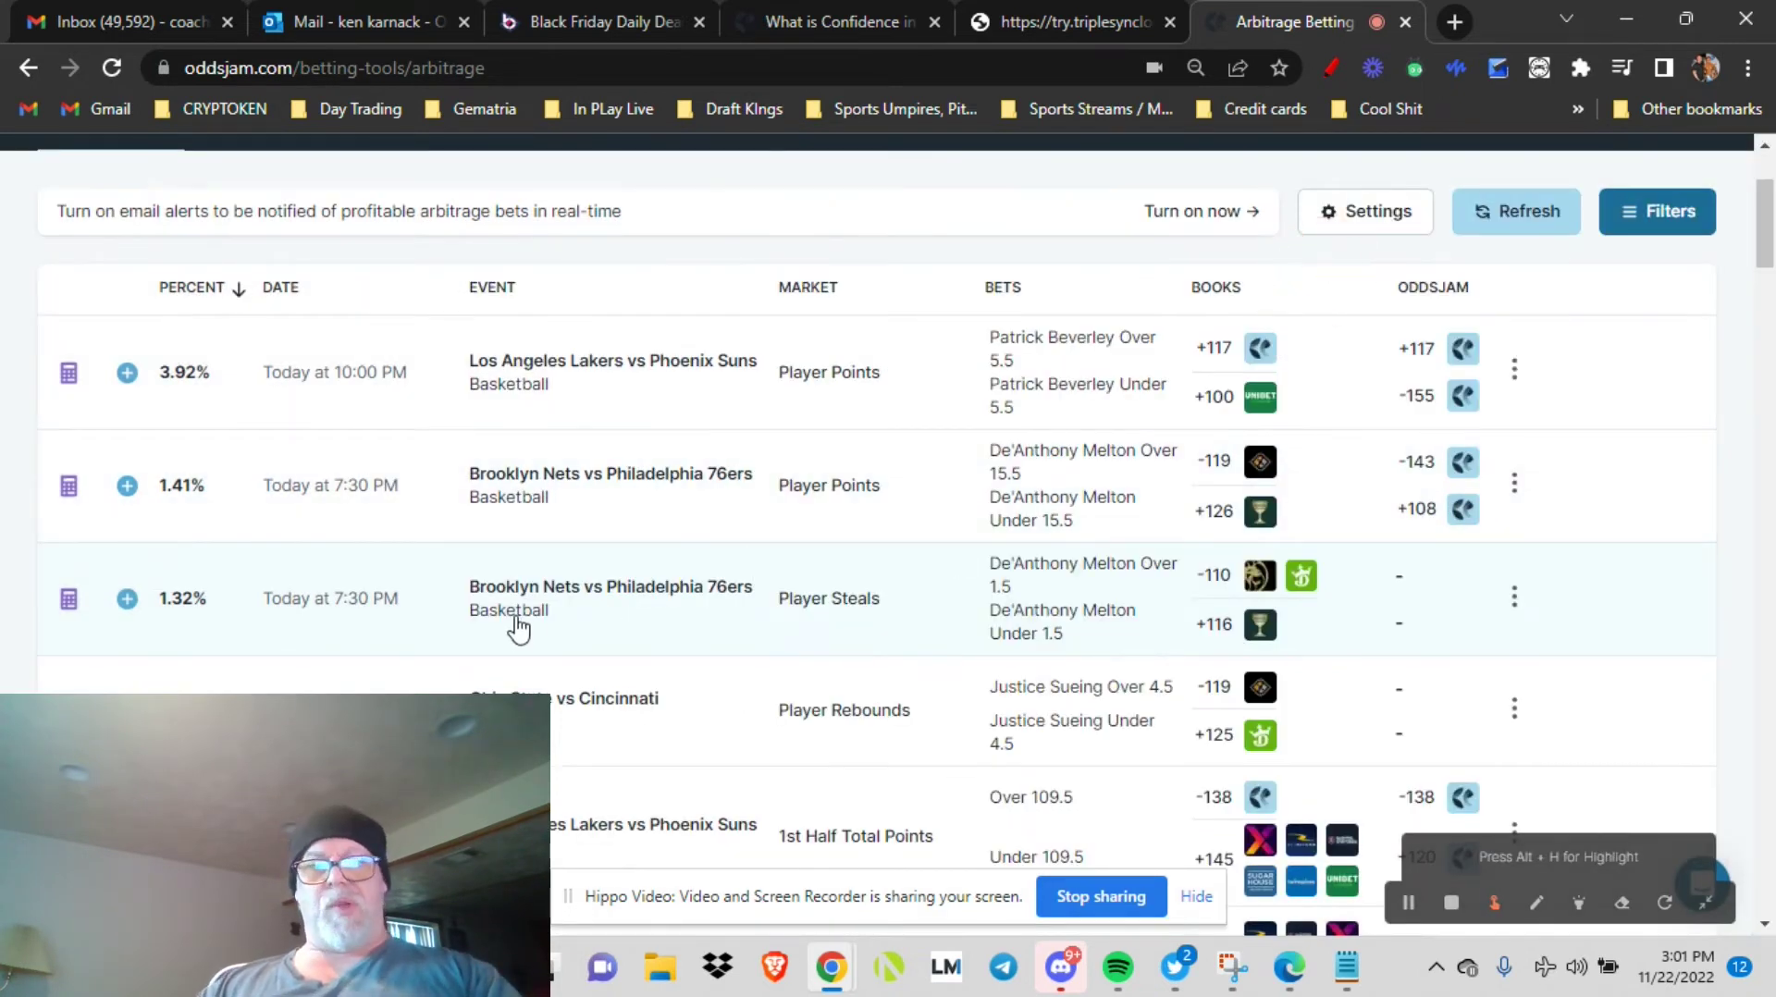
Step: Check the current sportsbook odds for De'Anthony Melton's 1.5 Player Steals line, and collapse the details
{"action": "left_click", "coordinate": [518, 614]}
{"action": "scroll", "coordinate": [469, 601], "scroll_direction": "down", "scroll_amount": 2}
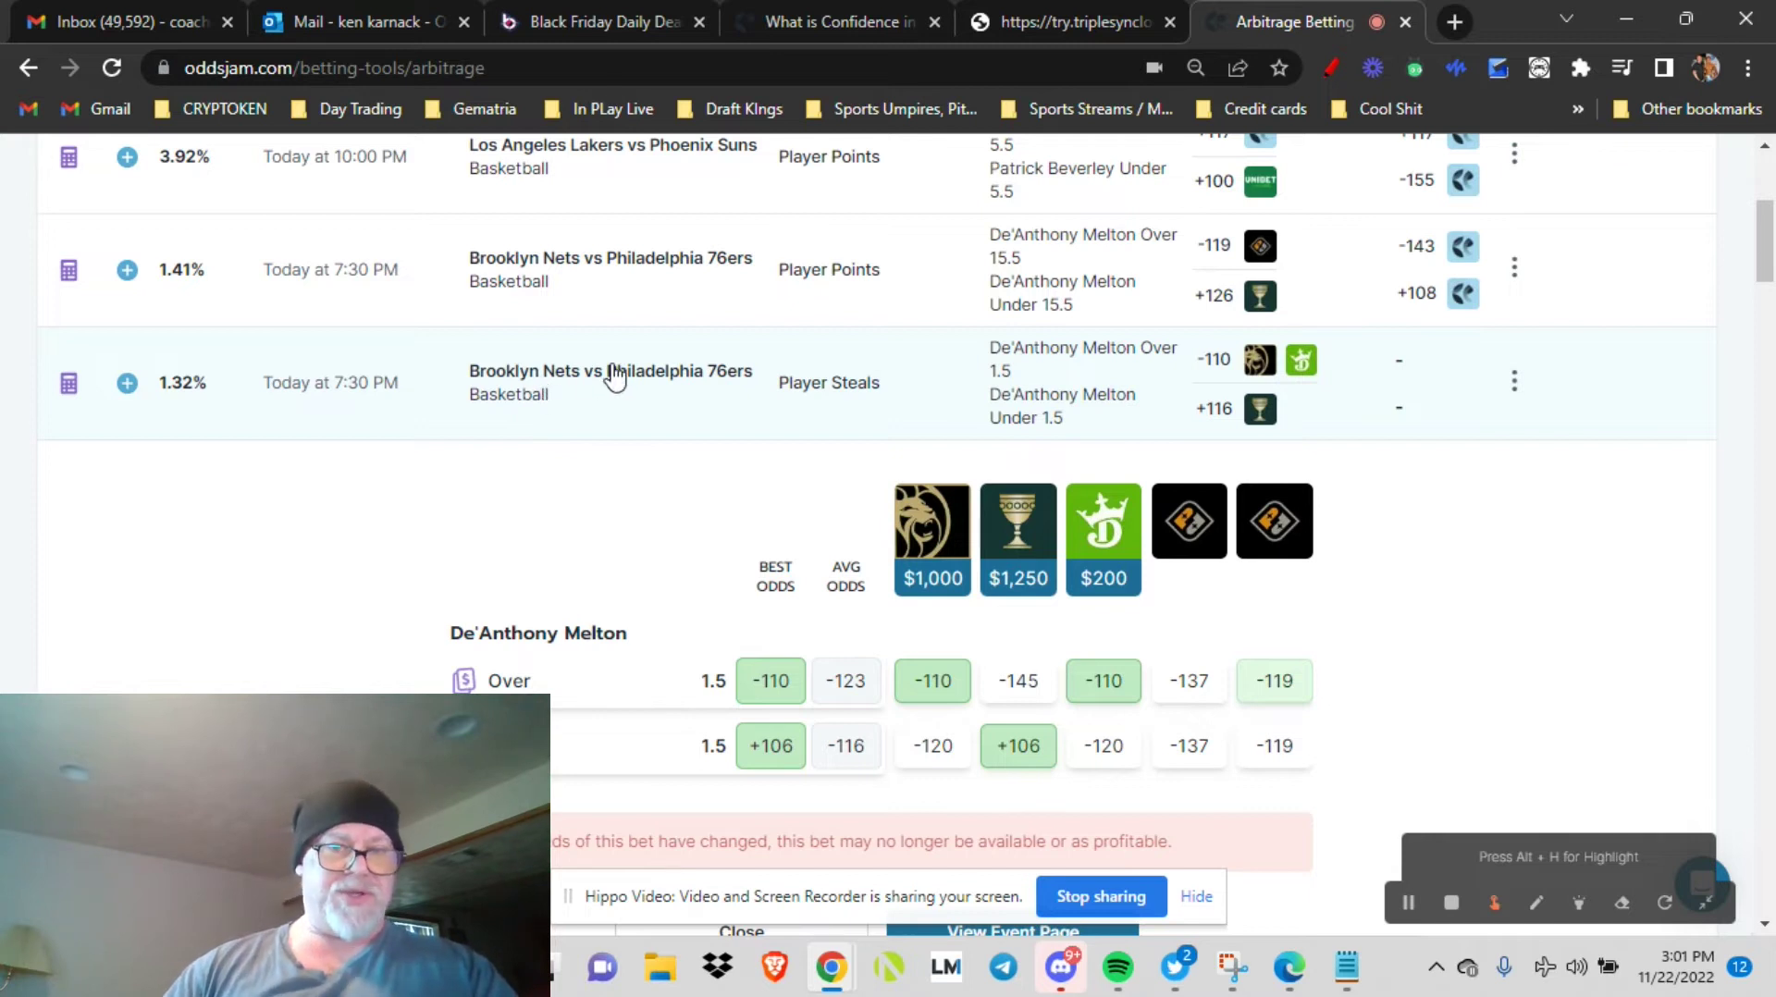
{"action": "left_click", "coordinate": [614, 377]}
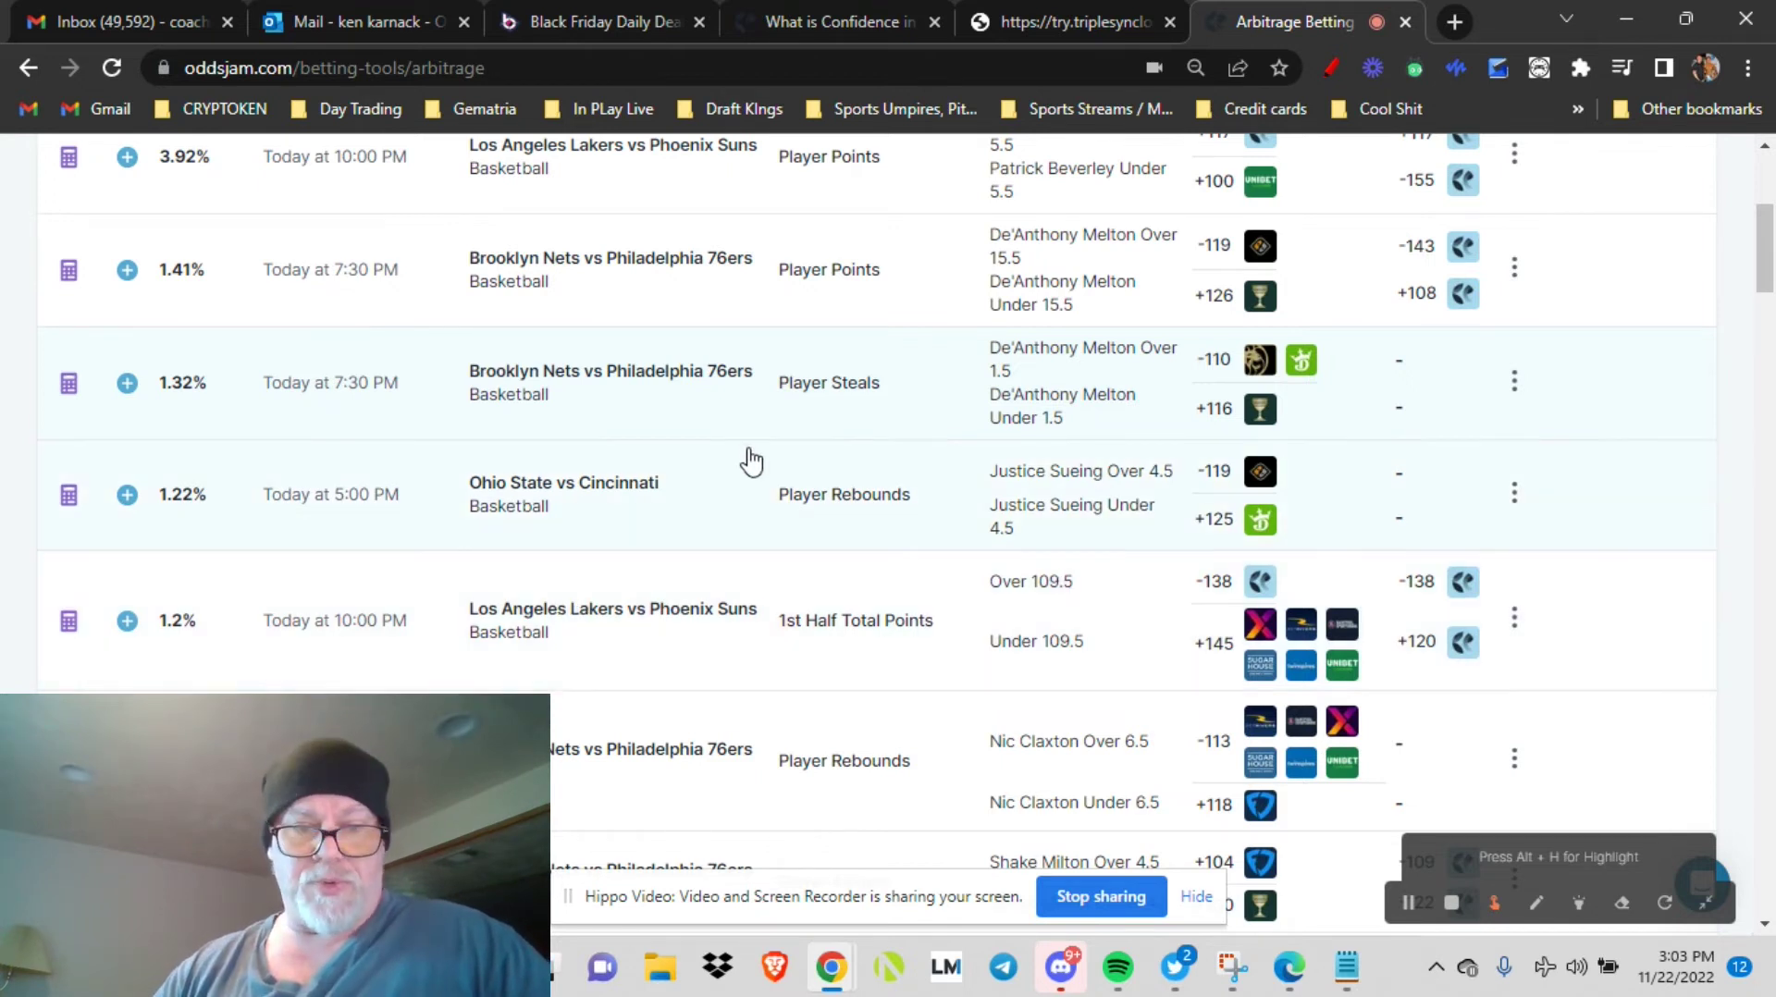
Step: View the sportsbook odds for the Nic Claxton 6.5 Player Rebounds bet and return to the top arbitrage bets
{"action": "scroll", "coordinate": [674, 415], "scroll_direction": "down", "scroll_amount": 2}
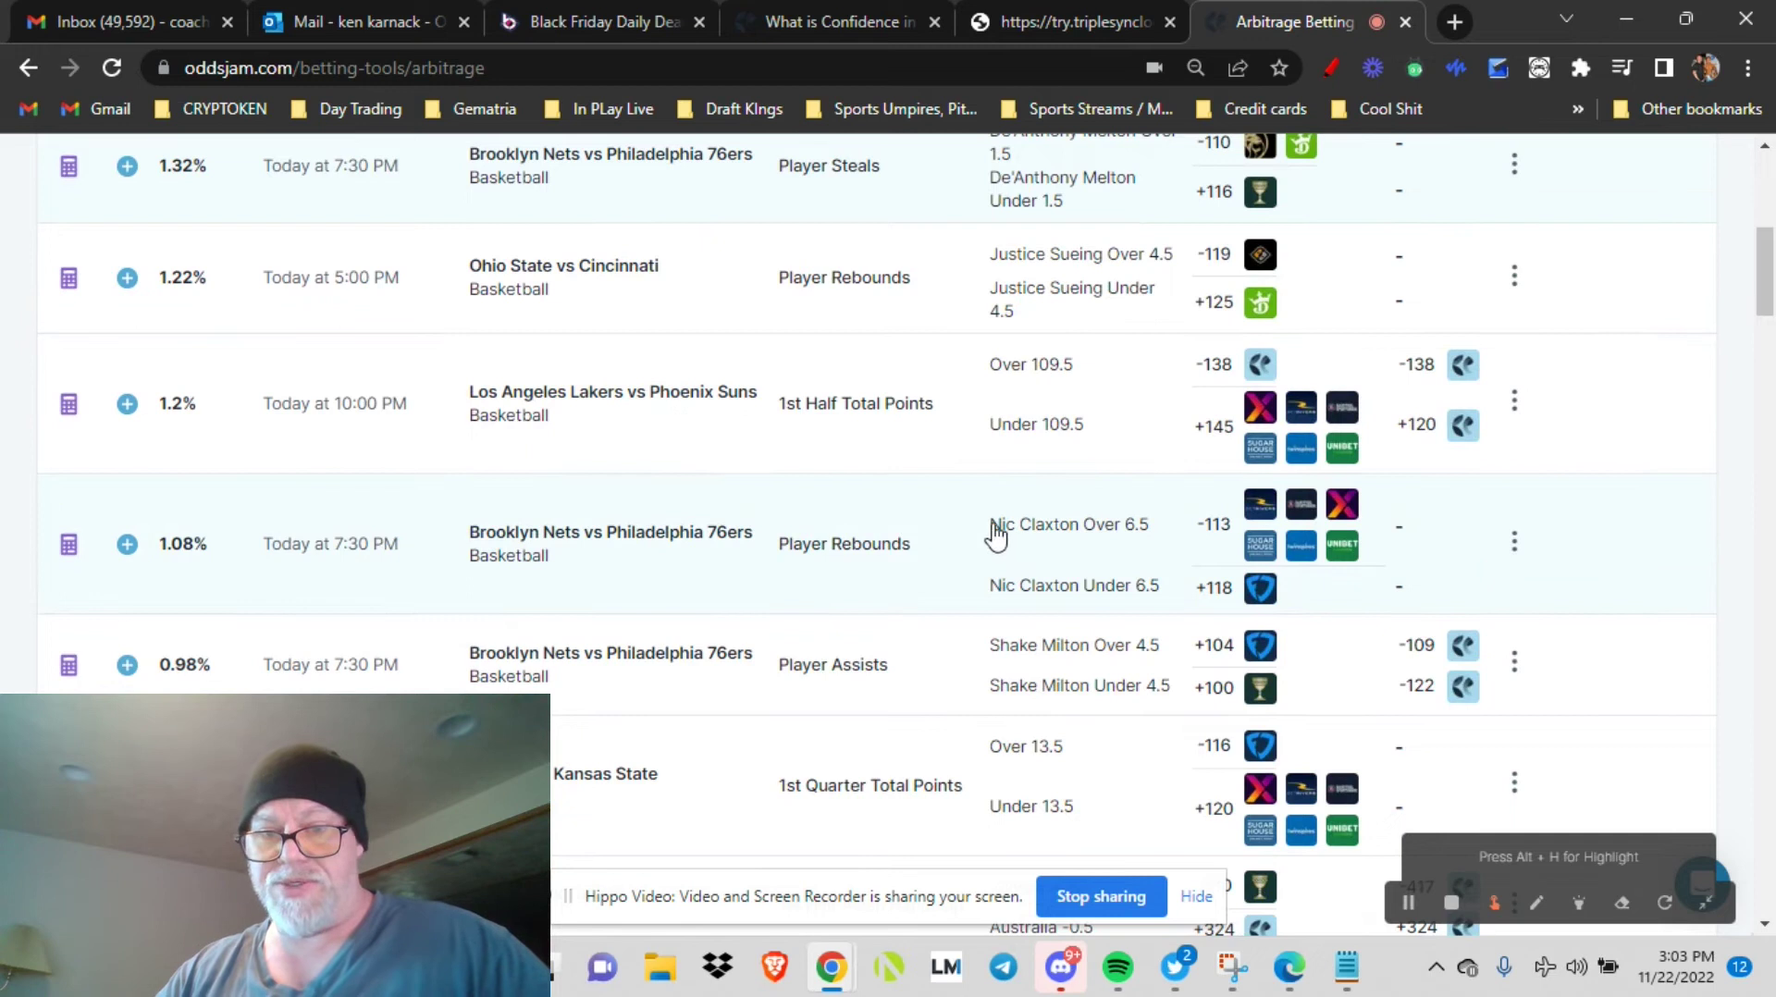
{"action": "left_click", "coordinate": [555, 533]}
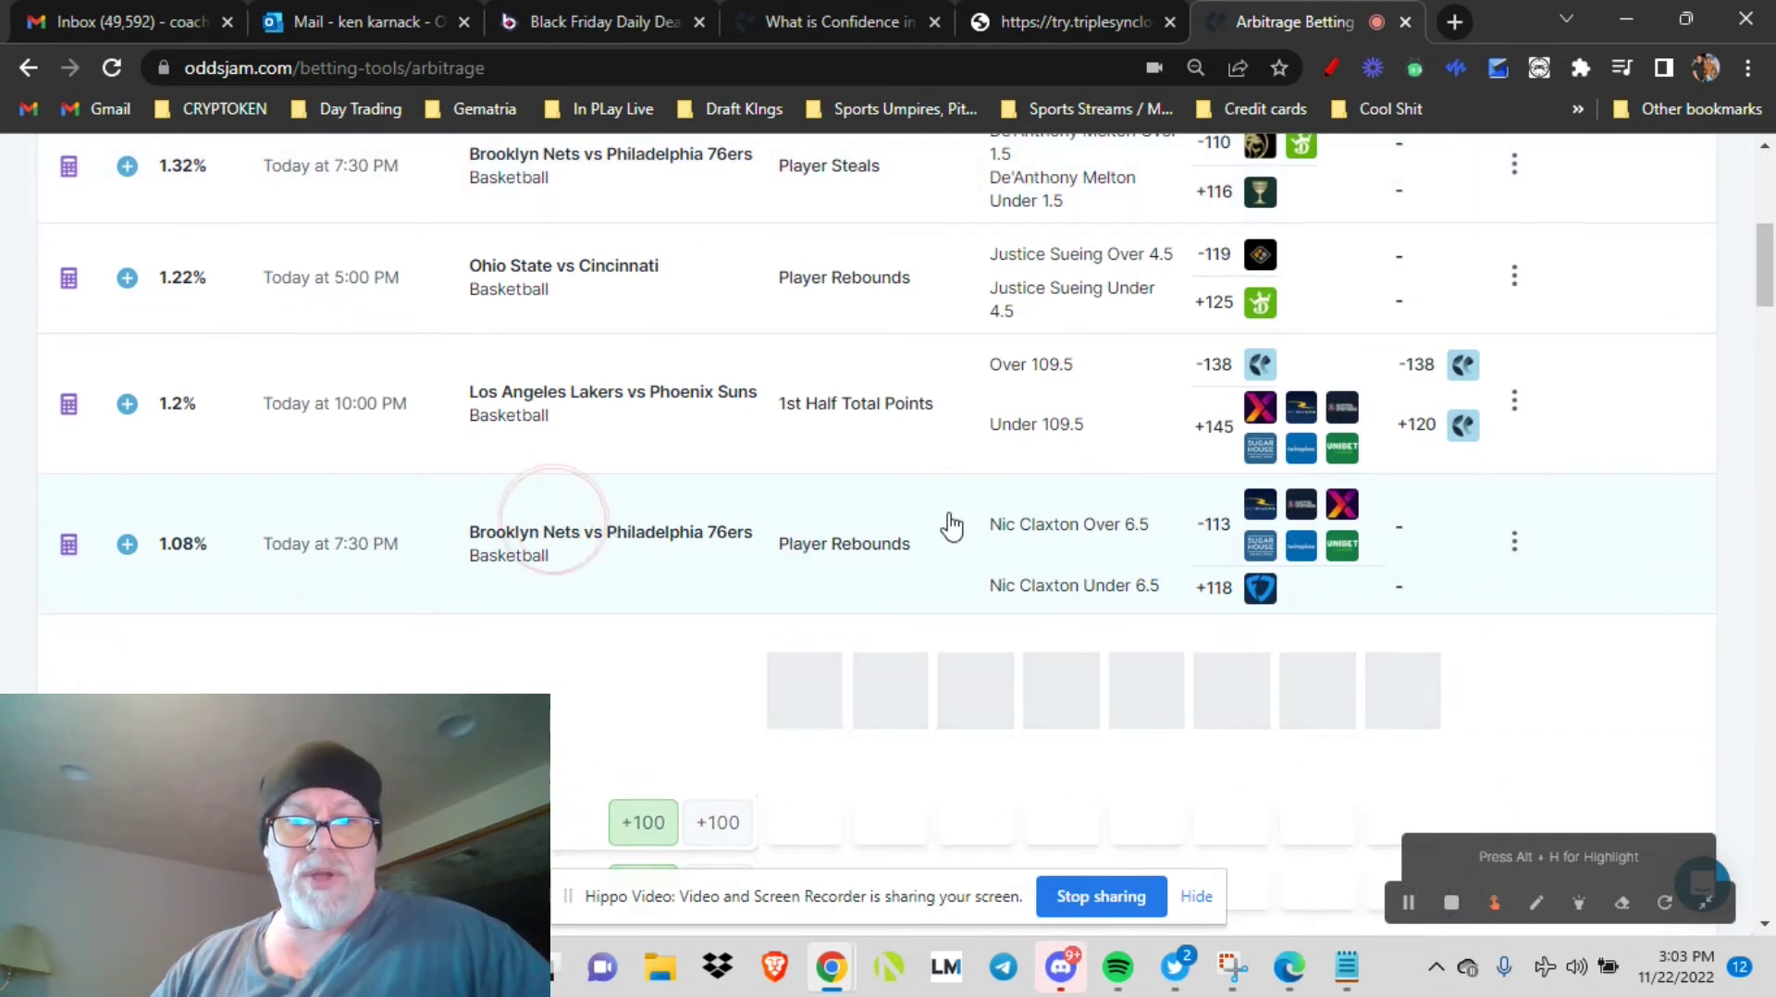
{"action": "scroll", "coordinate": [730, 532], "scroll_direction": "up", "scroll_amount": 4}
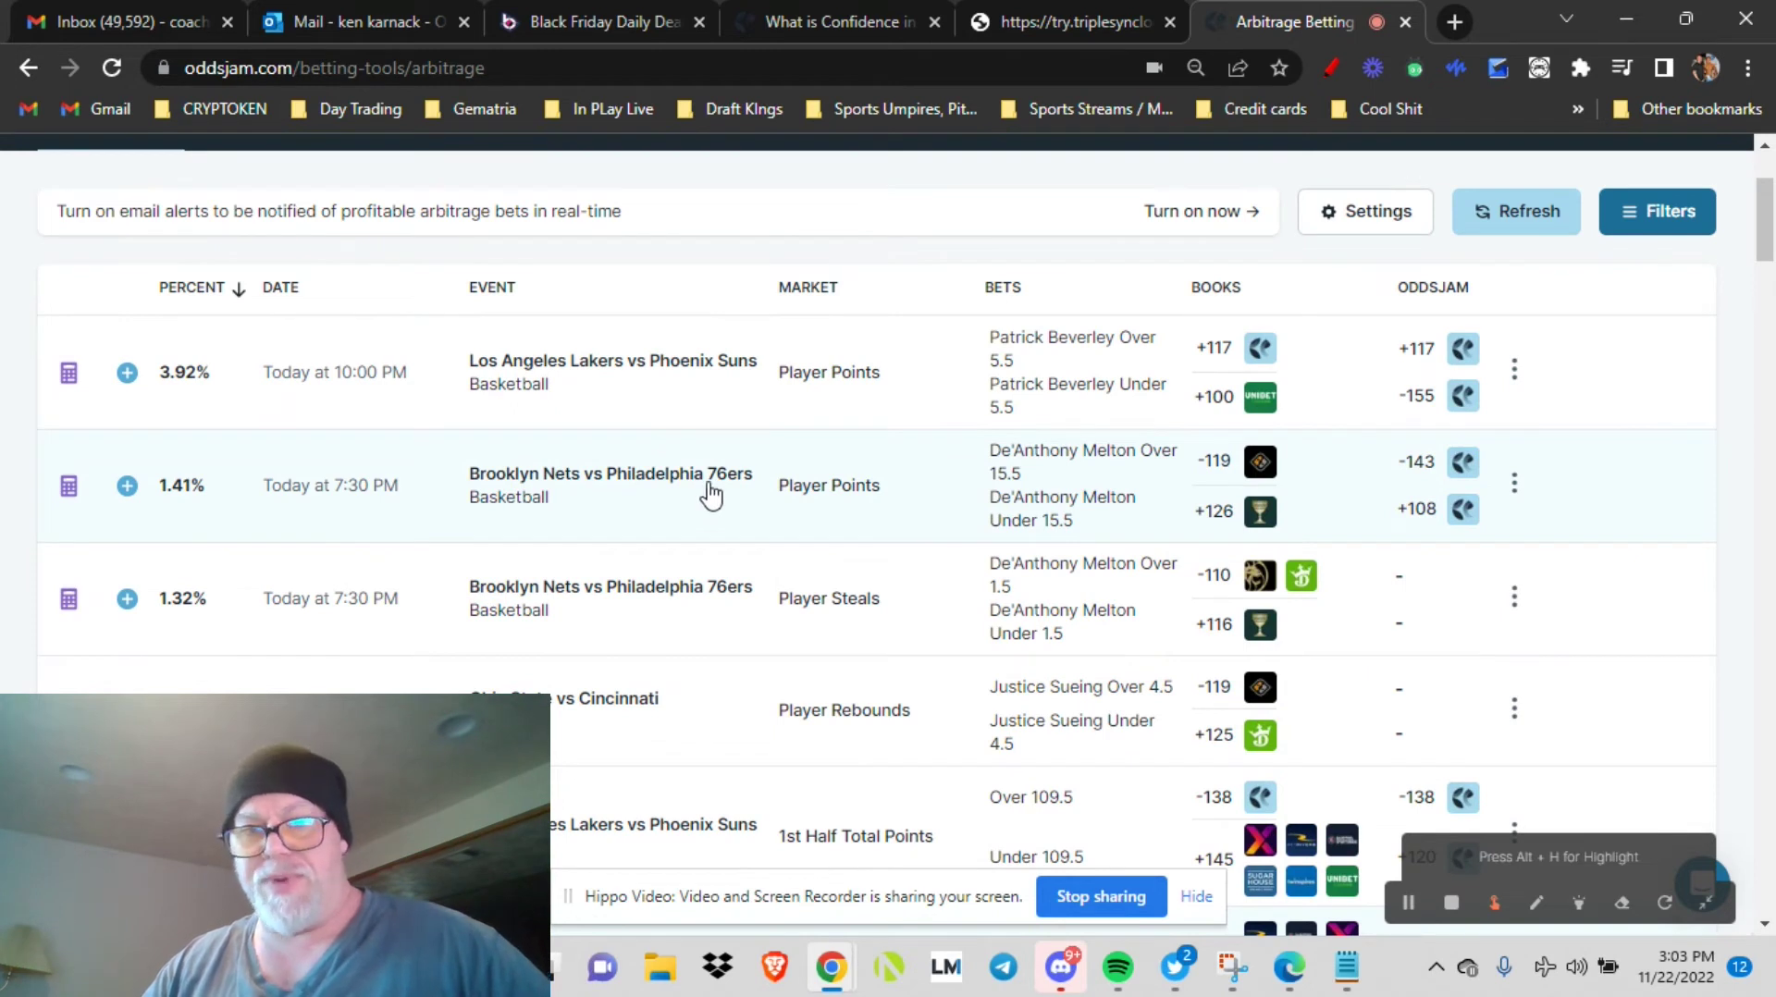
Step: Look through the lower-percentage pre-match arbitrage bets and return to the start of the list
{"action": "scroll", "coordinate": [712, 492], "scroll_direction": "down", "scroll_amount": 2}
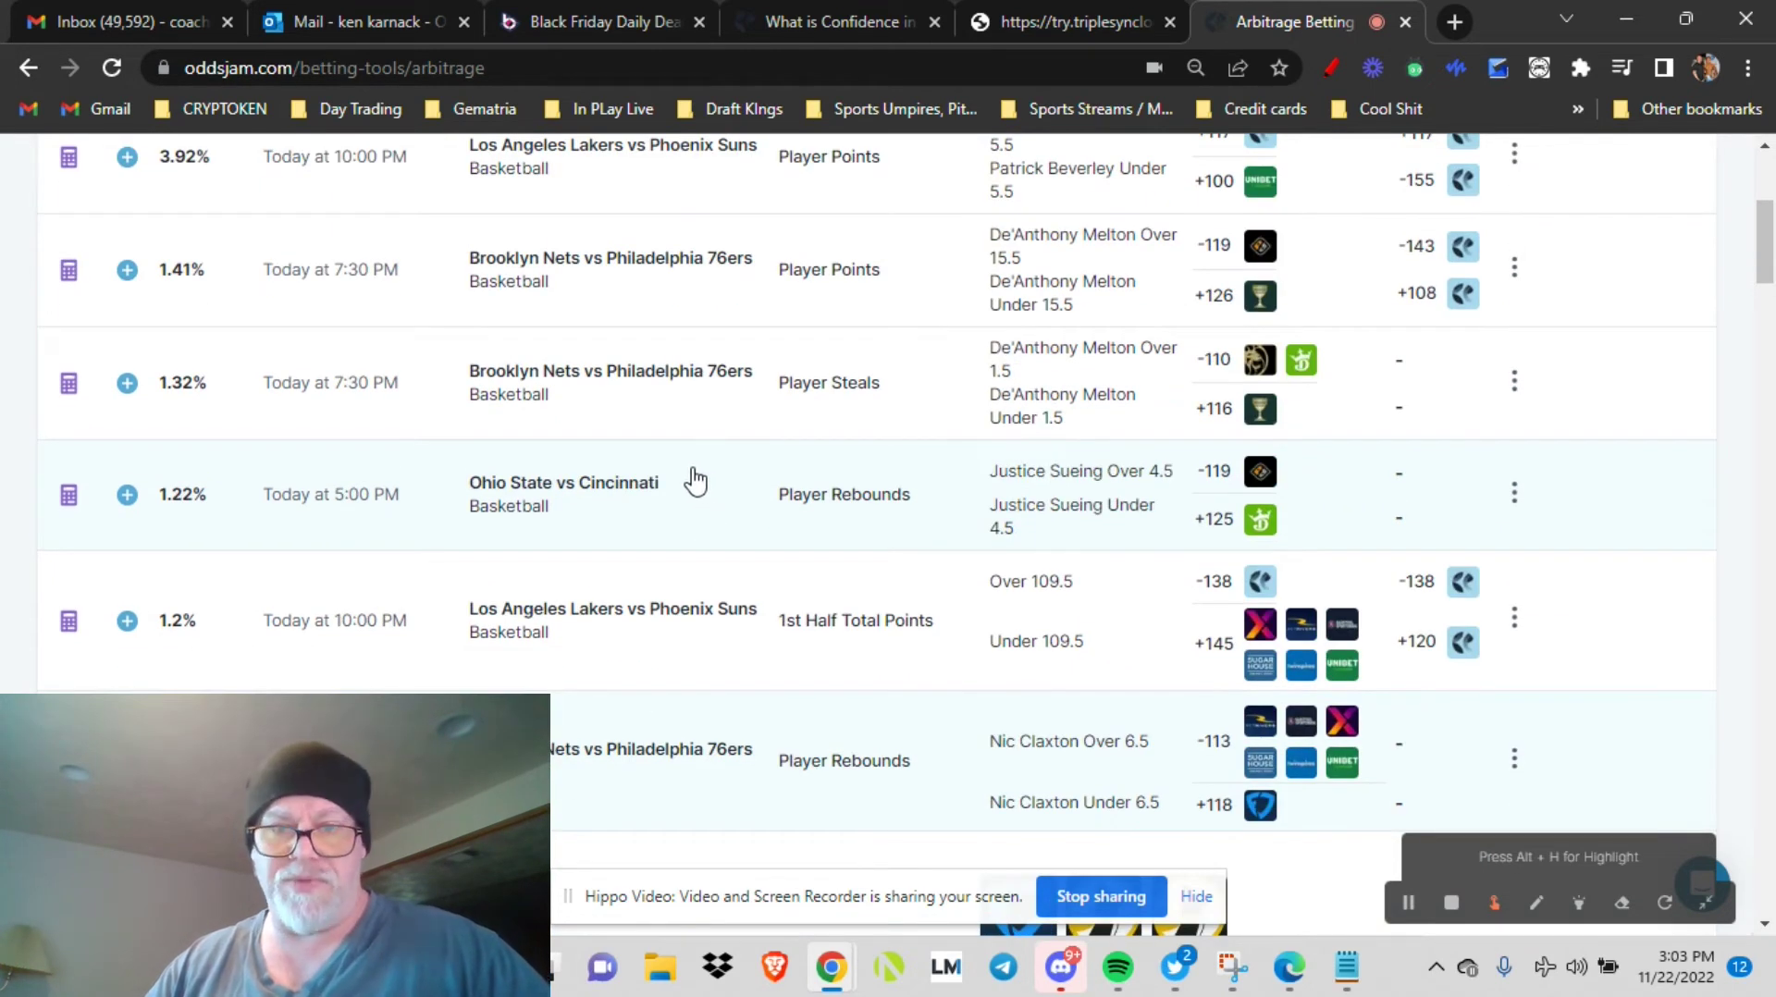
{"action": "scroll", "coordinate": [696, 481], "scroll_direction": "down", "scroll_amount": 7}
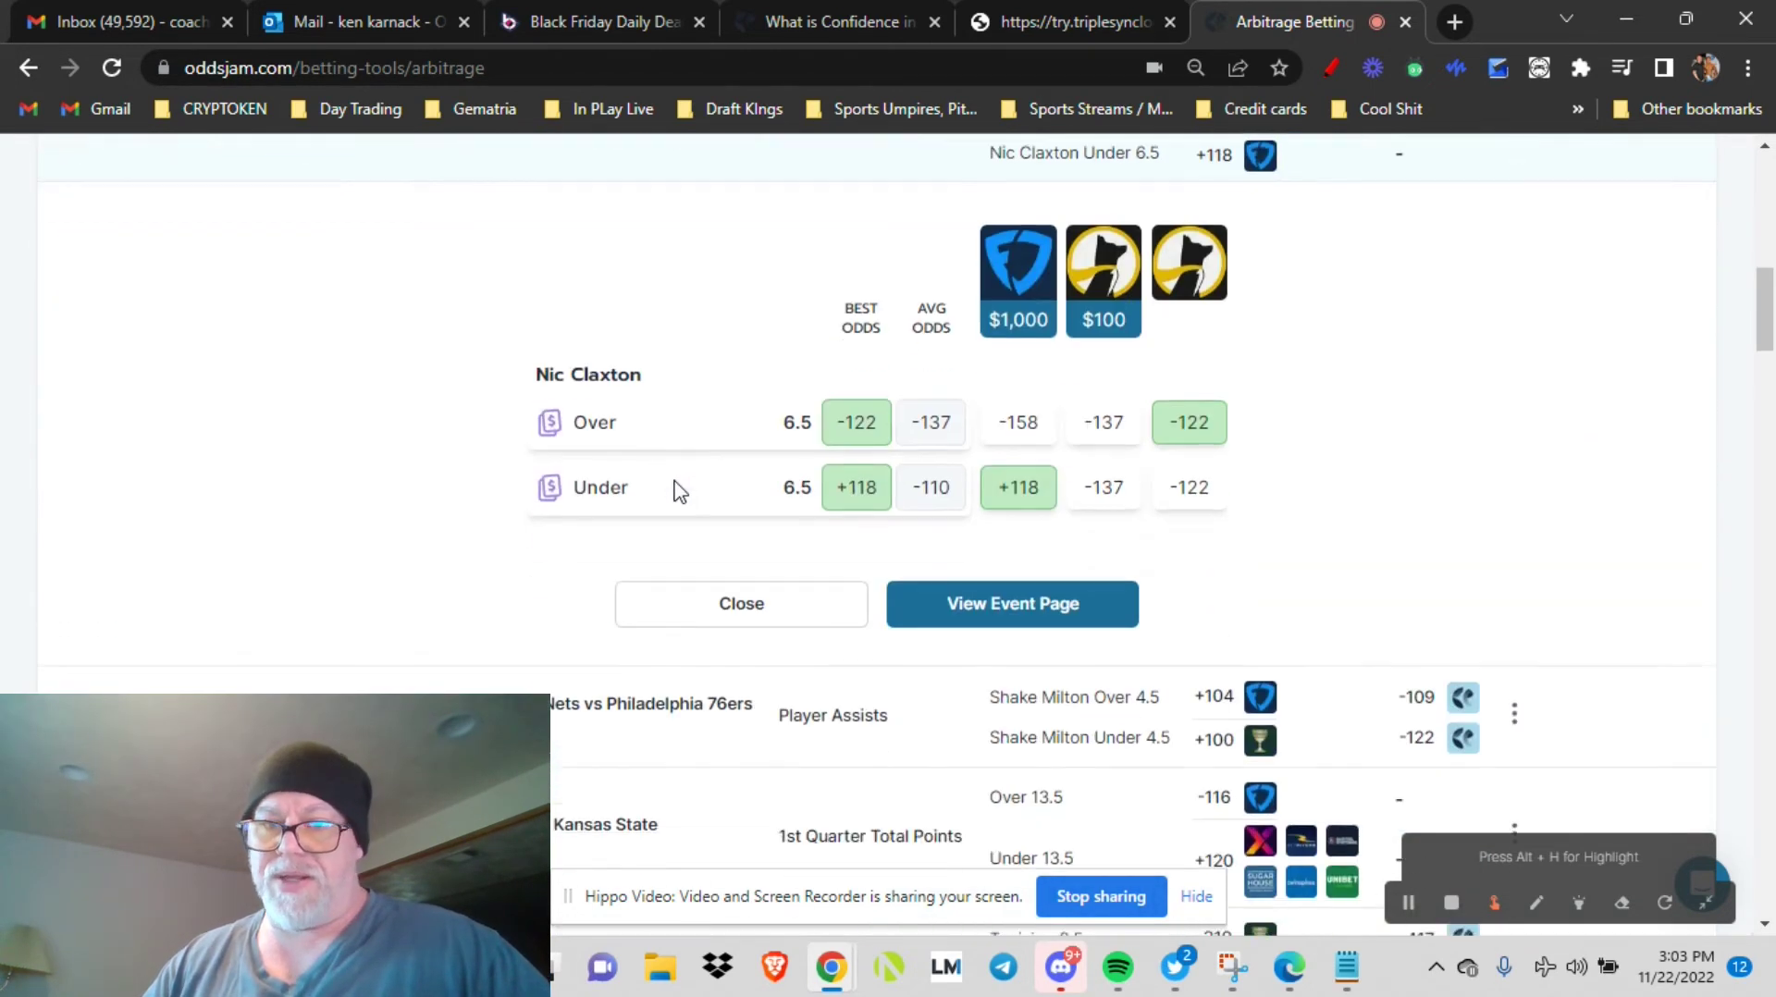
{"action": "scroll", "coordinate": [675, 430], "scroll_direction": "down", "scroll_amount": 2}
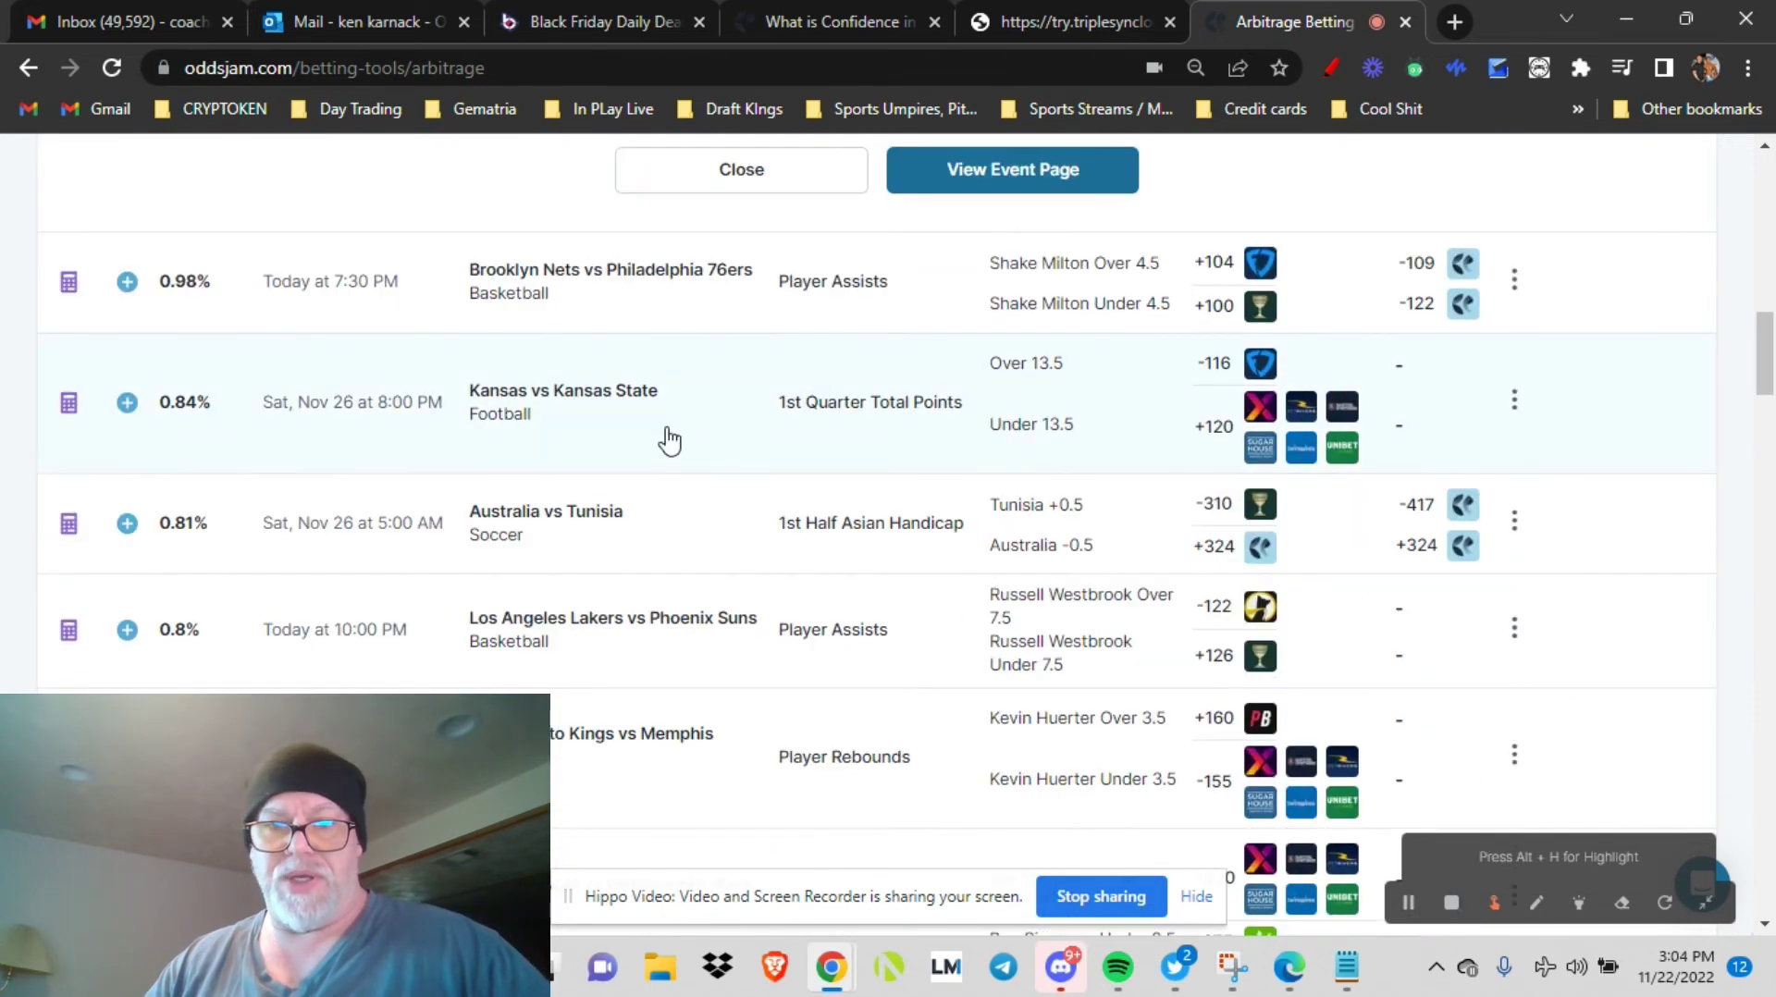
{"action": "scroll", "coordinate": [683, 423], "scroll_direction": "down", "scroll_amount": 2}
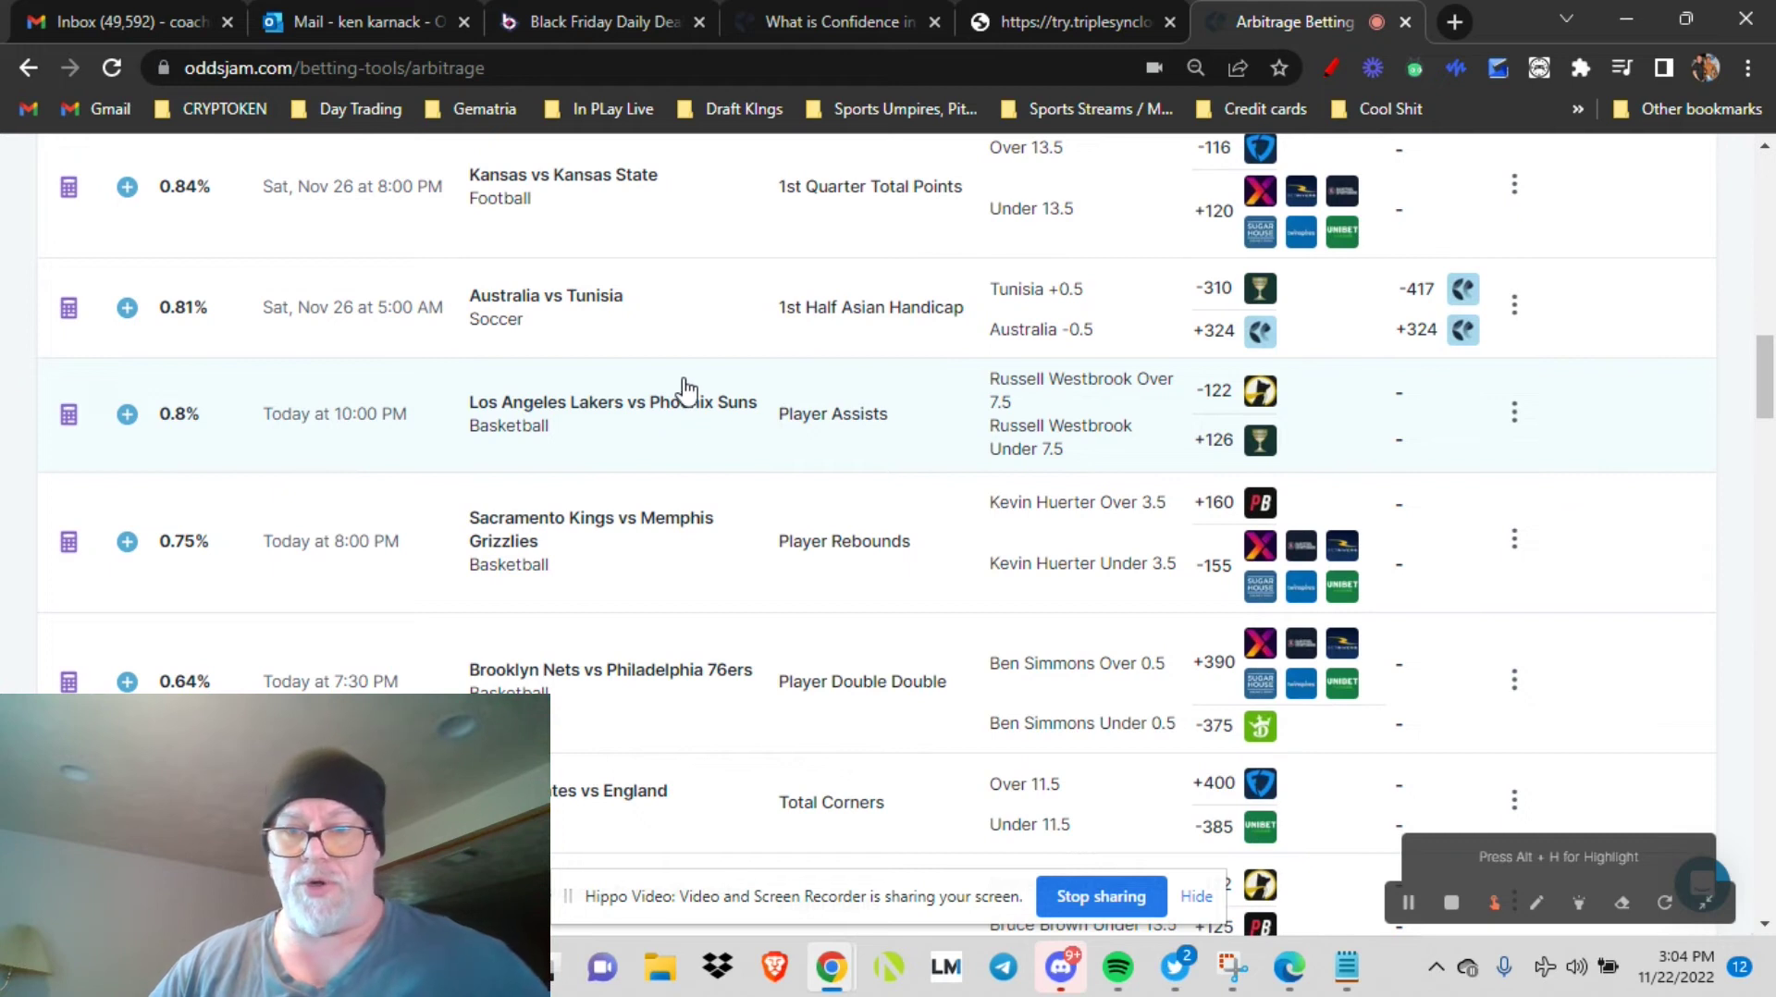
{"action": "scroll", "coordinate": [685, 389], "scroll_direction": "down", "scroll_amount": 6}
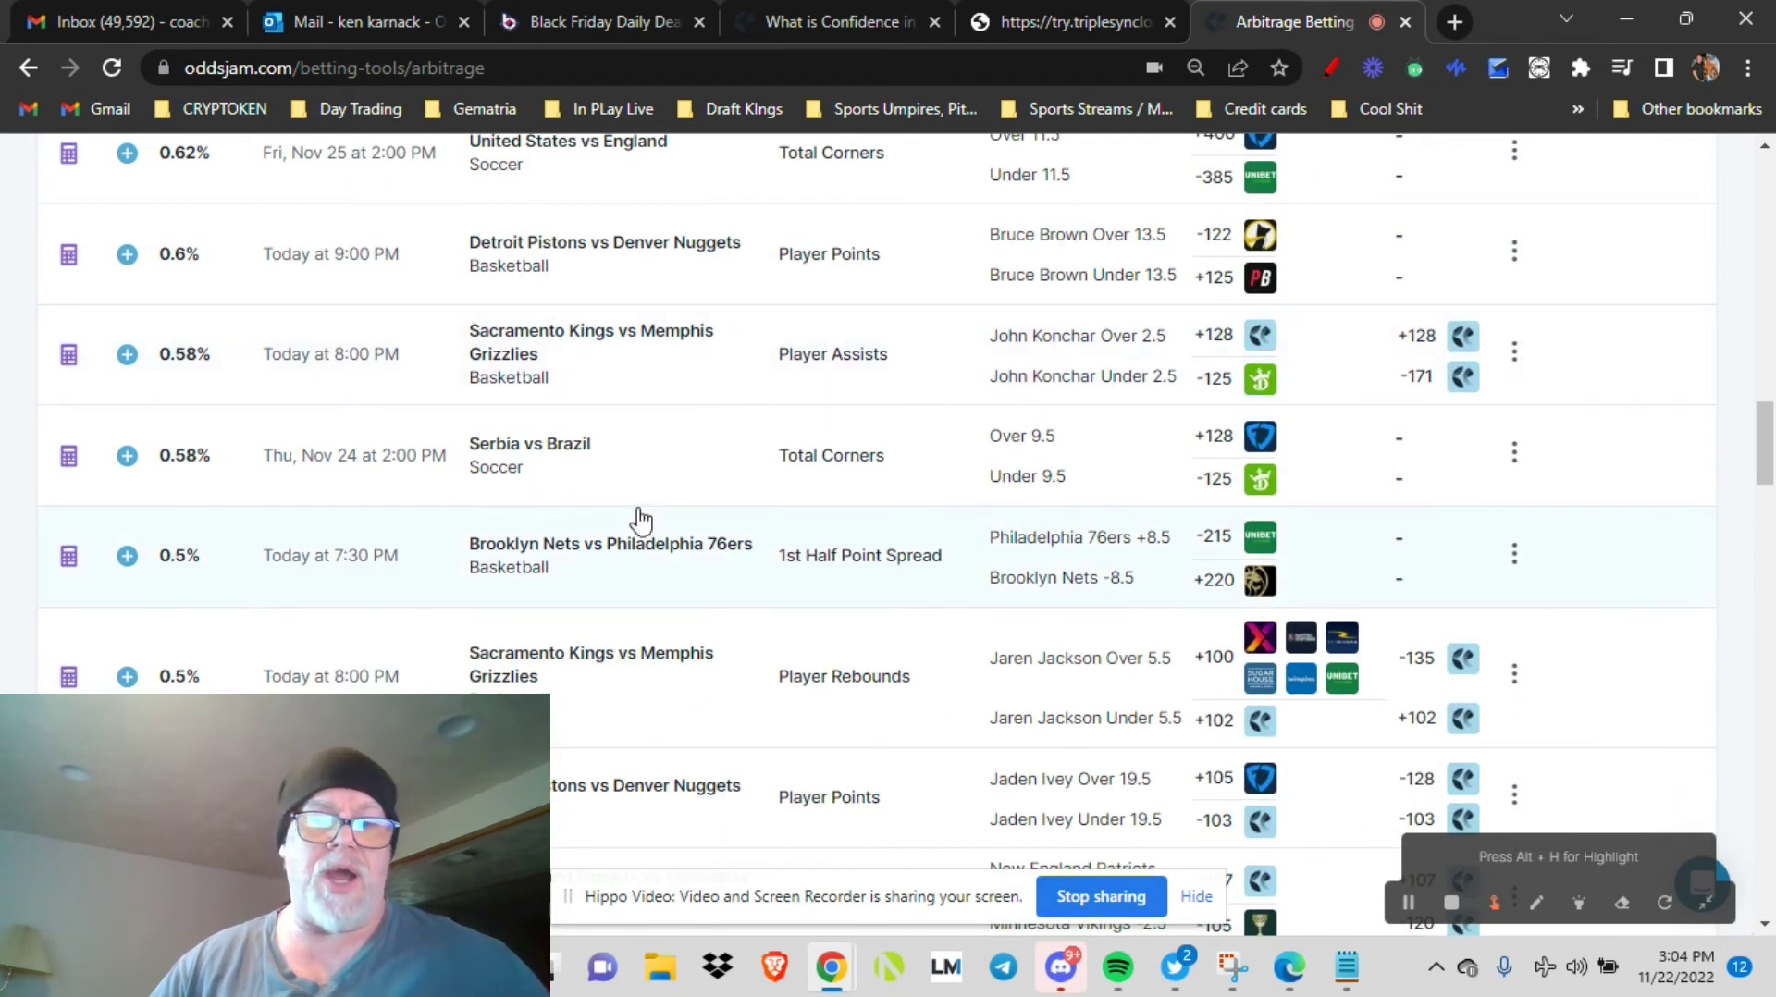
{"action": "scroll", "coordinate": [645, 521], "scroll_direction": "down", "scroll_amount": 2}
{"action": "scroll", "coordinate": [646, 520], "scroll_direction": "down", "scroll_amount": 4}
{"action": "scroll", "coordinate": [647, 523], "scroll_direction": "up", "scroll_amount": 10}
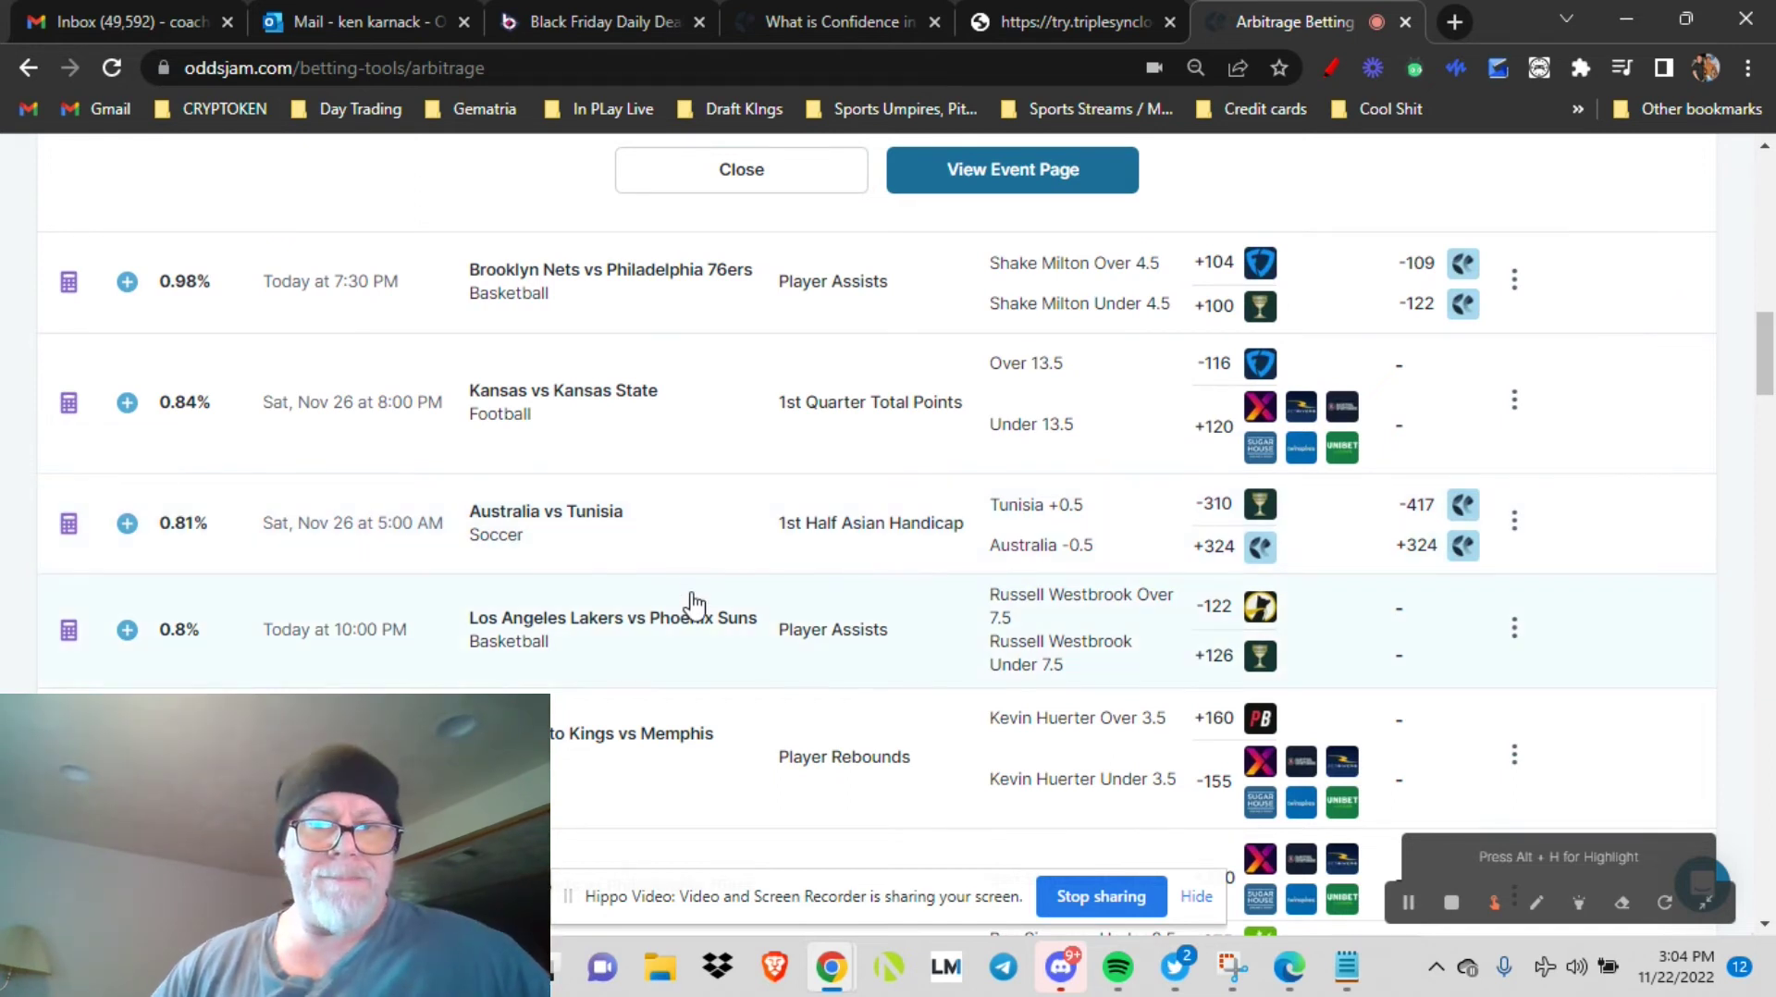
{"action": "scroll", "coordinate": [694, 610], "scroll_direction": "up", "scroll_amount": 10}
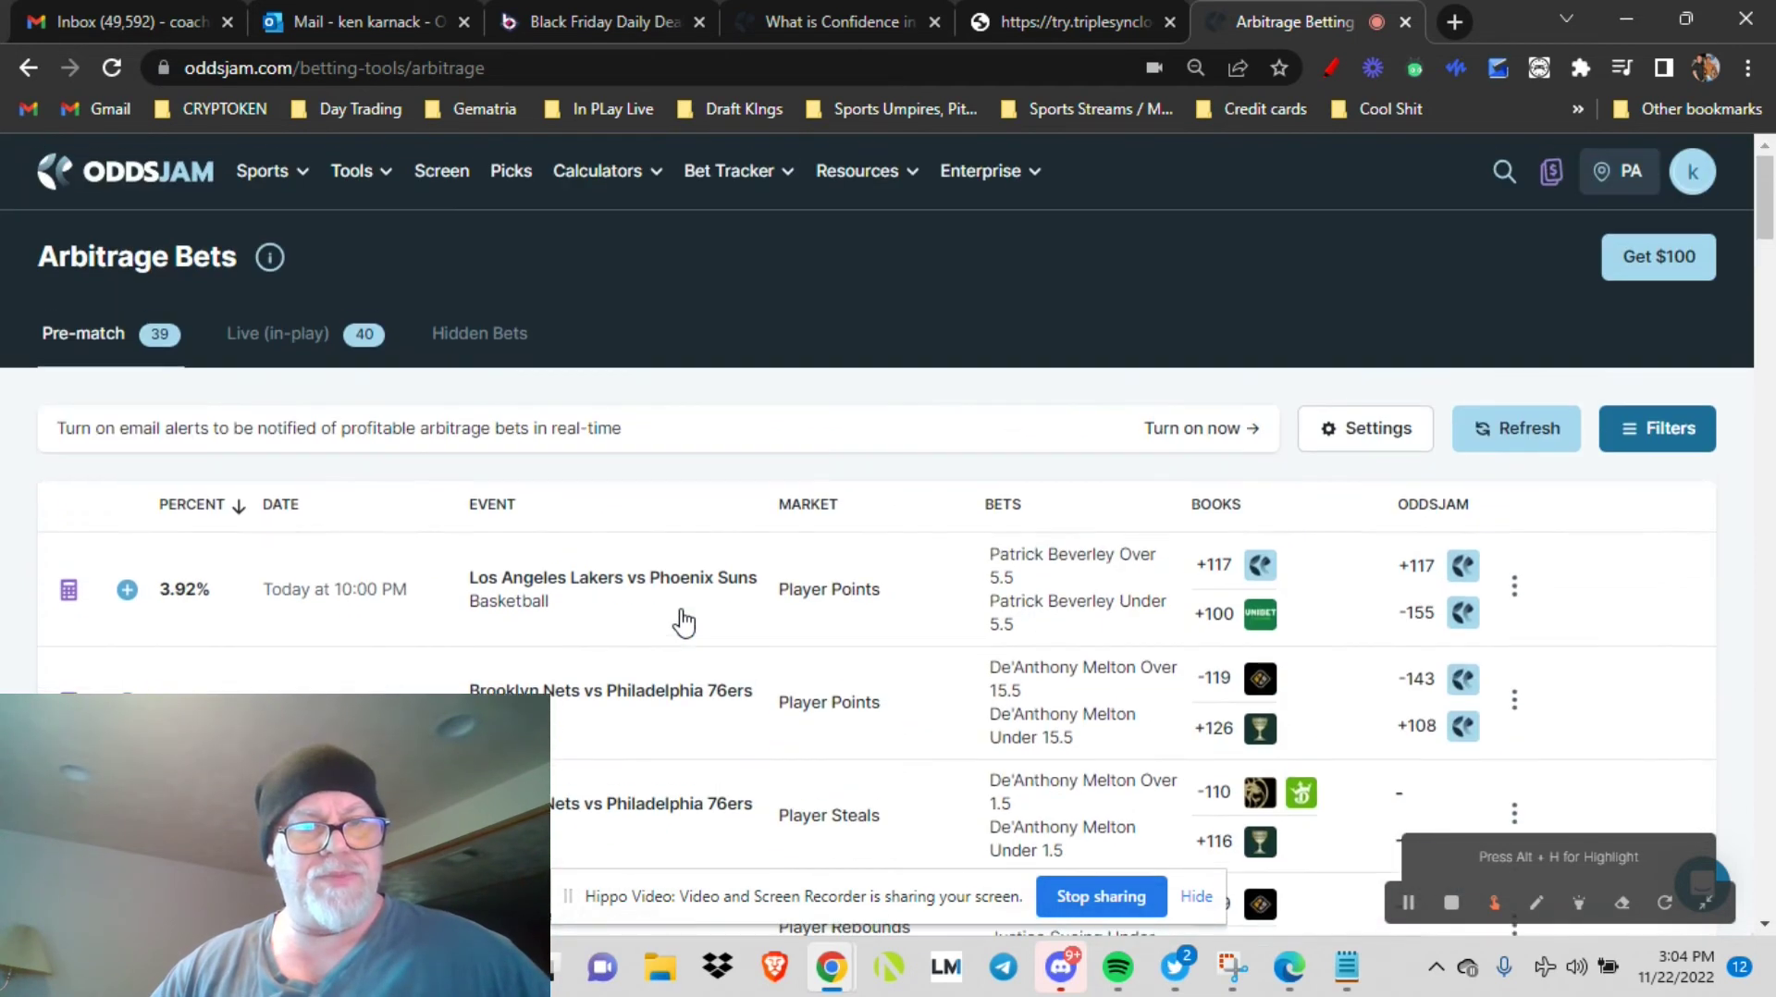
{"action": "left_click", "coordinate": [357, 176]}
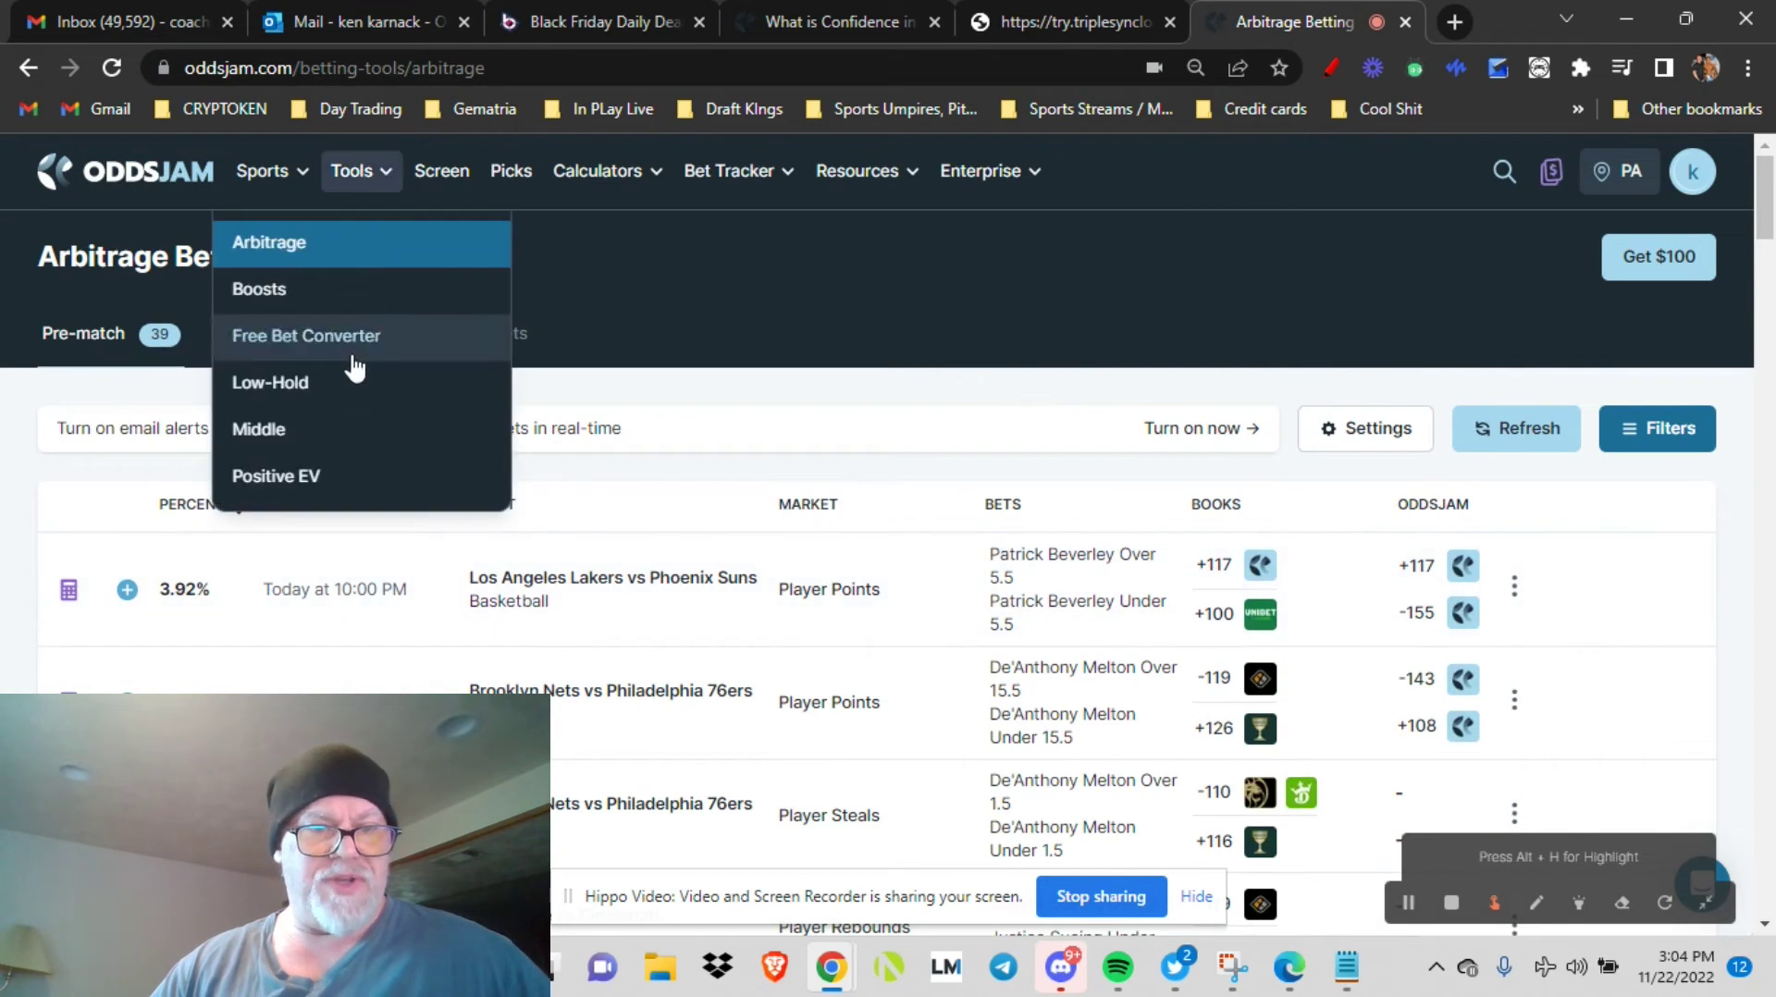
{"action": "left_click", "coordinate": [820, 294]}
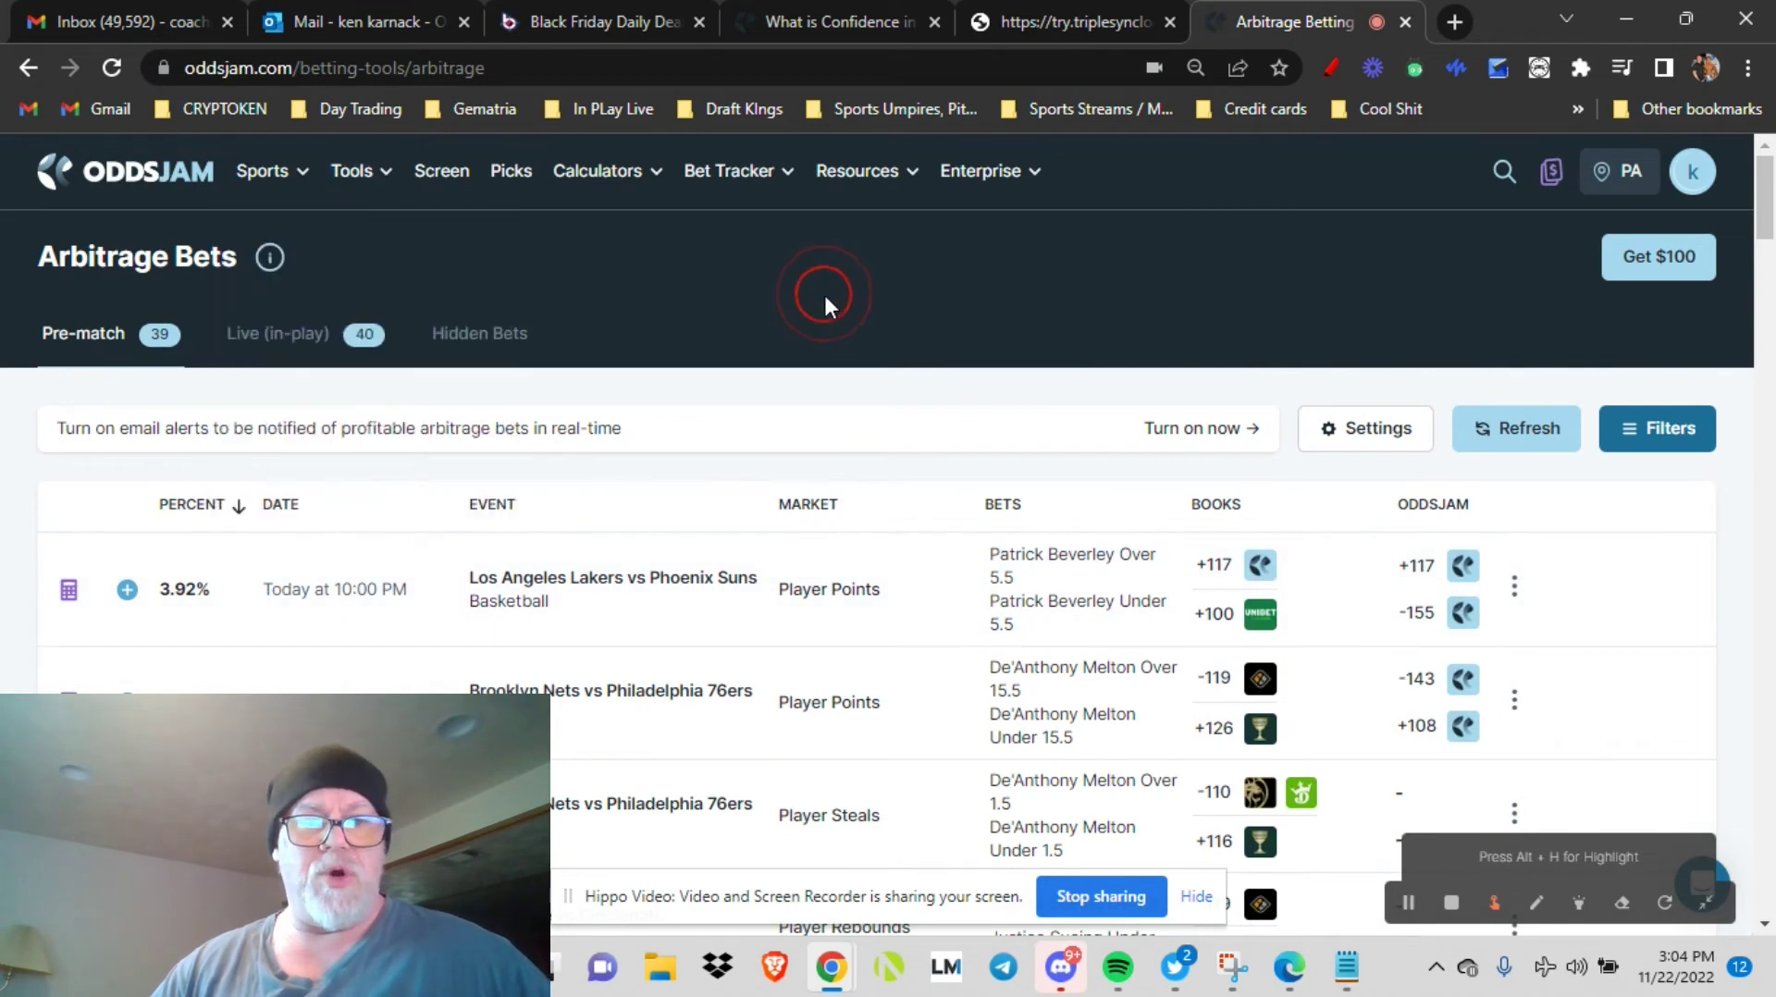
Step: Calculate the Nets vs 76ers Player Rebounds arbitrage with a $50 stake on Nic Claxton Over 6.5
{"action": "scroll", "coordinate": [754, 389], "scroll_direction": "down", "scroll_amount": 2}
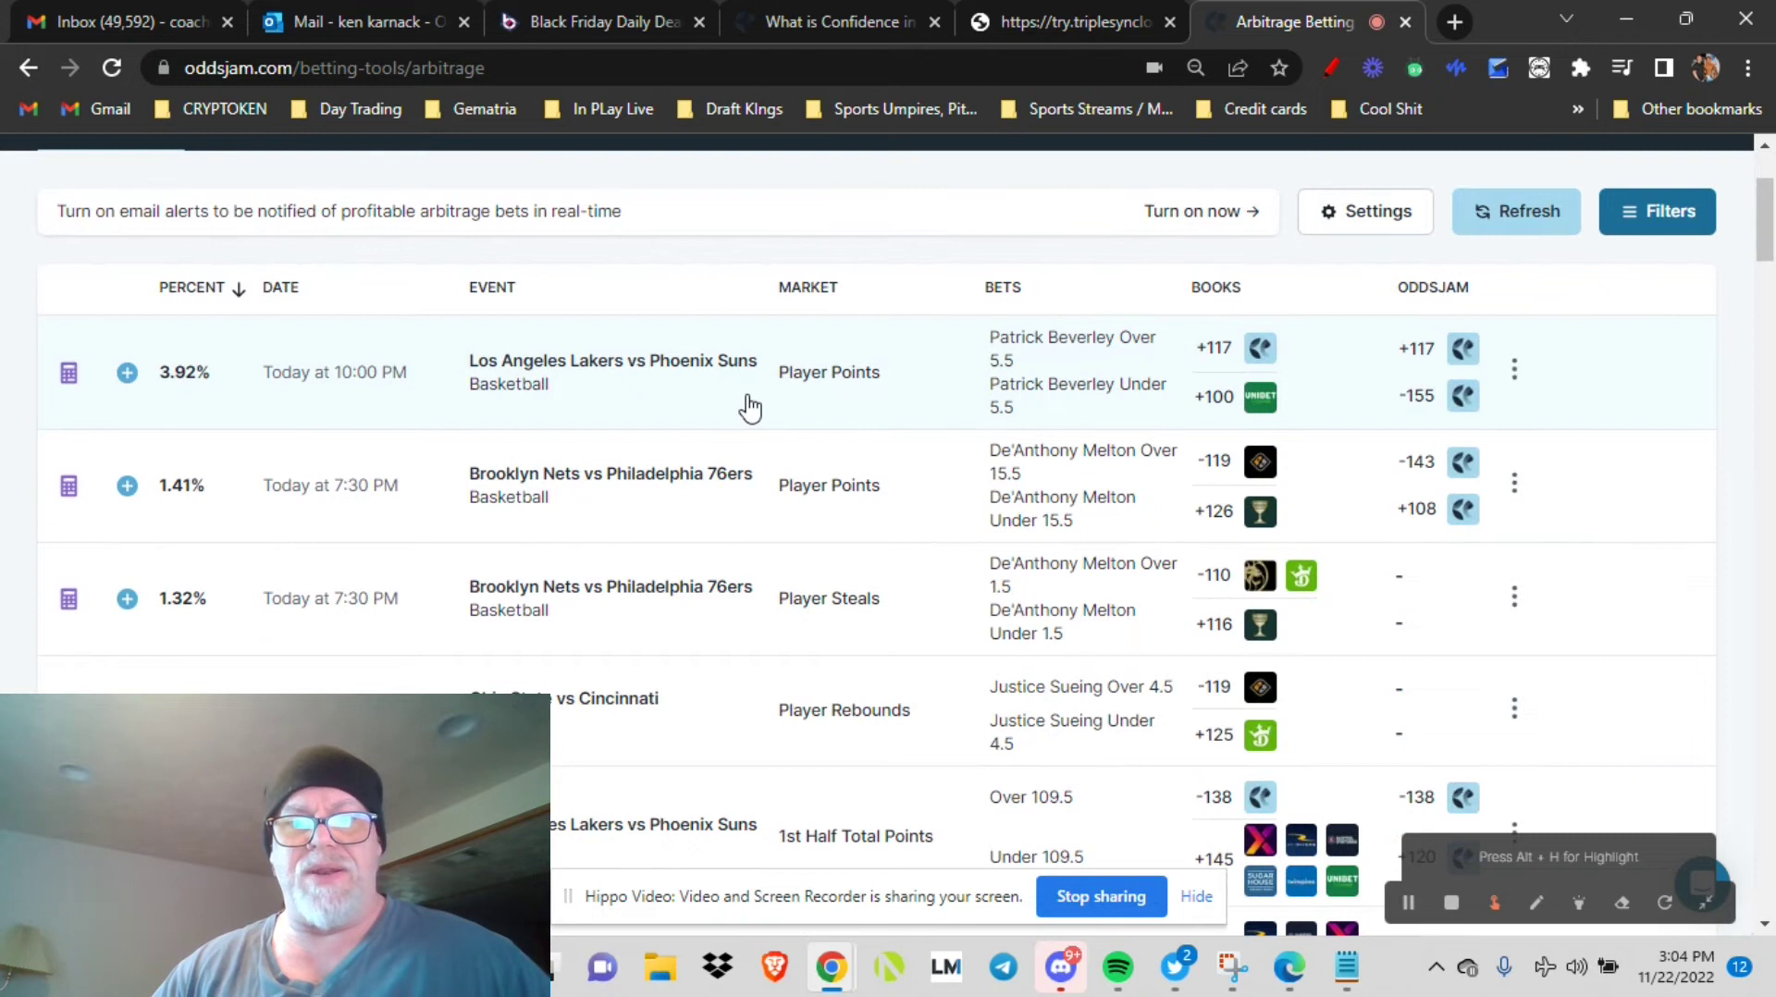
{"action": "scroll", "coordinate": [749, 407], "scroll_direction": "down", "scroll_amount": 6}
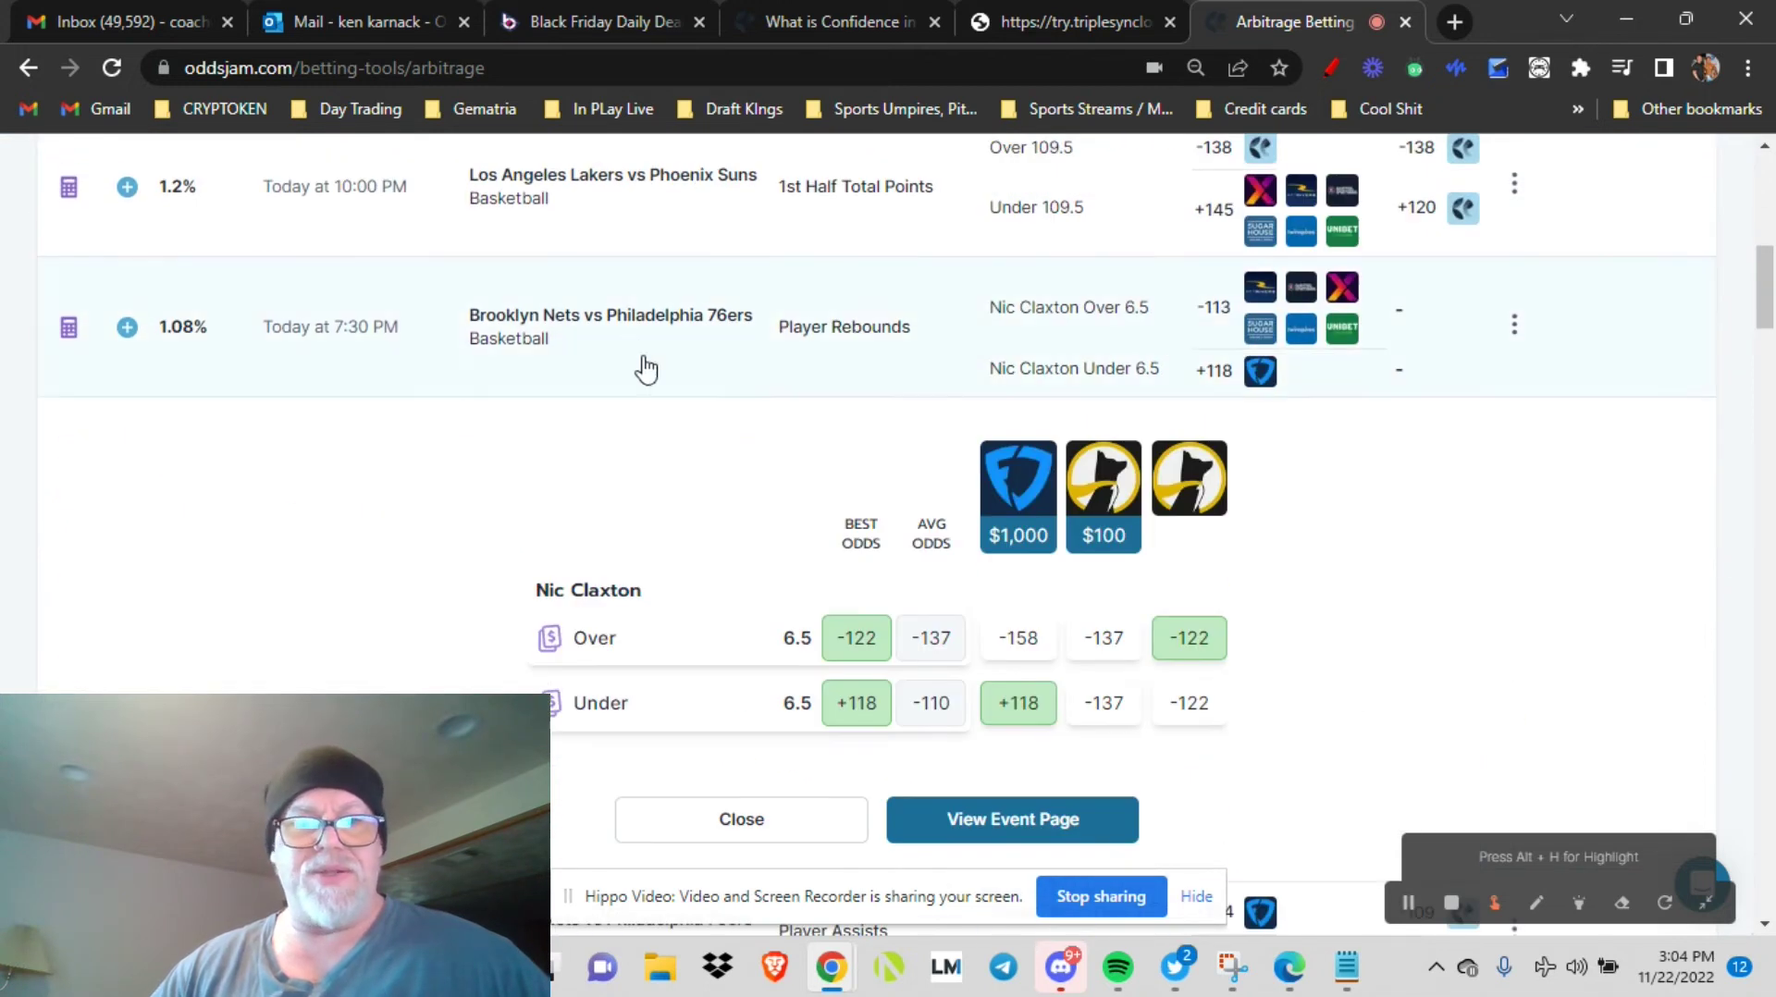
{"action": "left_click", "coordinate": [69, 327]}
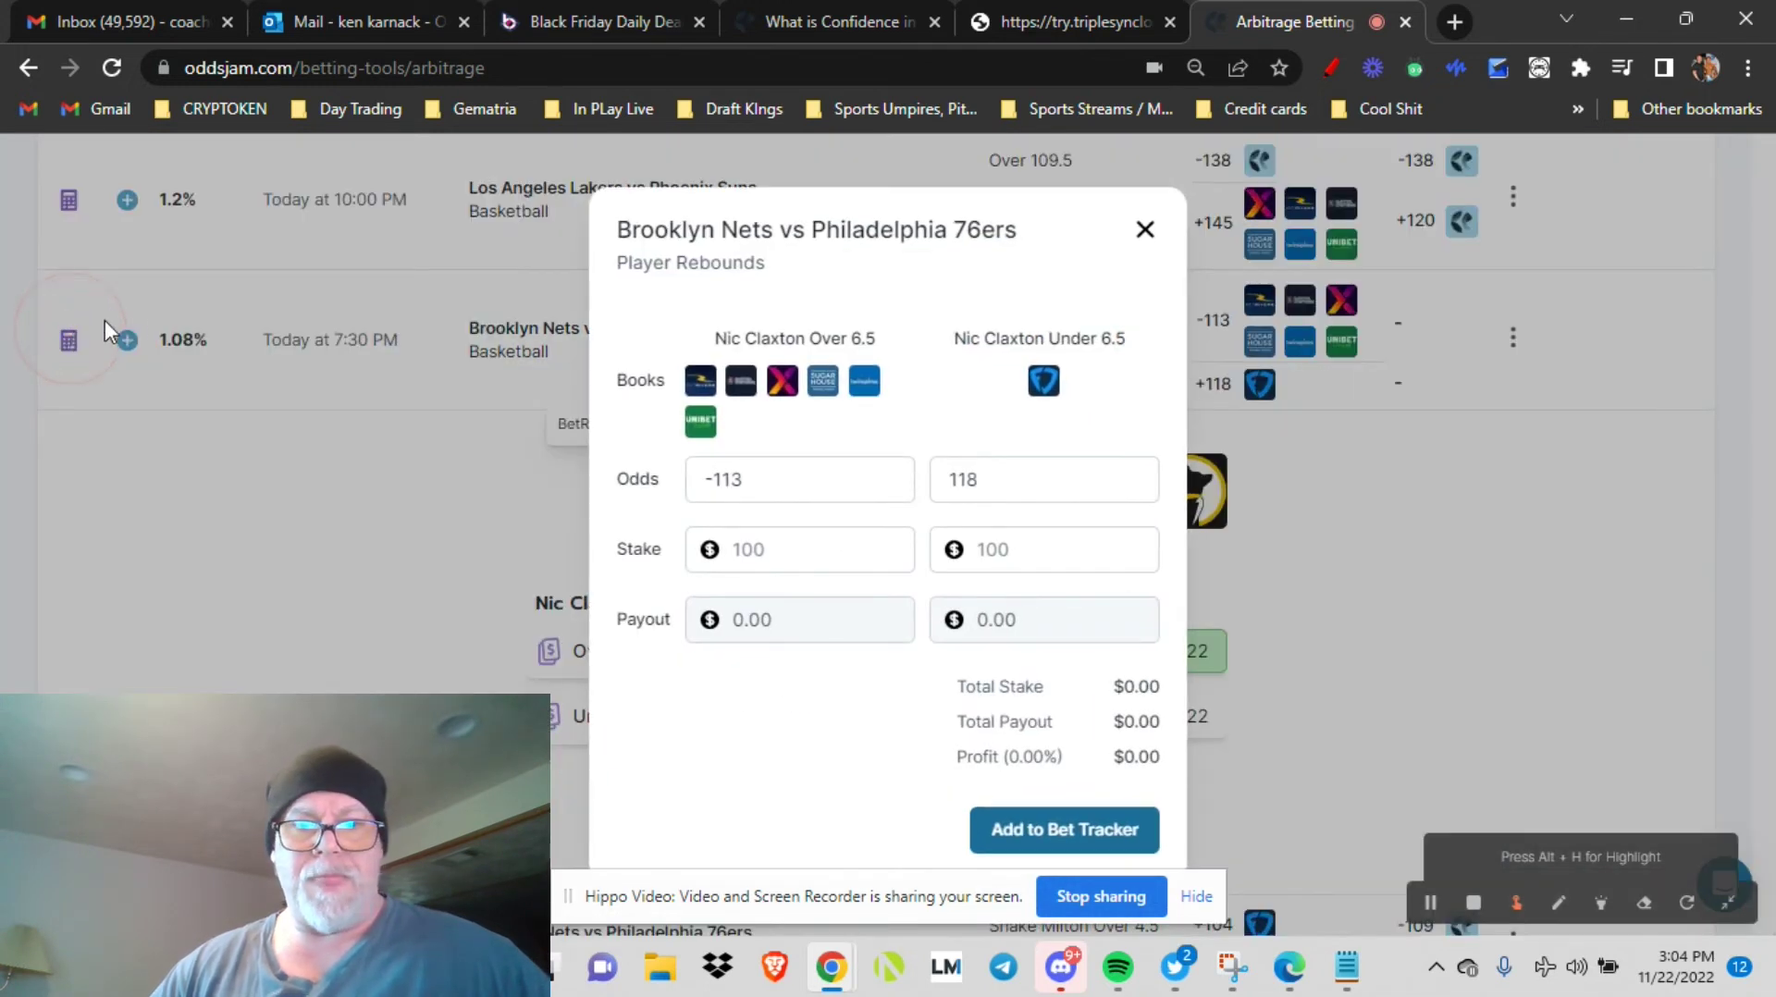
{"action": "left_click", "coordinate": [775, 548]}
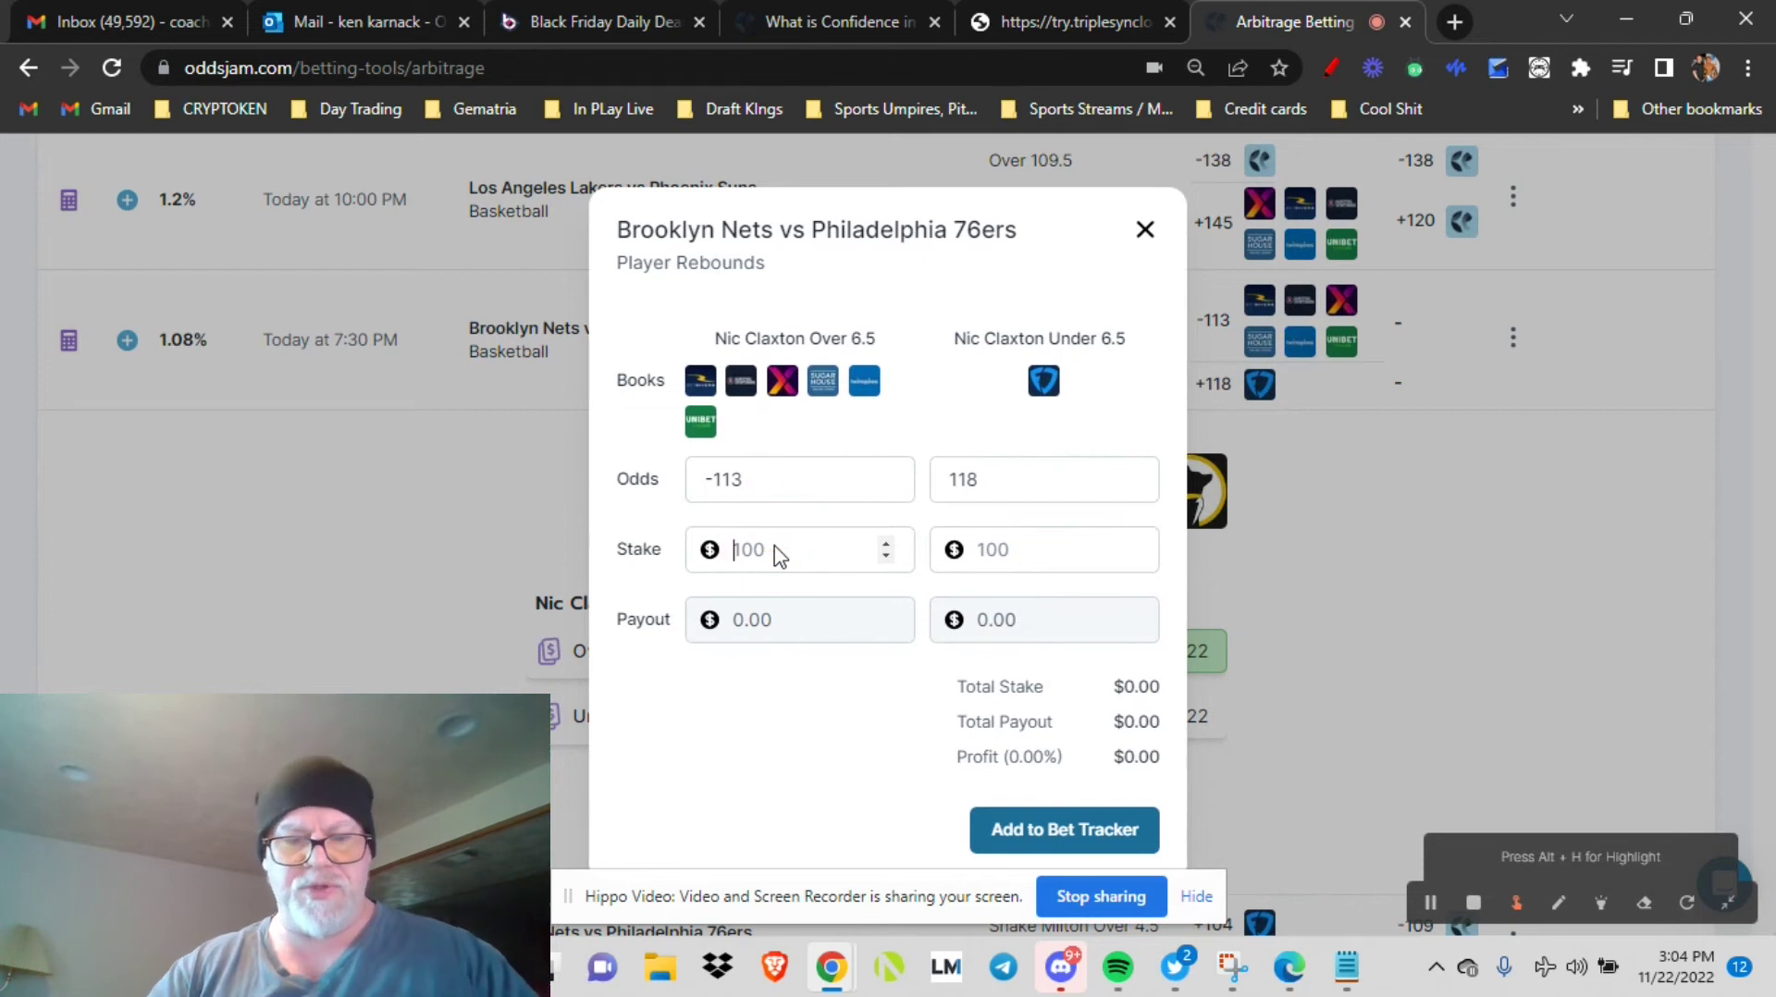
{"action": "type", "text": "50"}
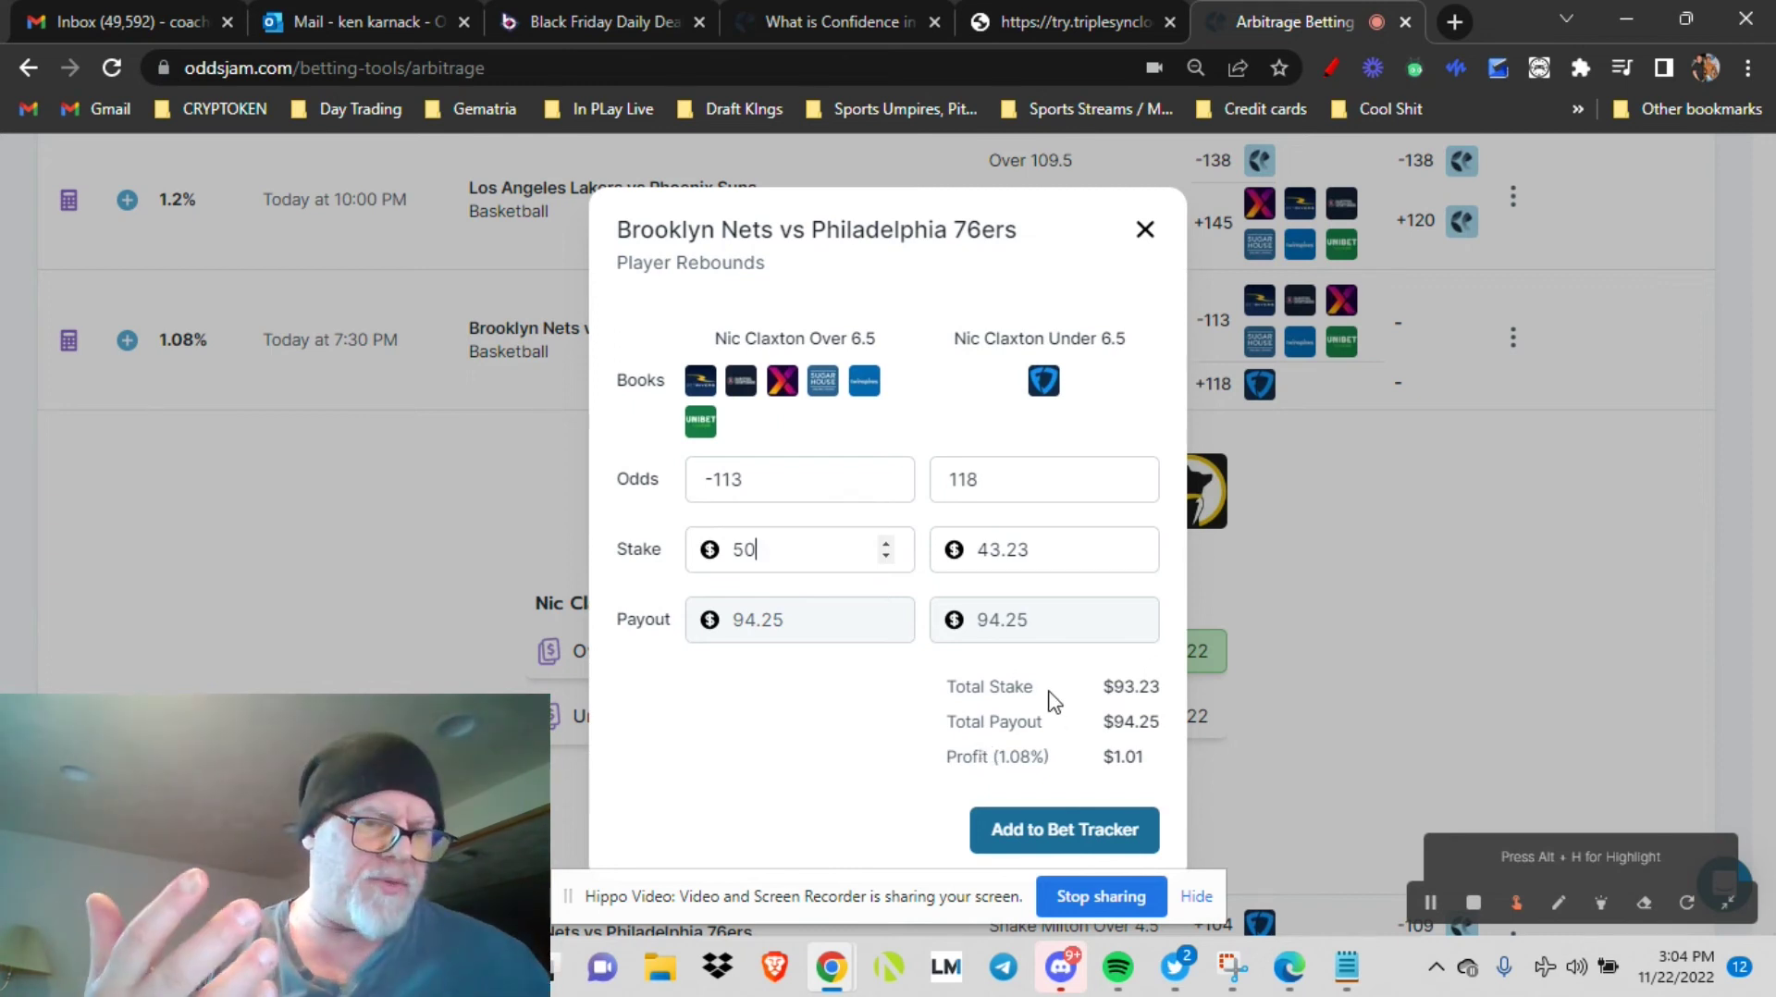
Step: Recalculate the Nic Claxton arbitrage with a $5 stake on Over 6.5, and again with $25
{"action": "key", "text": "BackSpace"}
{"action": "key", "text": "BackSpace"}
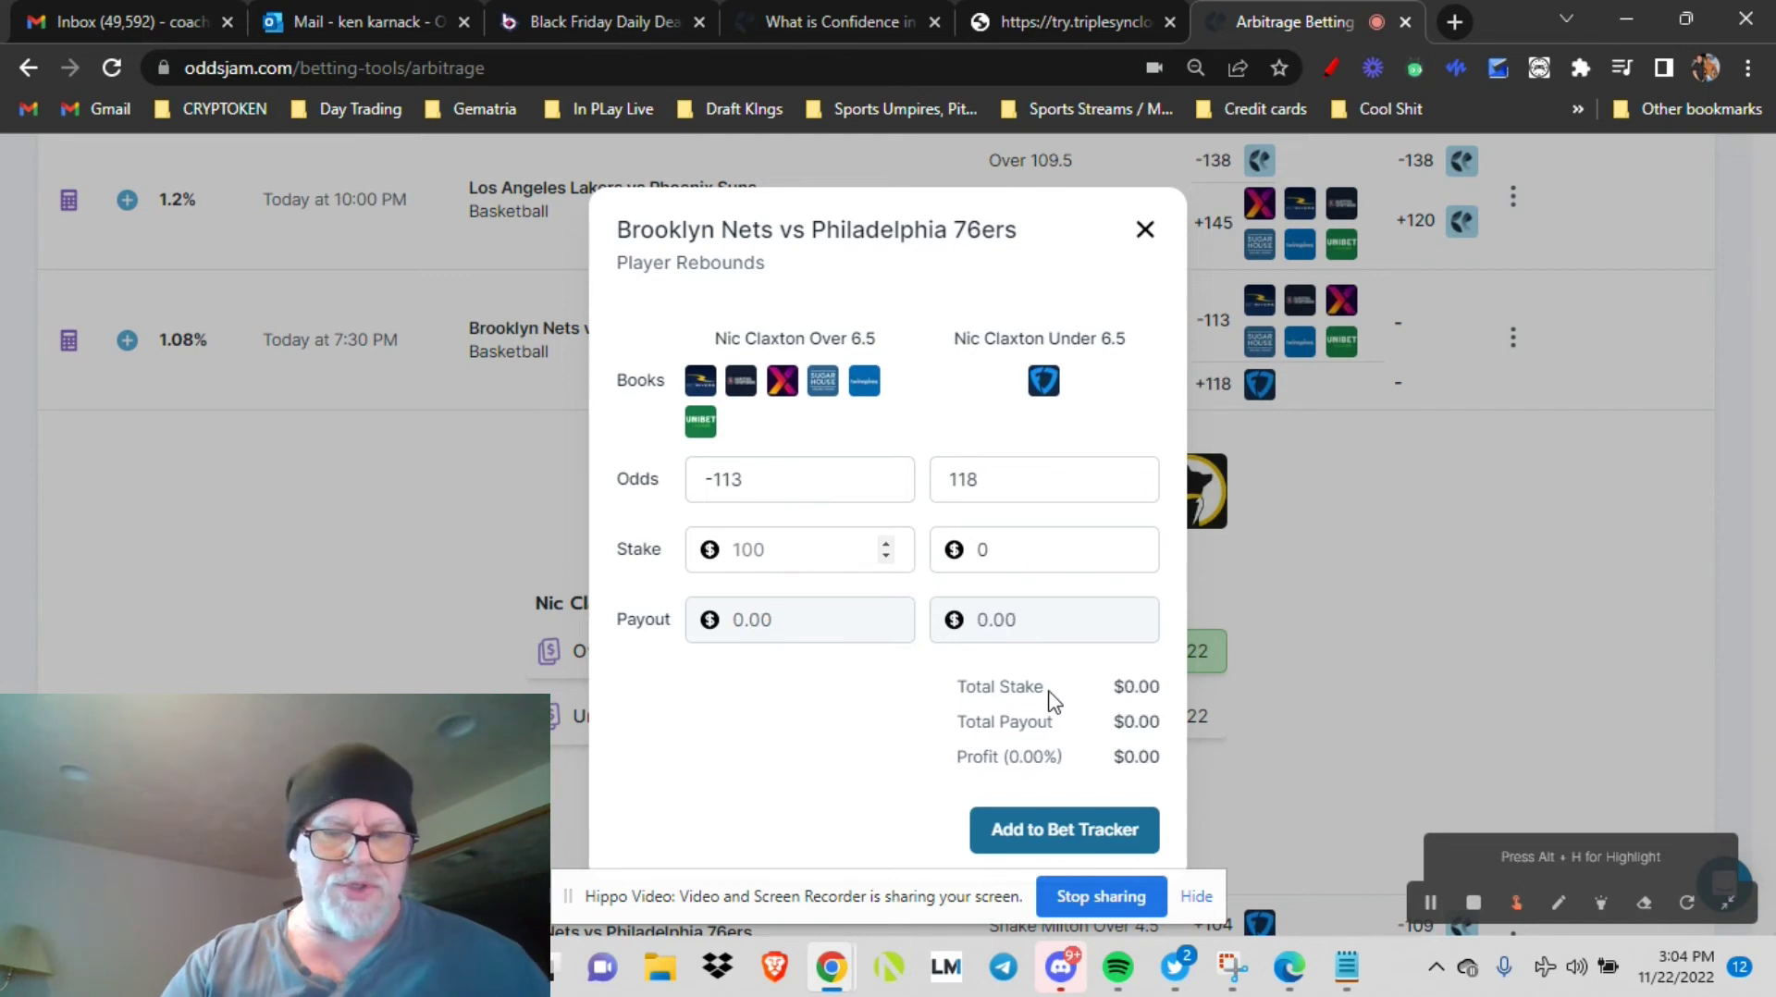
{"action": "type", "text": "5"}
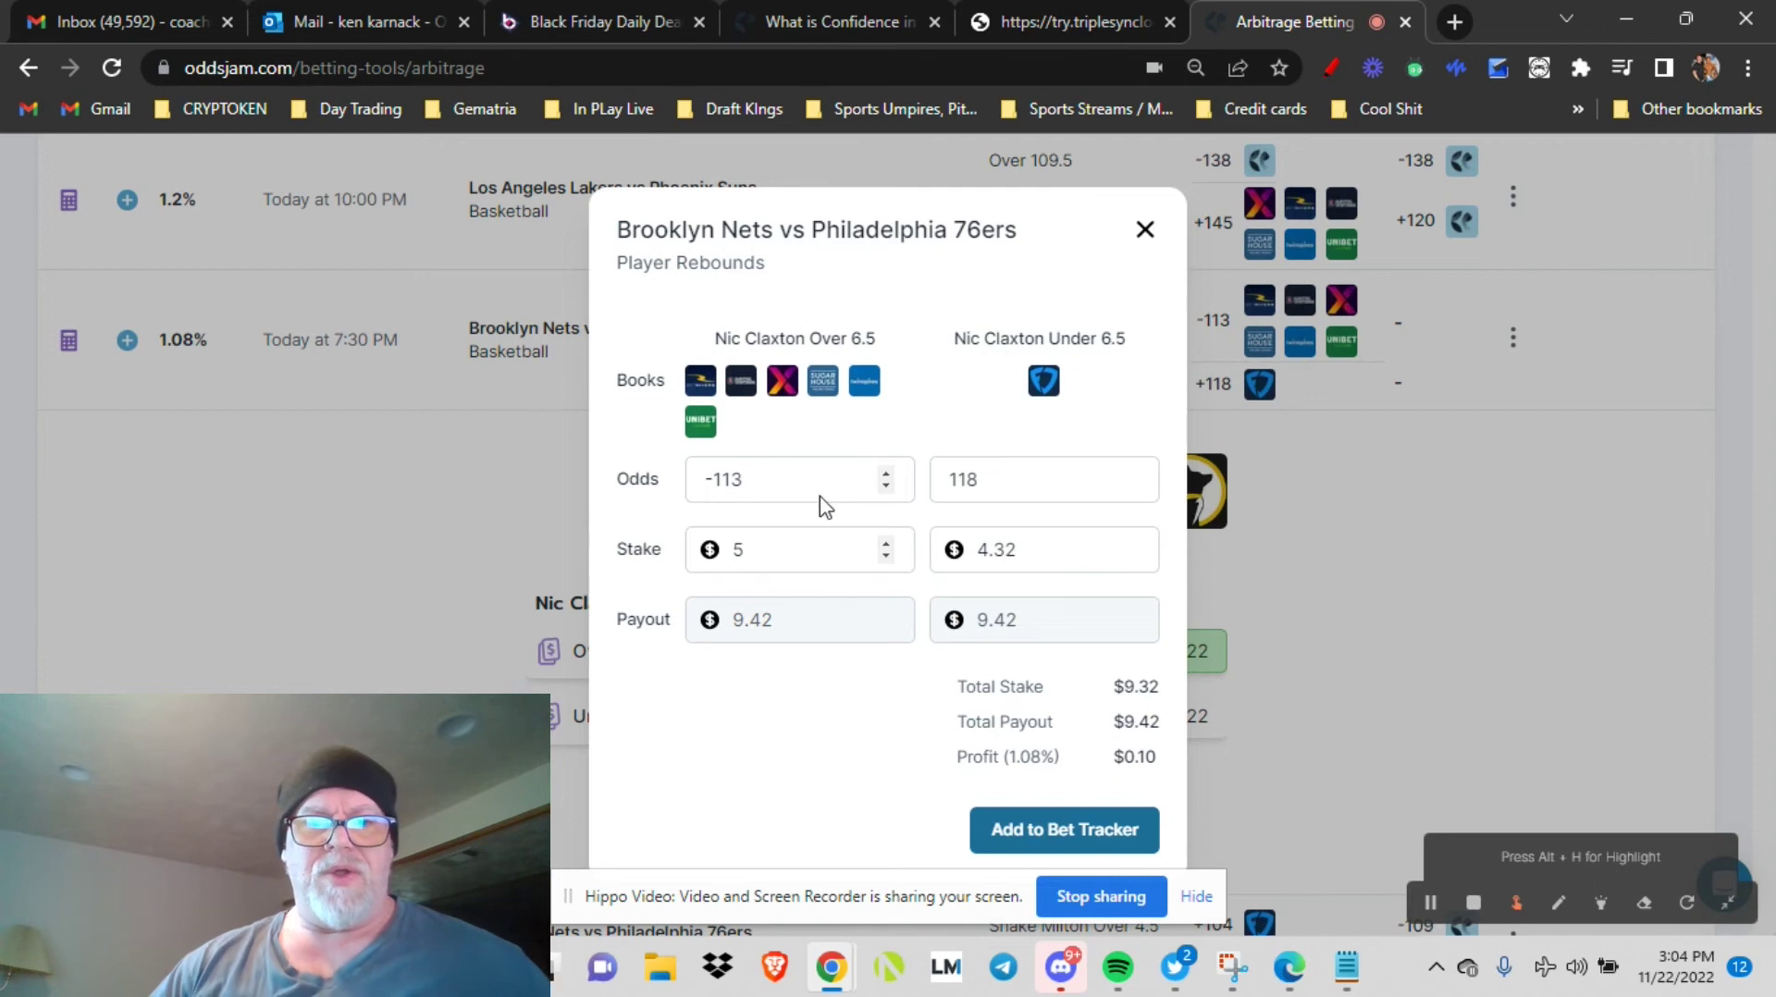
{"action": "double_click", "coordinate": [730, 553]}
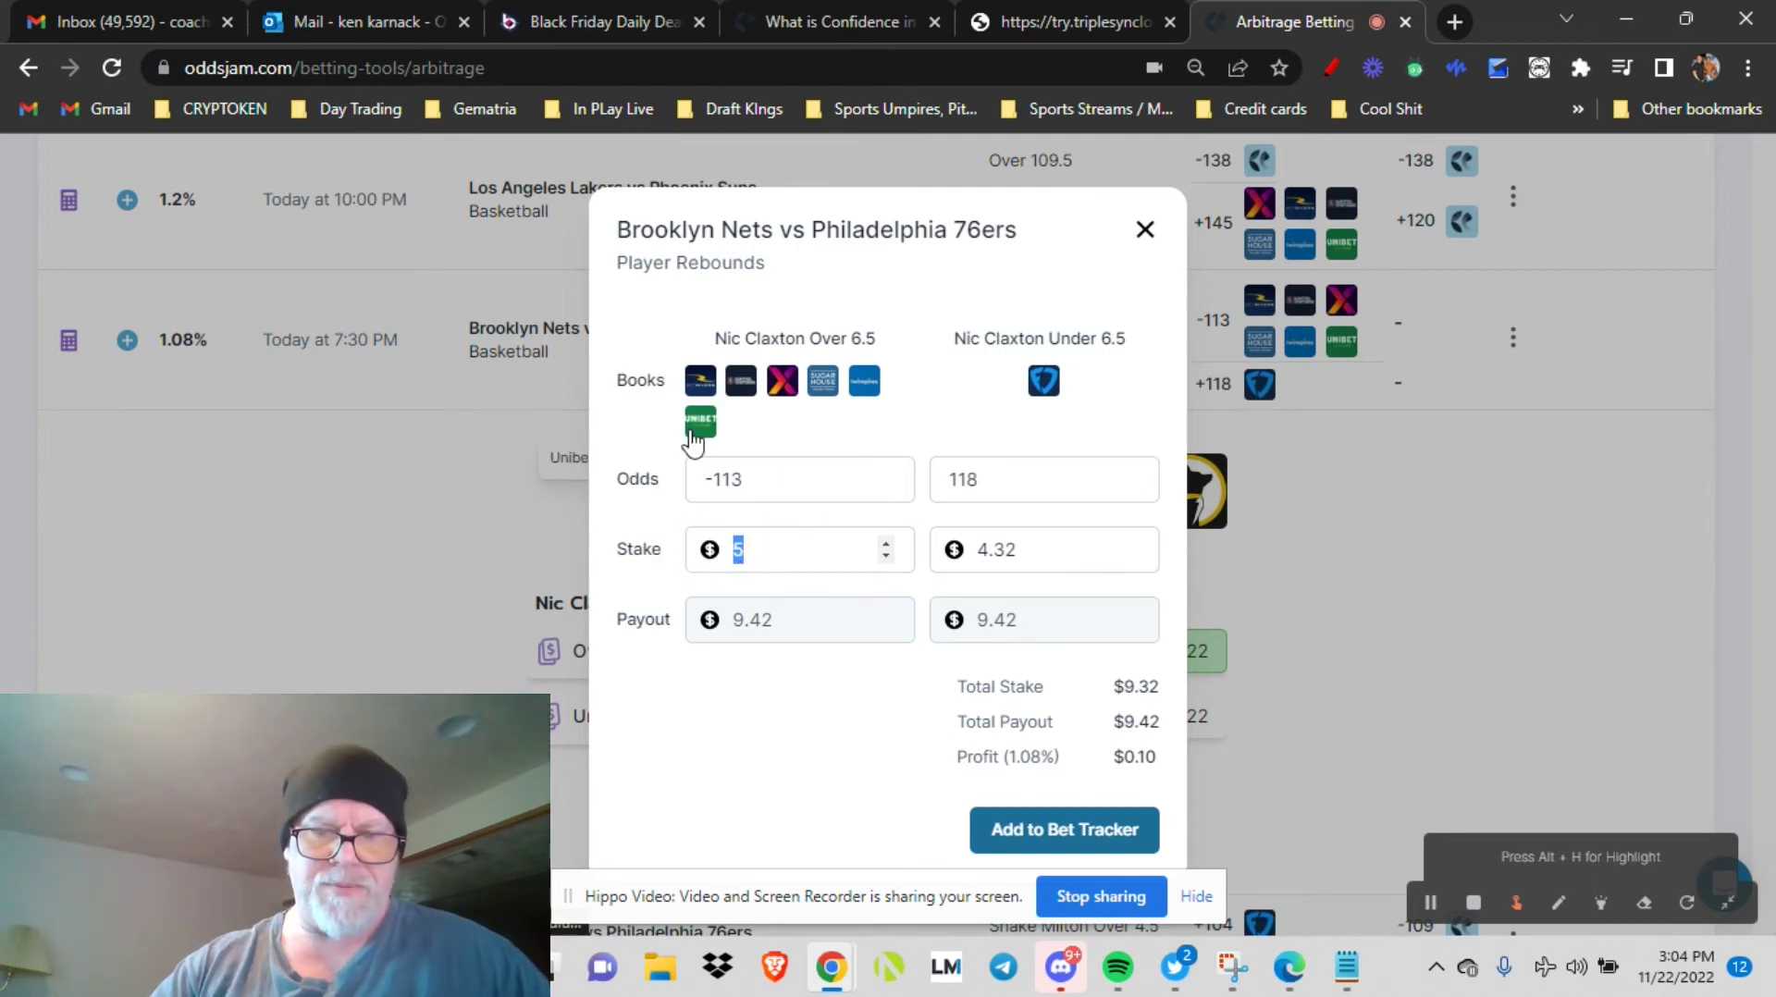
{"action": "key", "text": "BackSpace"}
{"action": "type", "text": "25"}
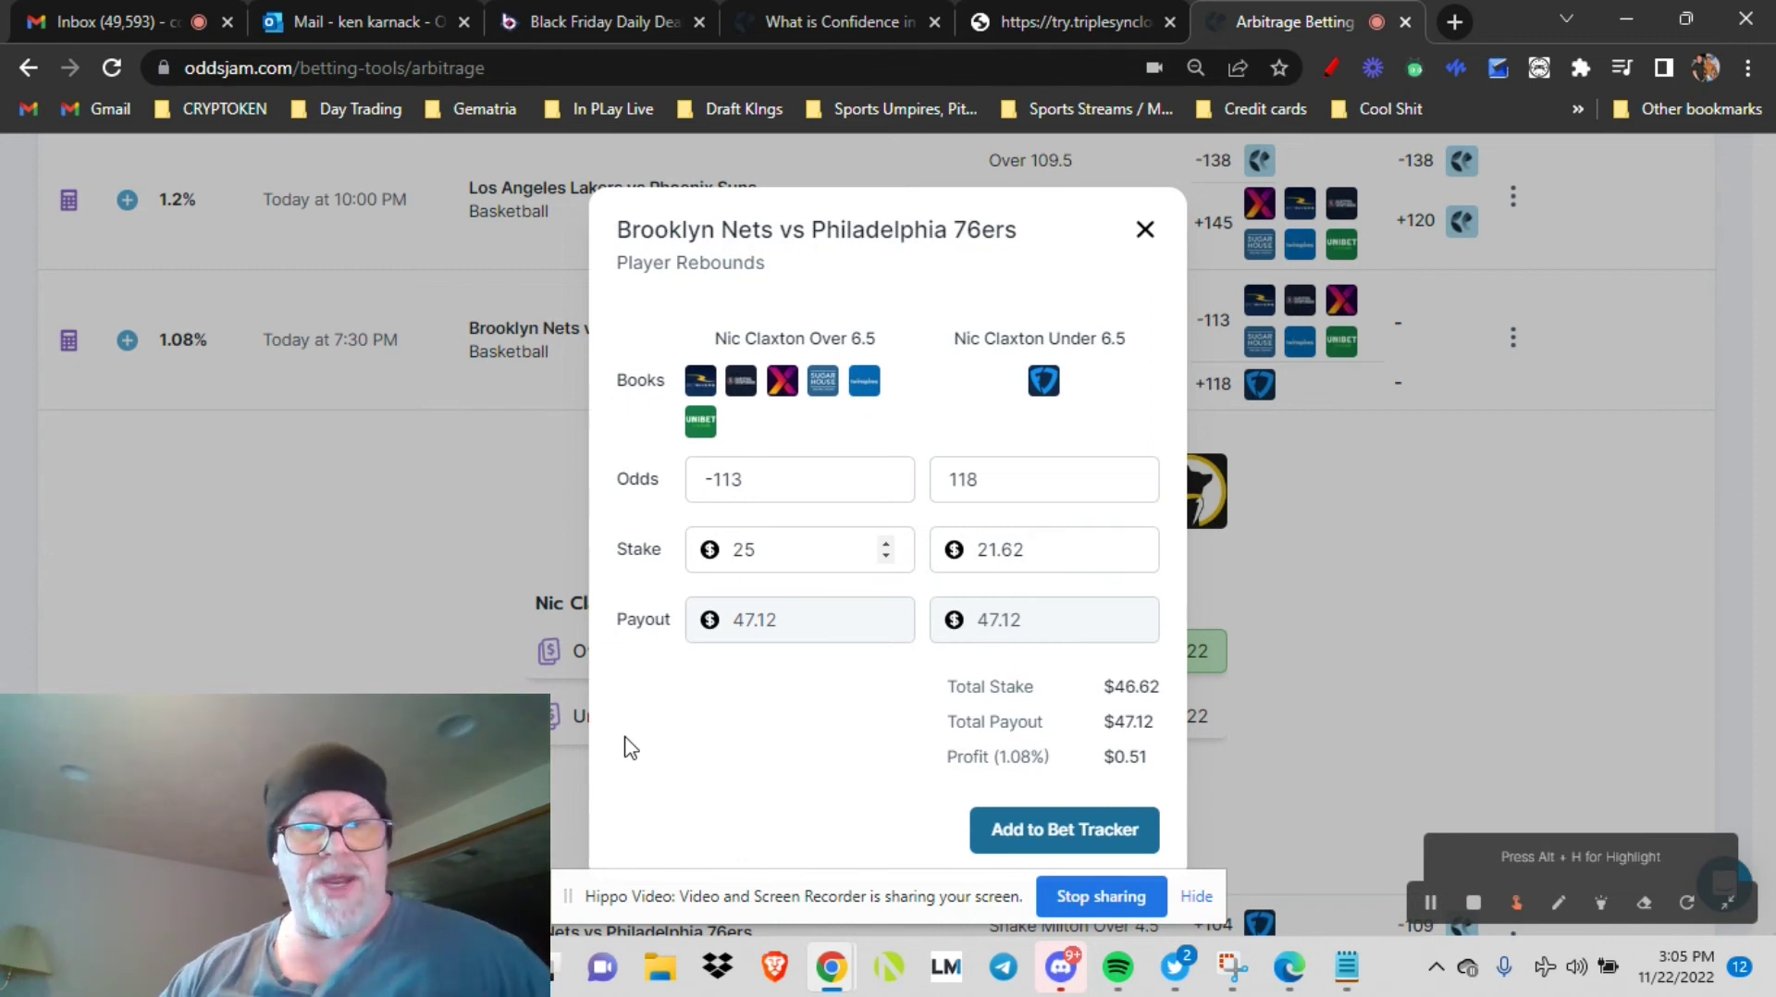
Step: Recalculate the Nic Claxton arbitrage with a $100 stake on Over 6.5, and close the calculator
{"action": "double_click", "coordinate": [743, 551]}
{"action": "key", "text": "BackSpace"}
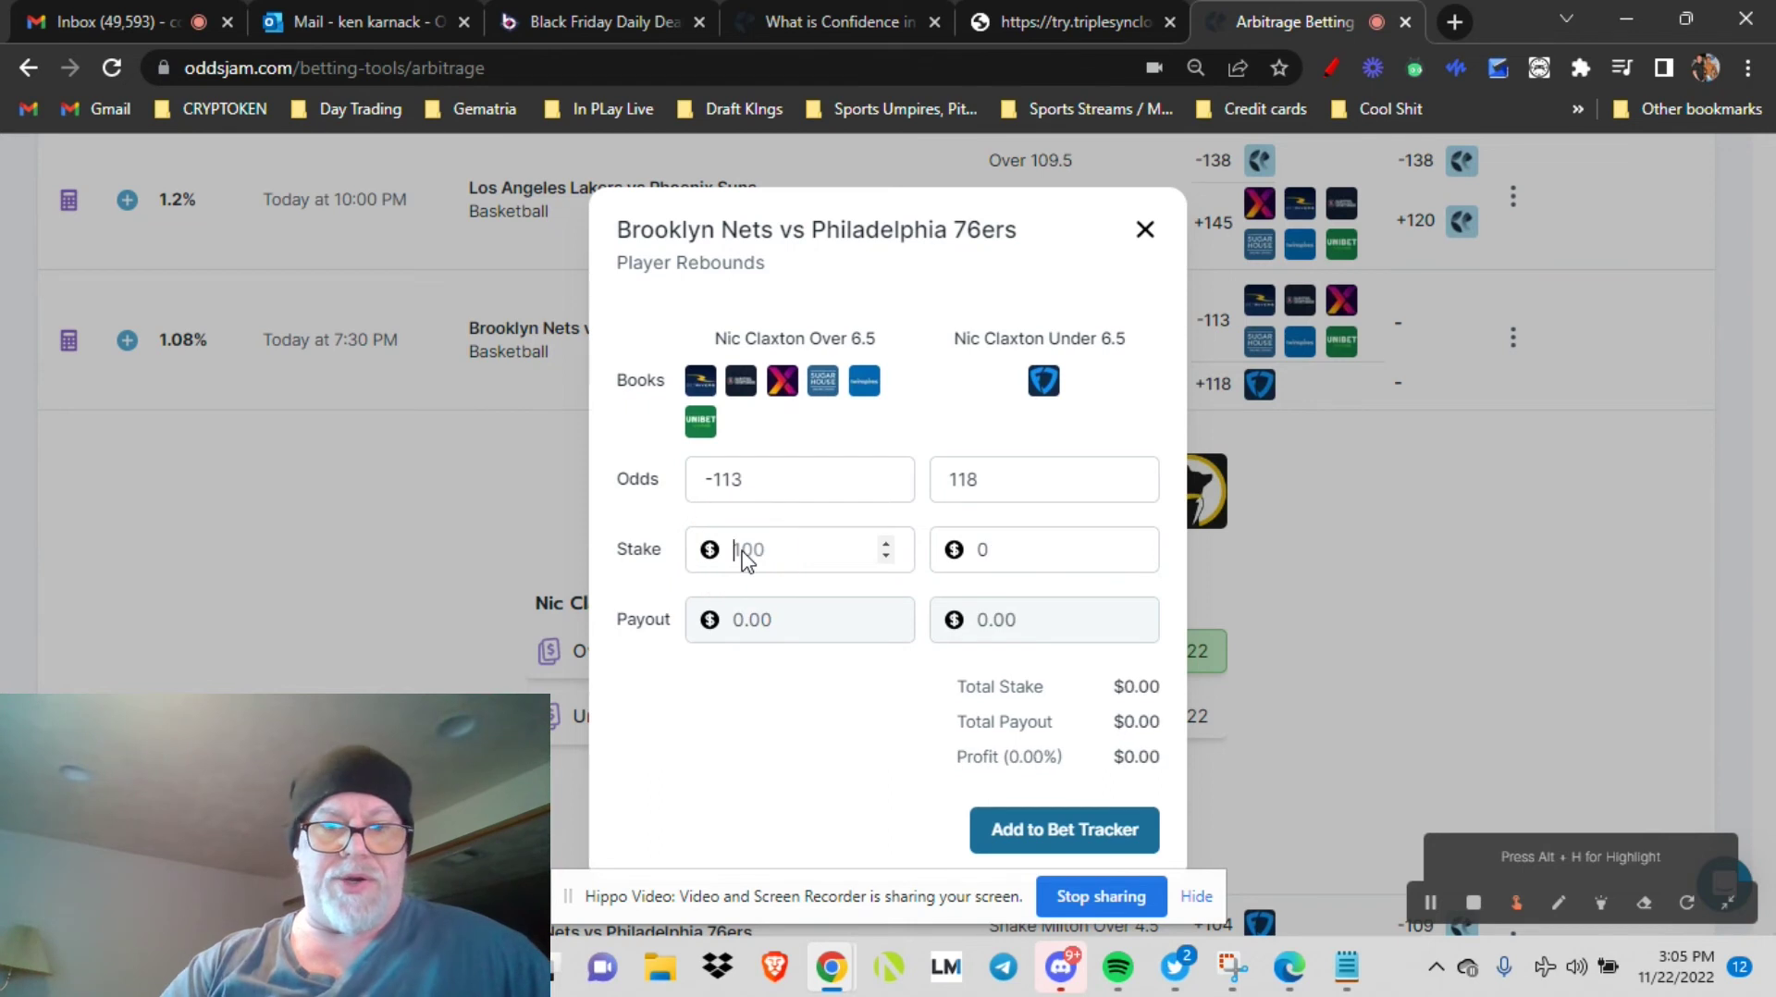
{"action": "type", "text": "100"}
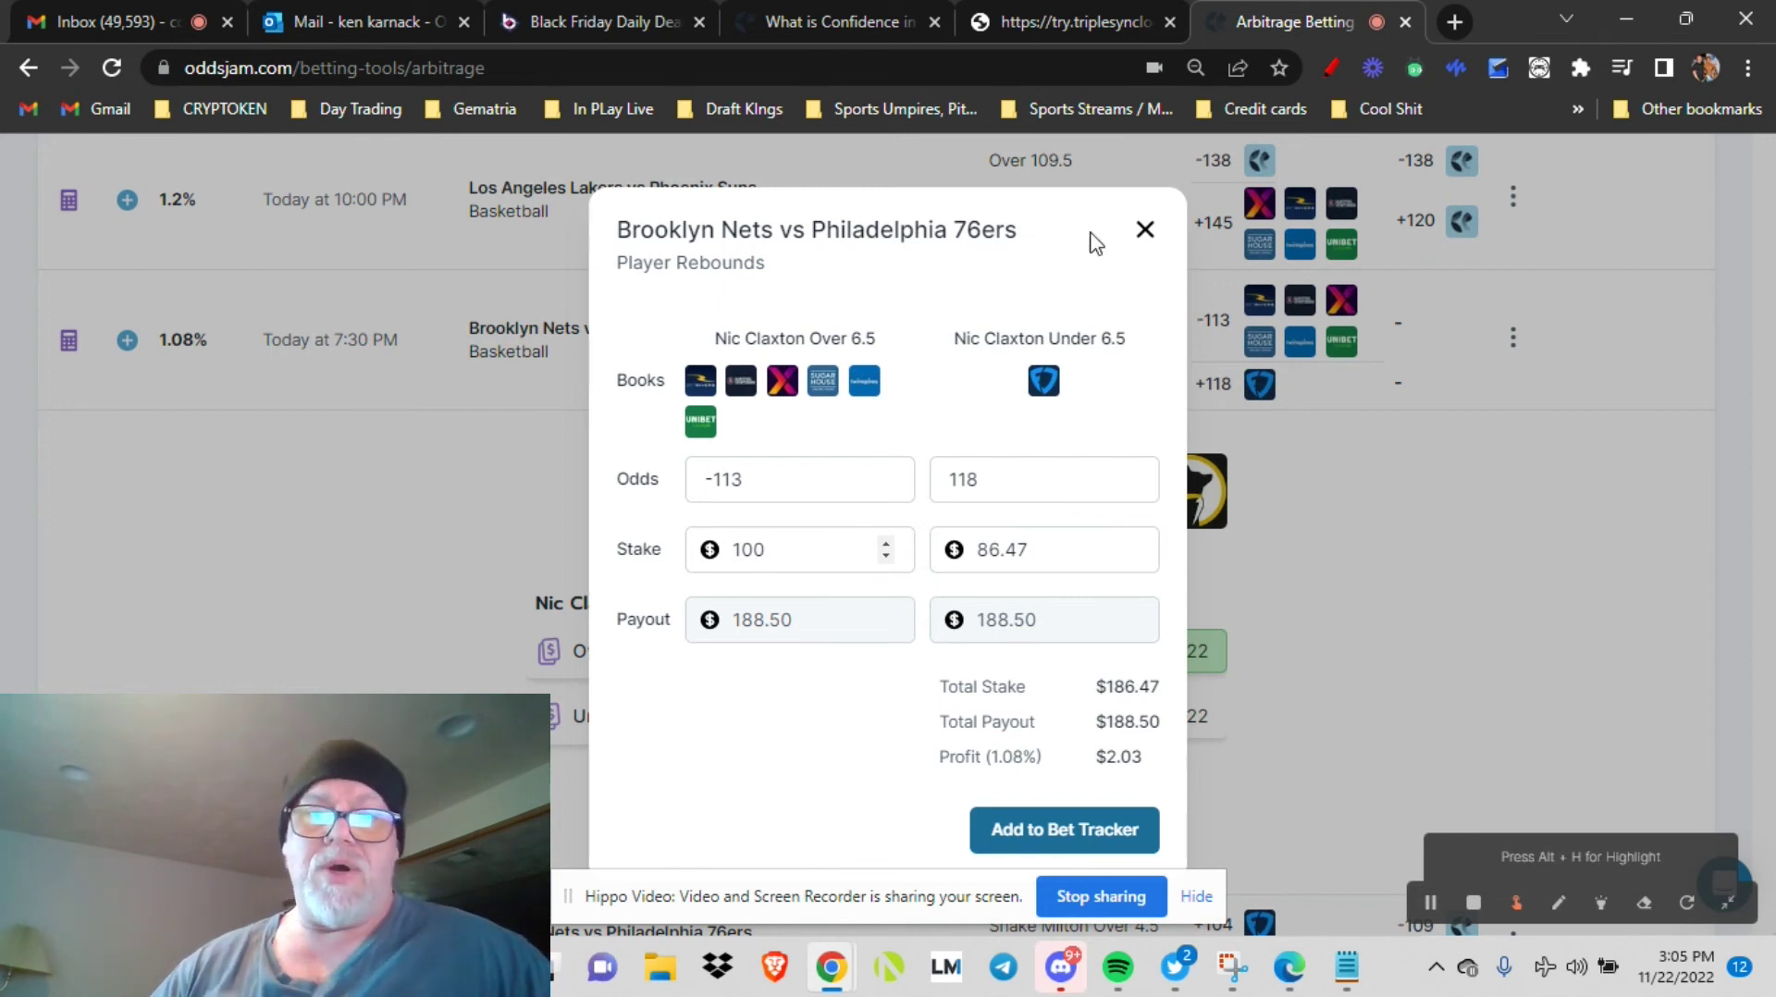
{"action": "left_click", "coordinate": [1143, 232]}
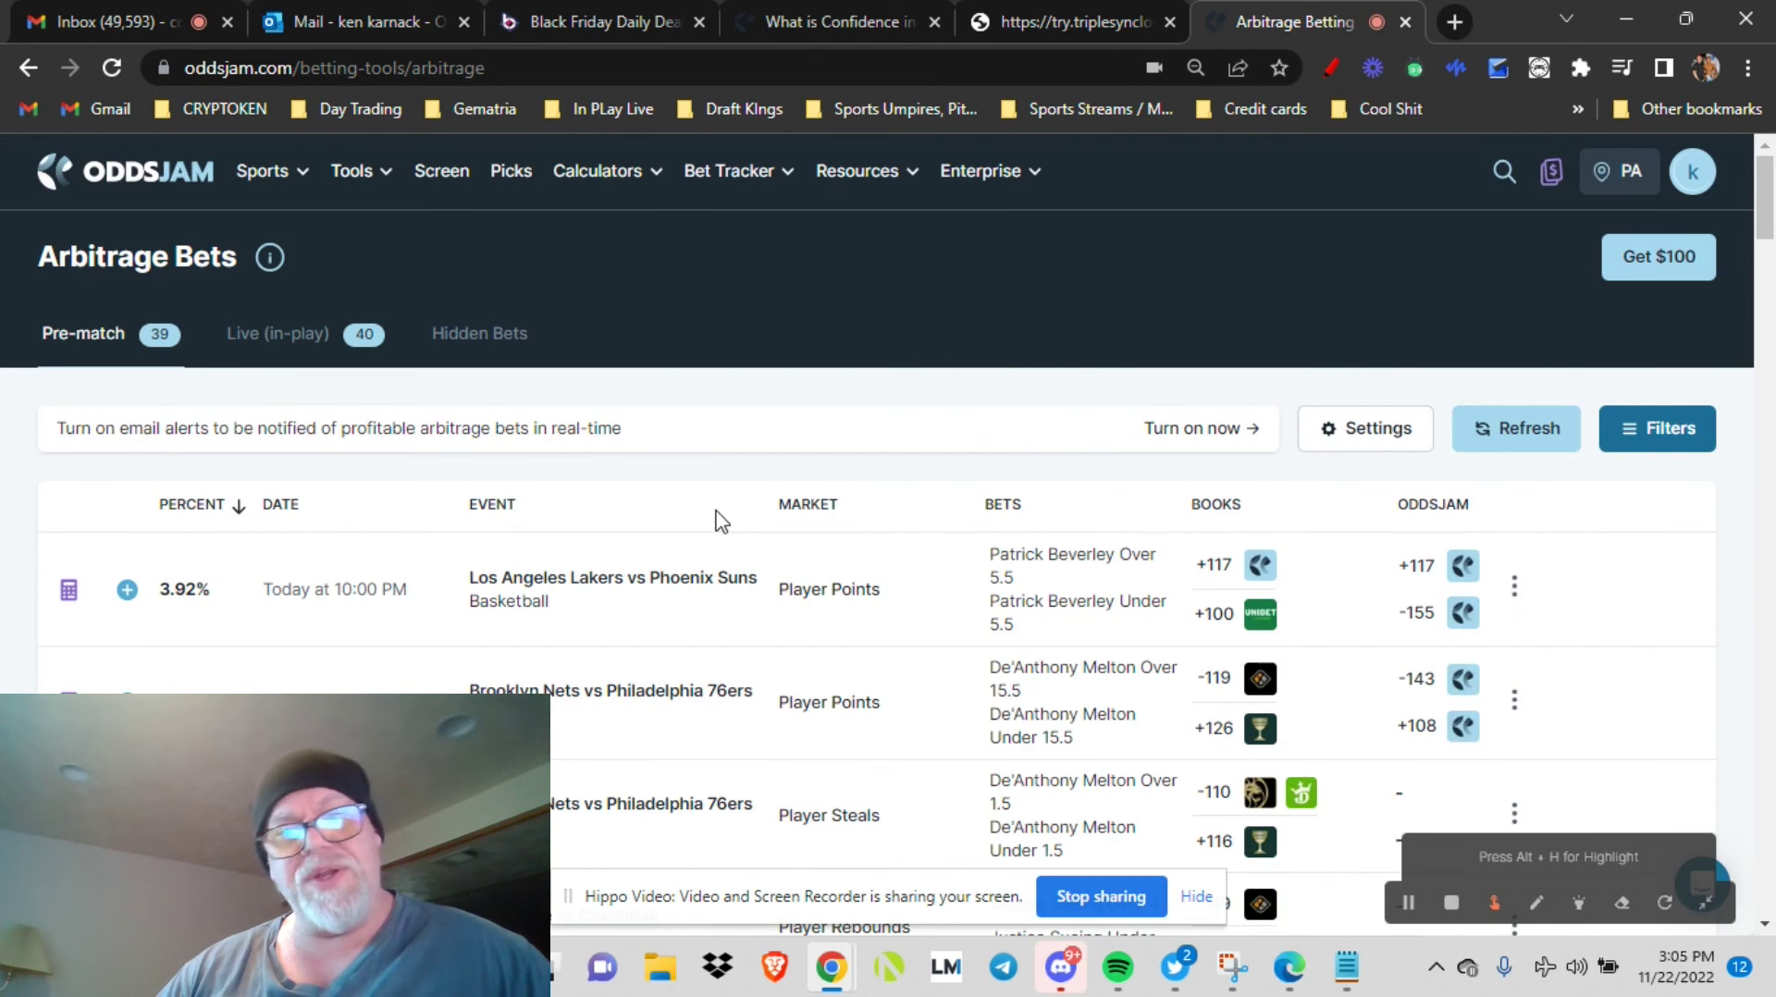
Step: Refresh the arbitrage bets and calculate the Mississippi State vs Ole Miss Moneyline arbitrage with a $100 stake on Ole Miss
{"action": "left_click", "coordinate": [1511, 430]}
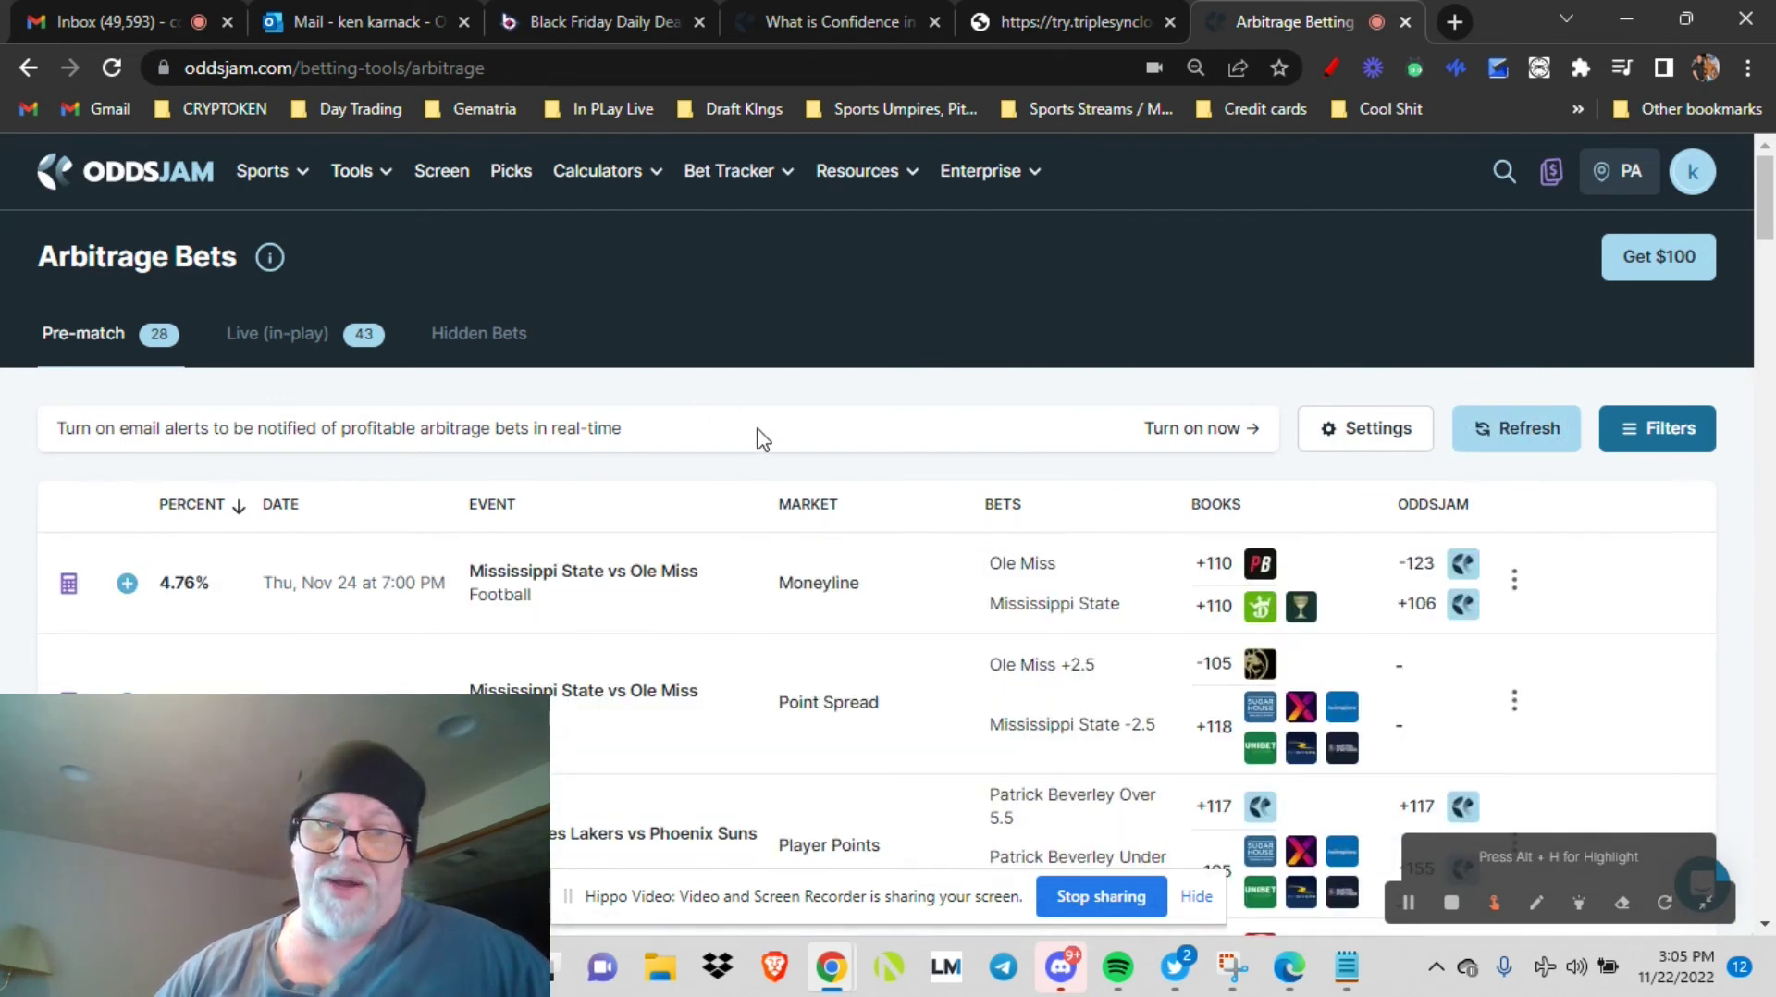
{"action": "left_click", "coordinate": [70, 589]}
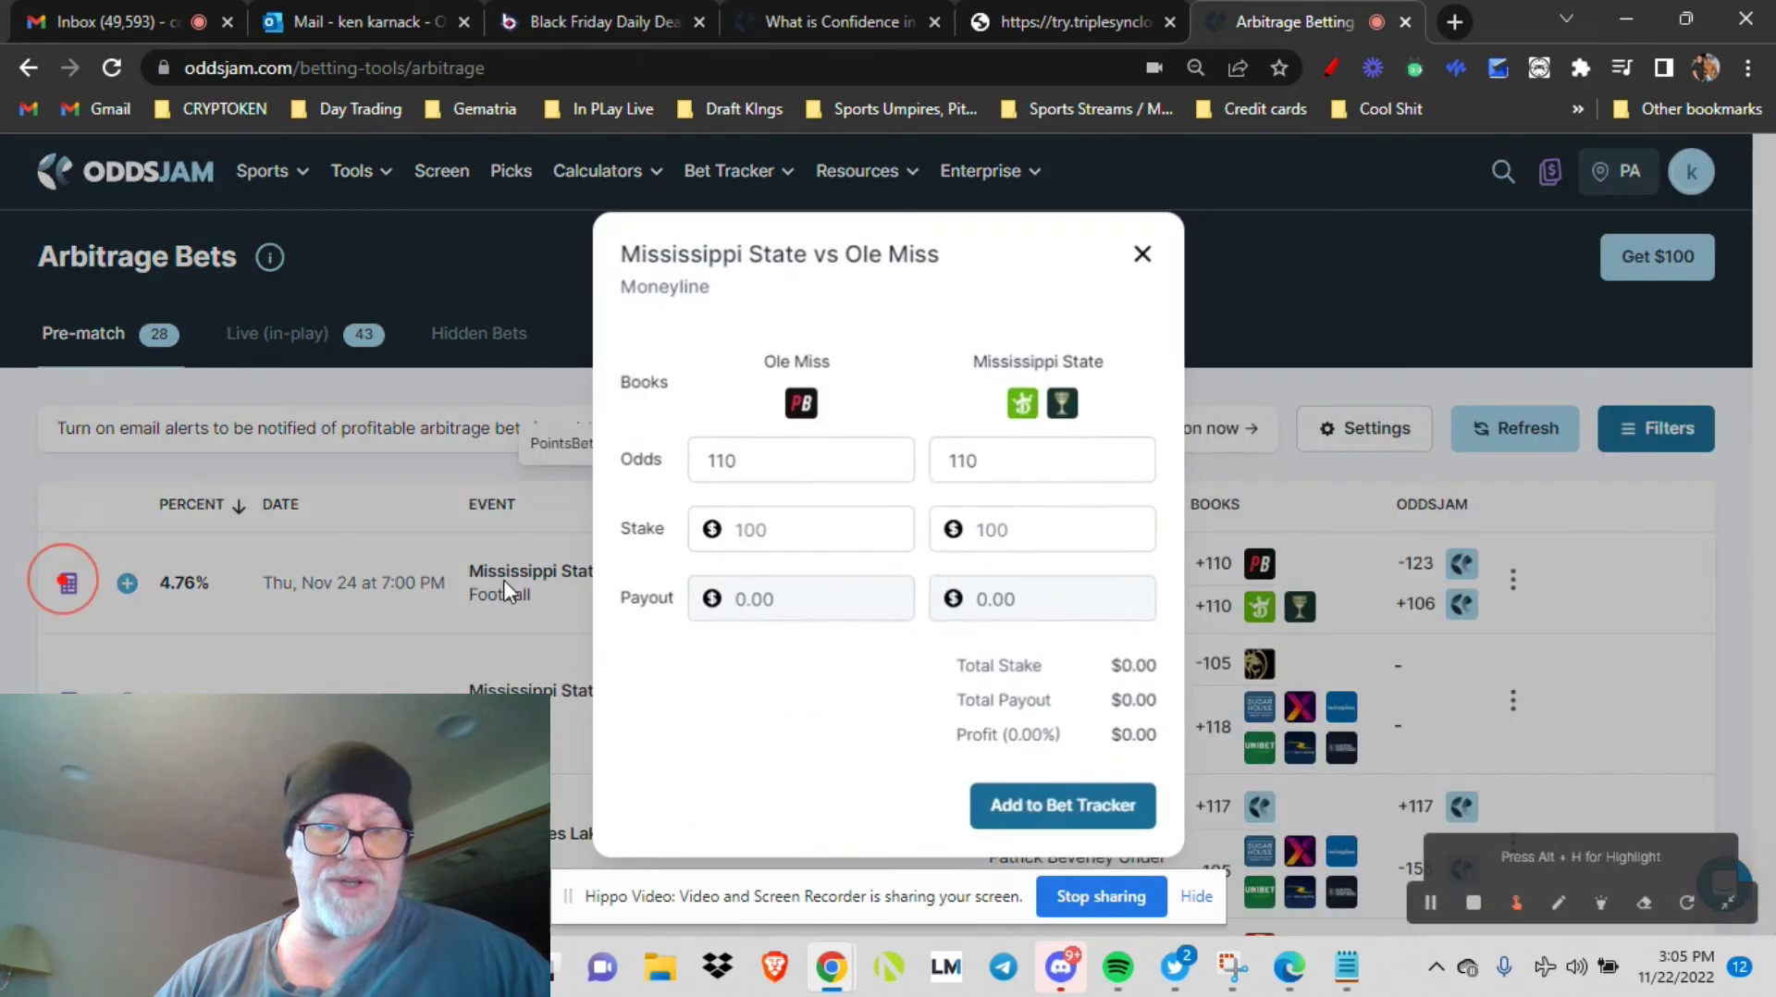
{"action": "left_click", "coordinate": [761, 529]}
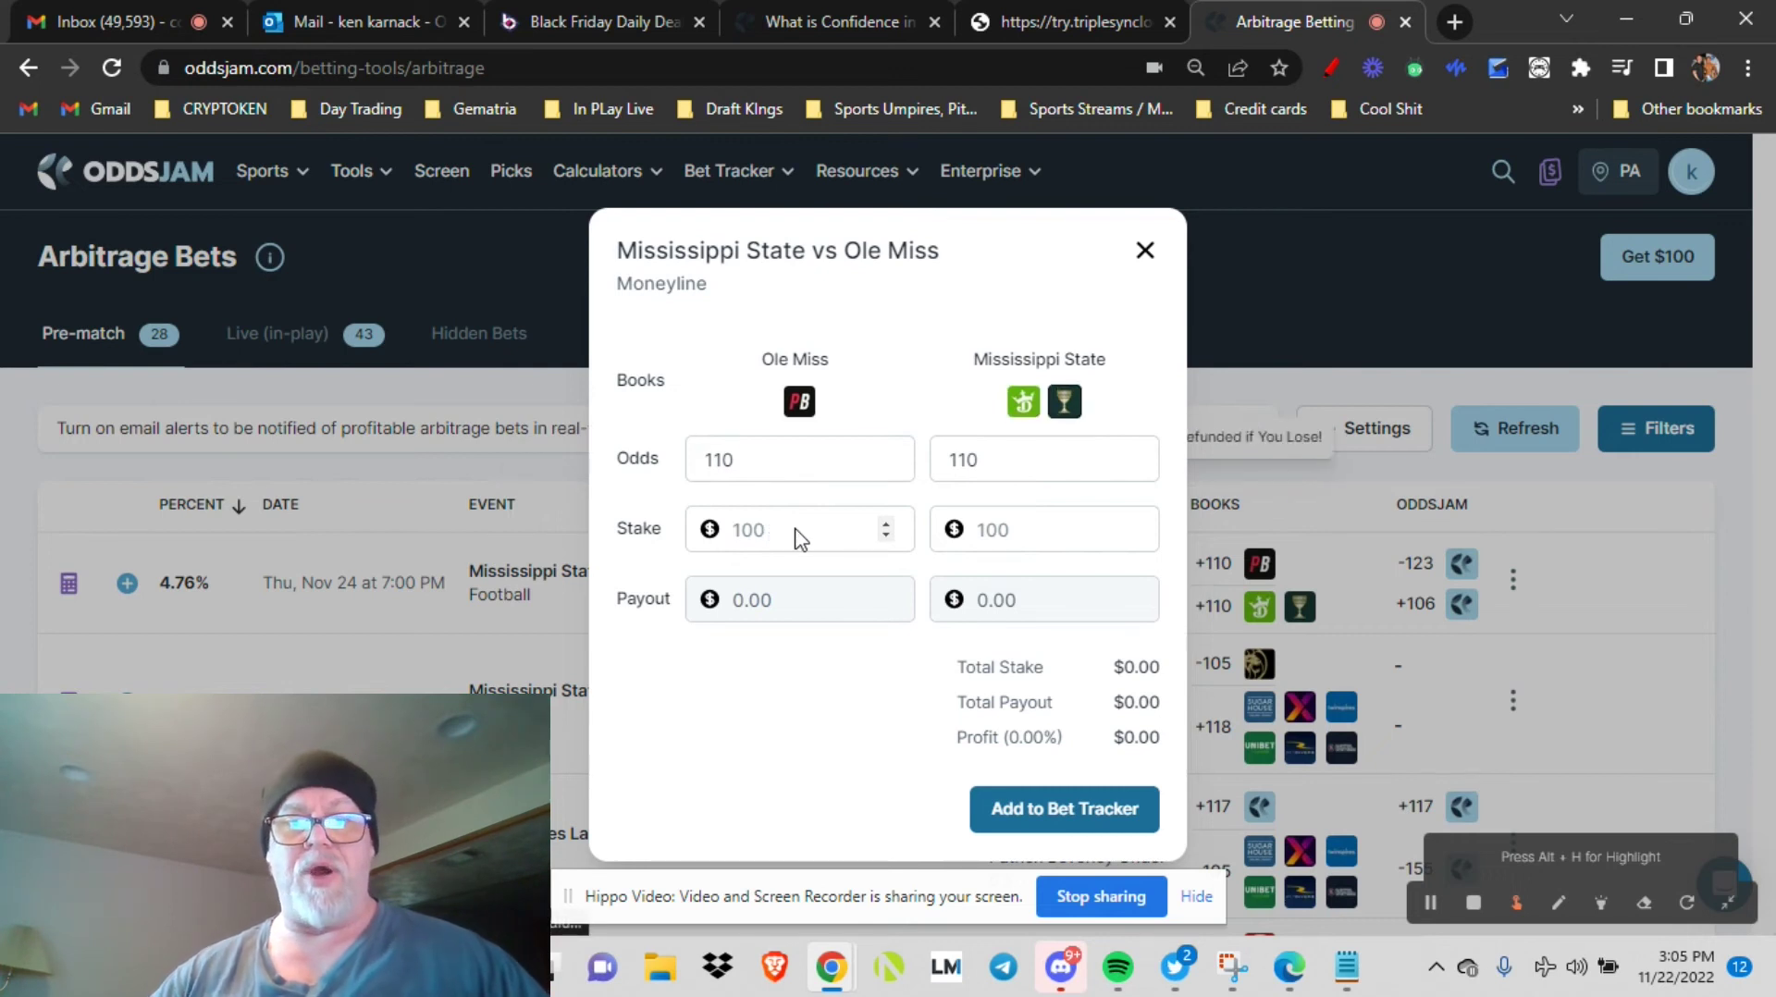
{"action": "left_click", "coordinate": [805, 529]}
{"action": "type", "text": "100"}
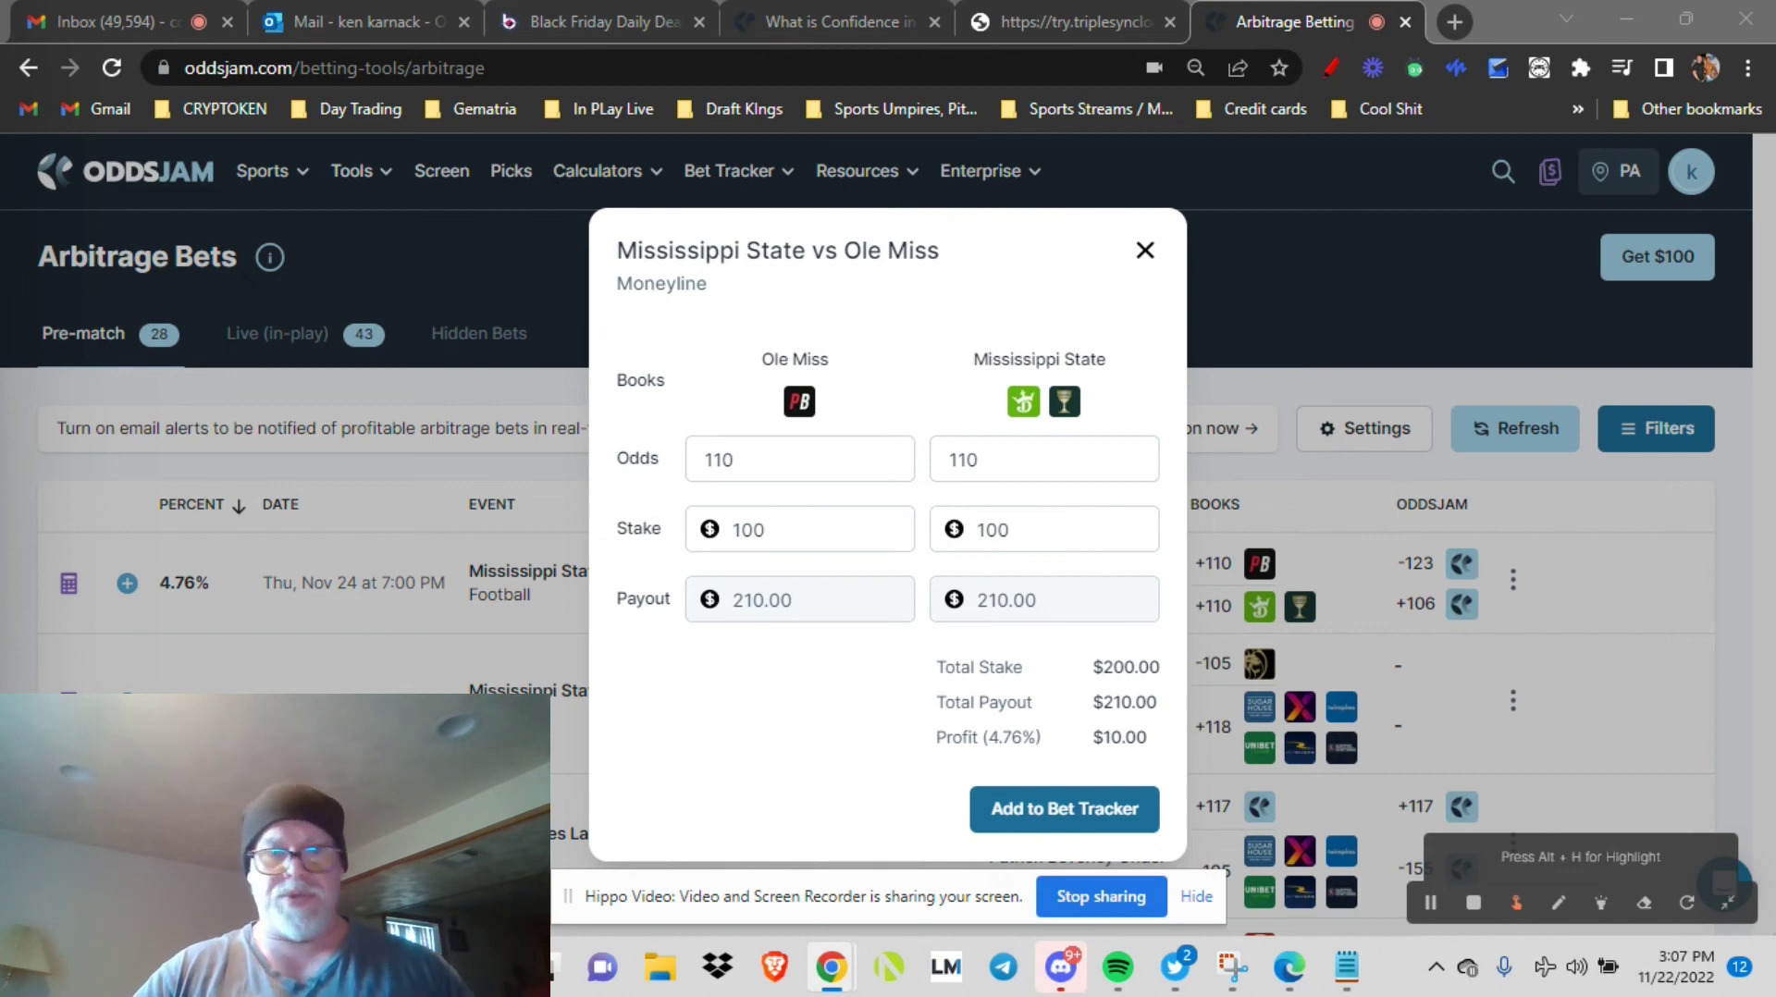
{"action": "left_click", "coordinate": [1145, 252]}
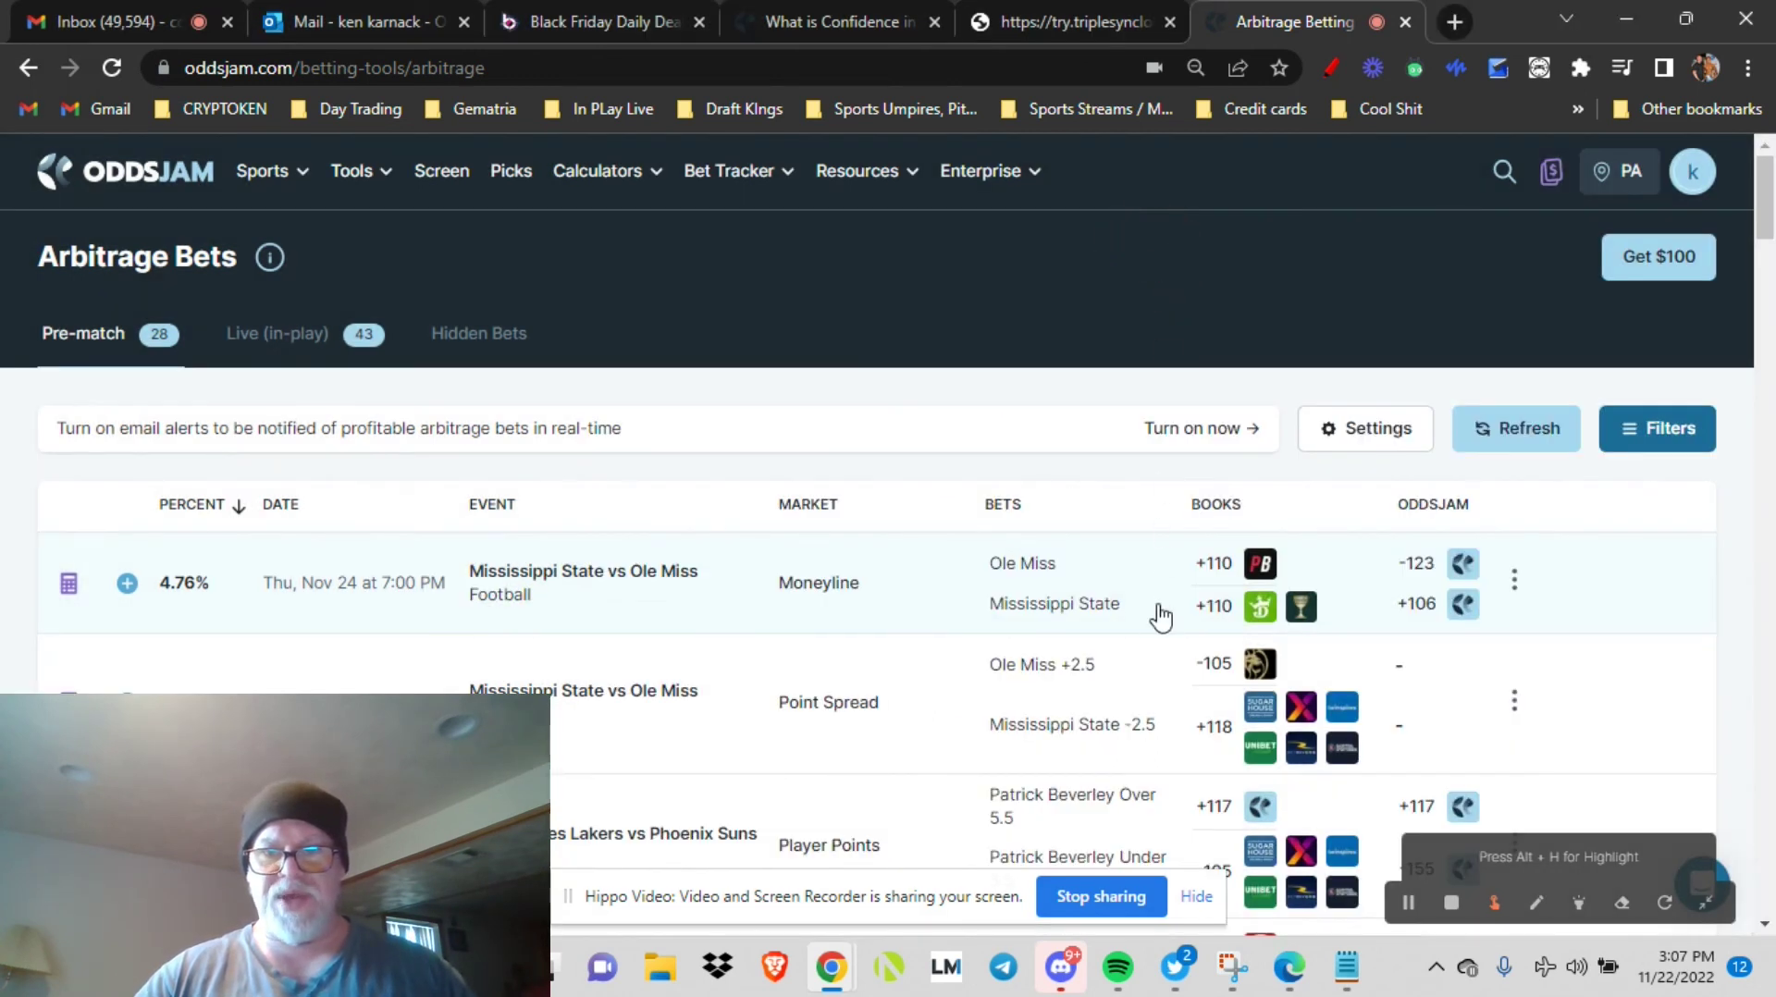
{"action": "left_click", "coordinate": [66, 583]}
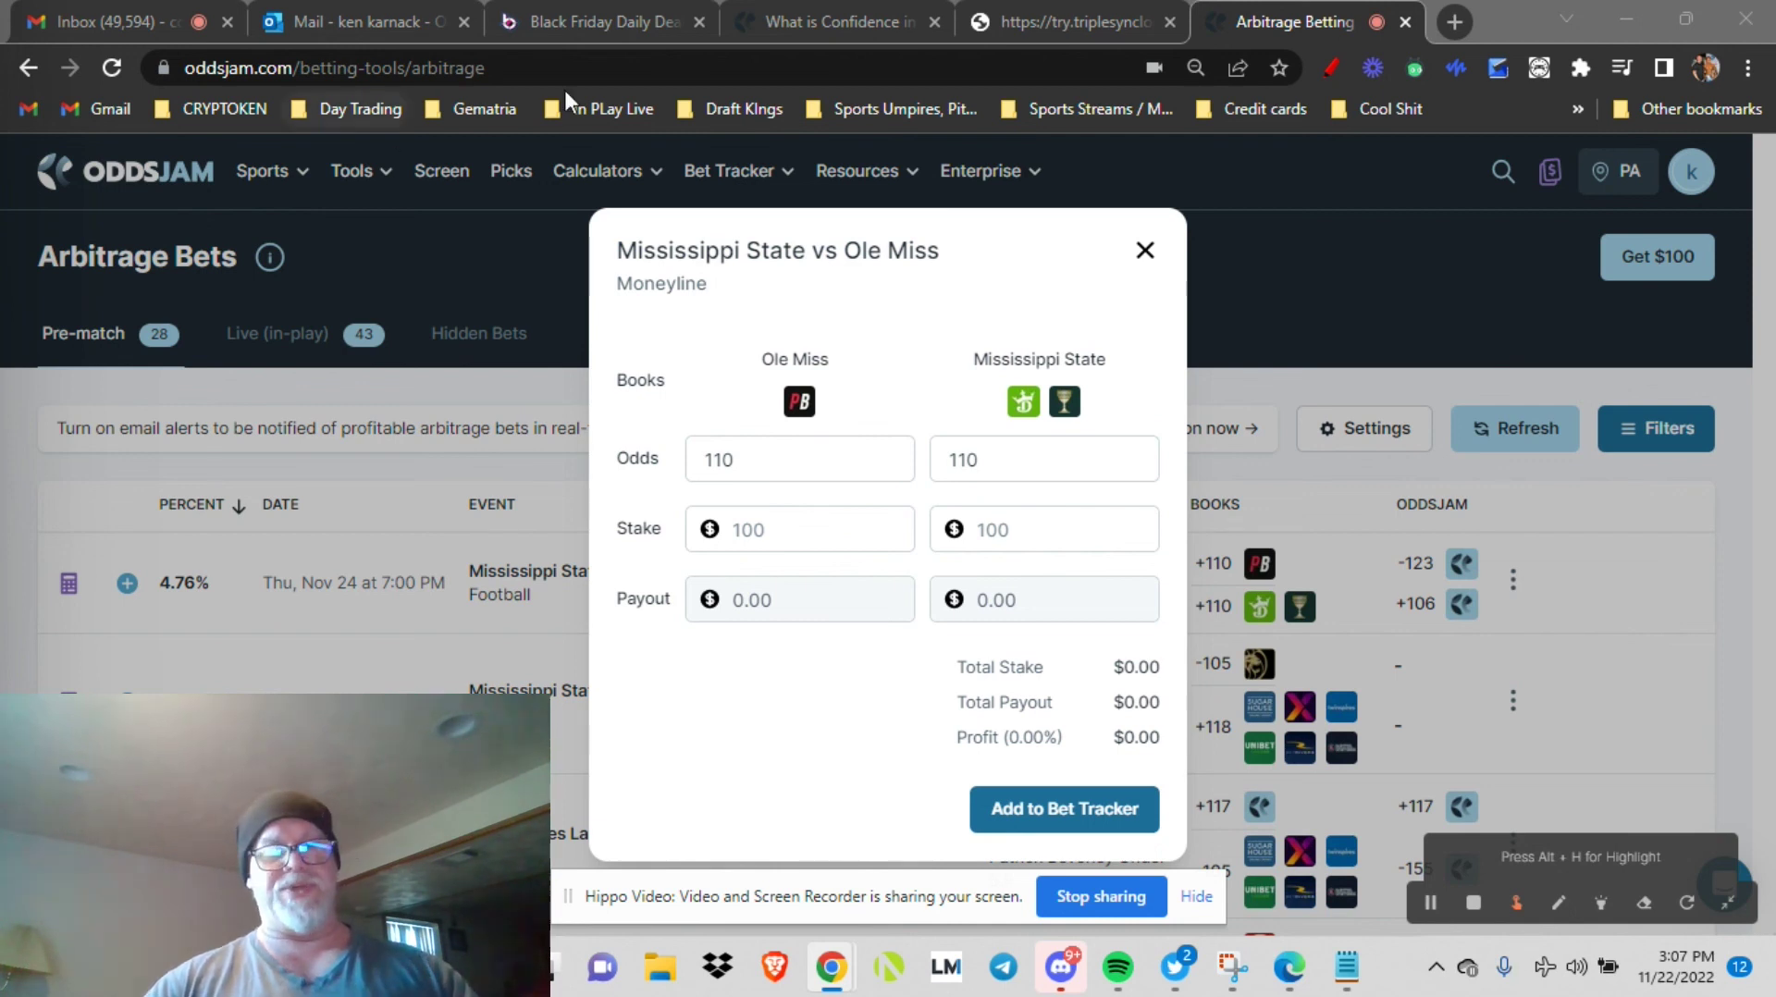
{"action": "left_click", "coordinate": [754, 262]}
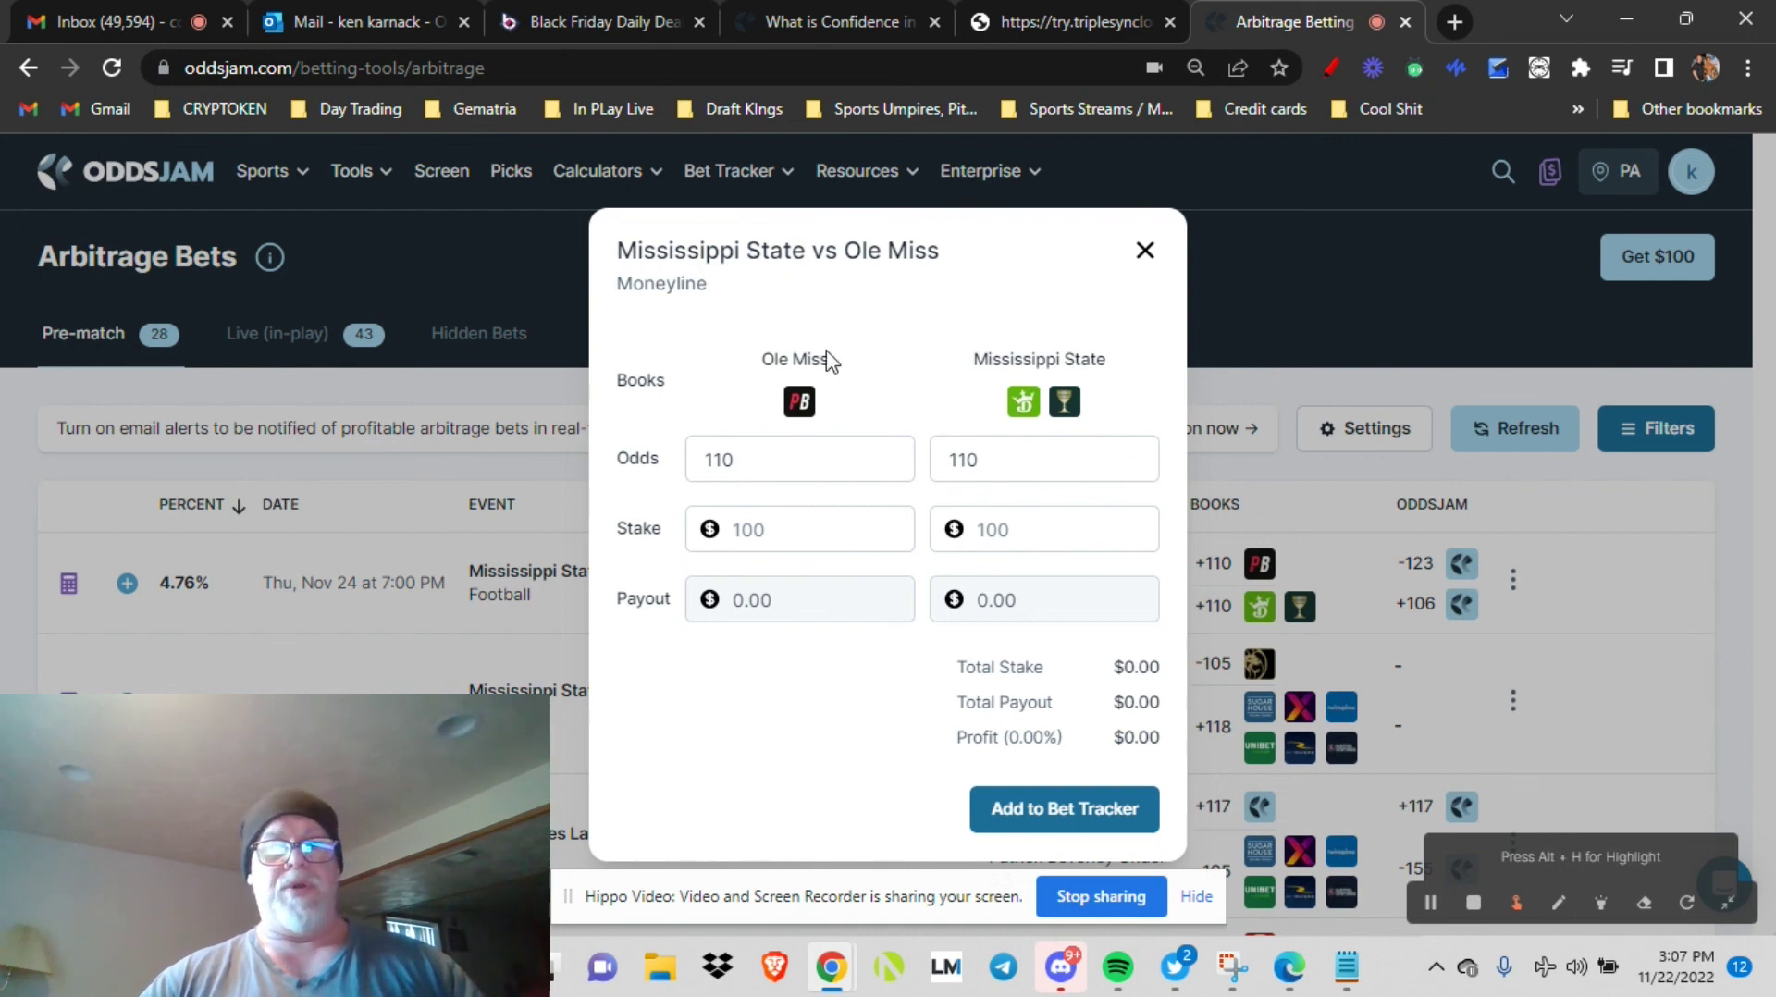
{"action": "left_click", "coordinate": [1146, 251]}
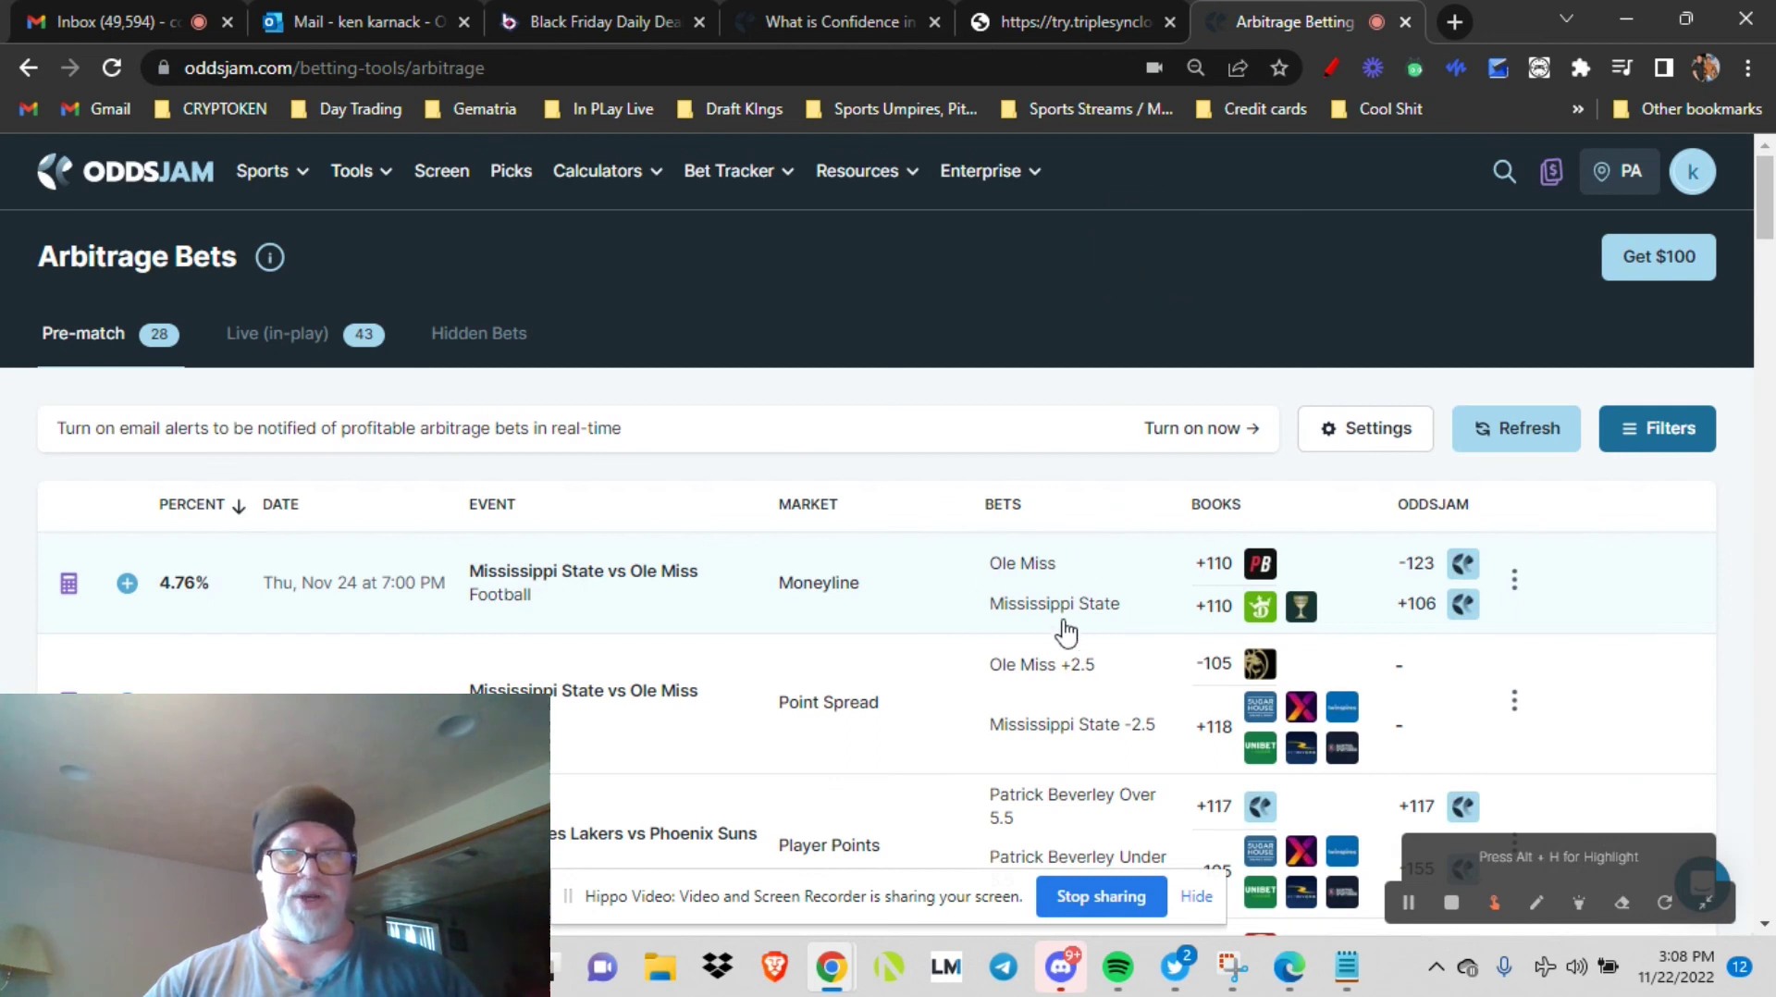
Step: Refresh the pre-match arbitrage bets again and look over the updated top entries
{"action": "left_click", "coordinate": [1480, 430]}
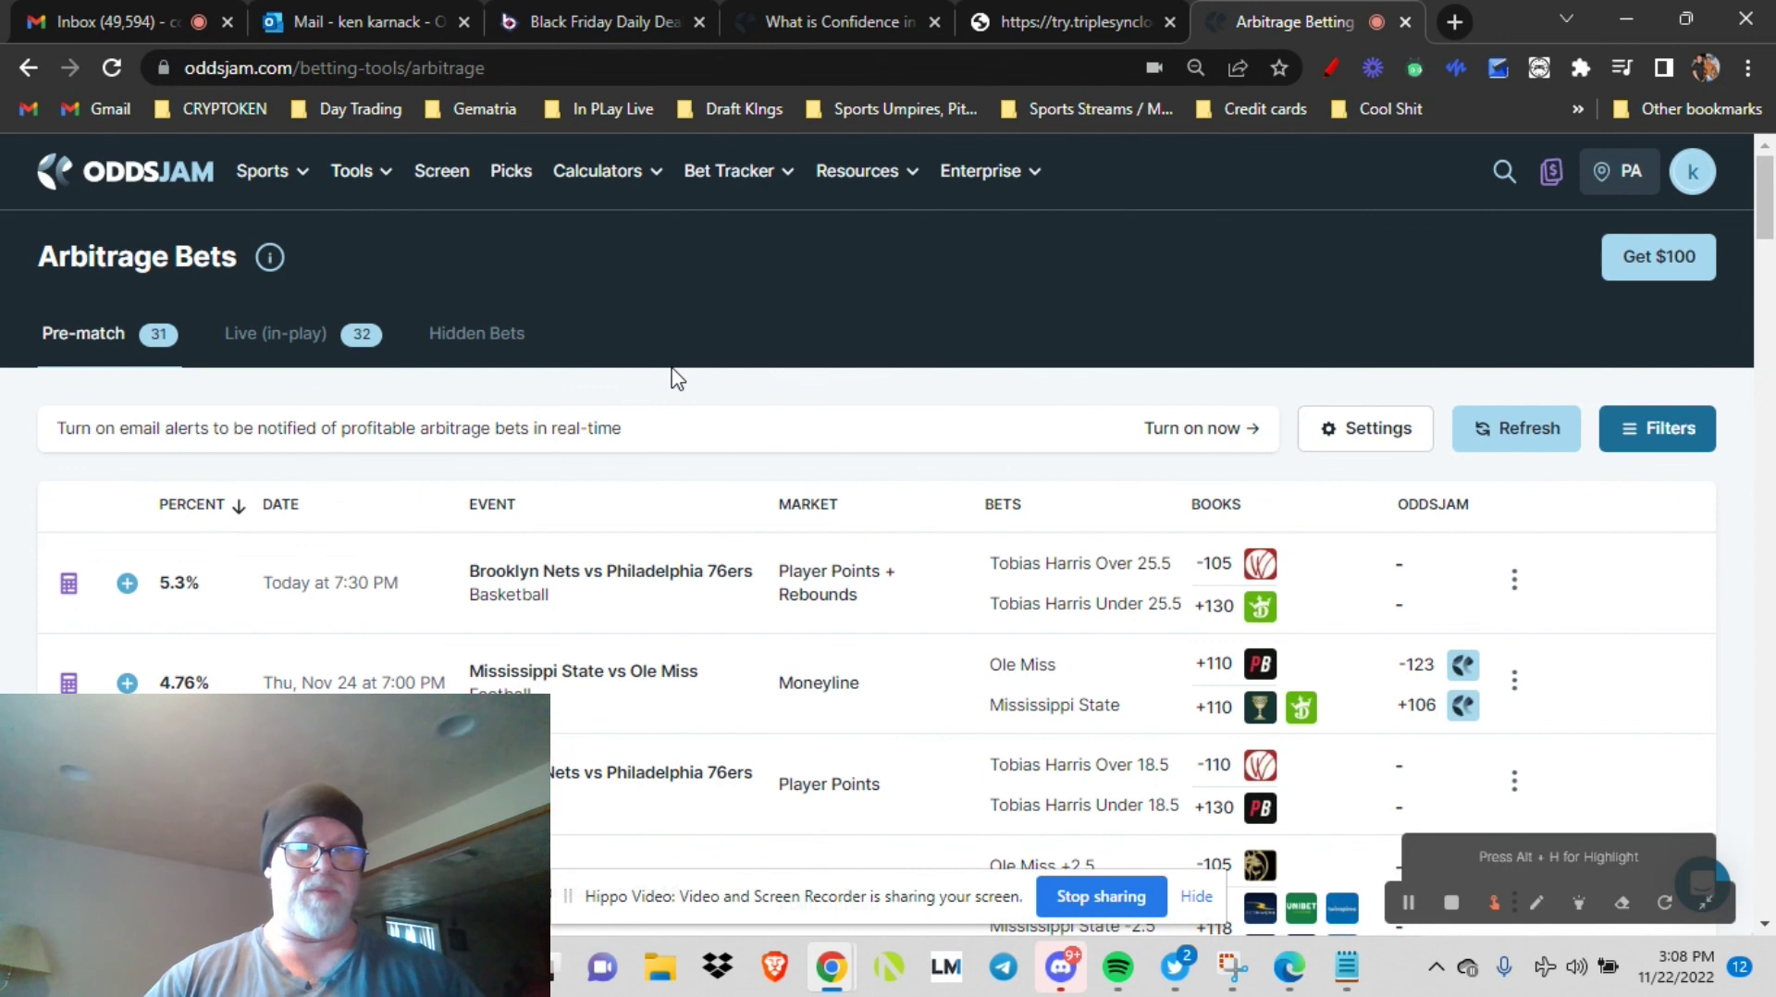
{"action": "scroll", "coordinate": [578, 629], "scroll_direction": "down", "scroll_amount": 2}
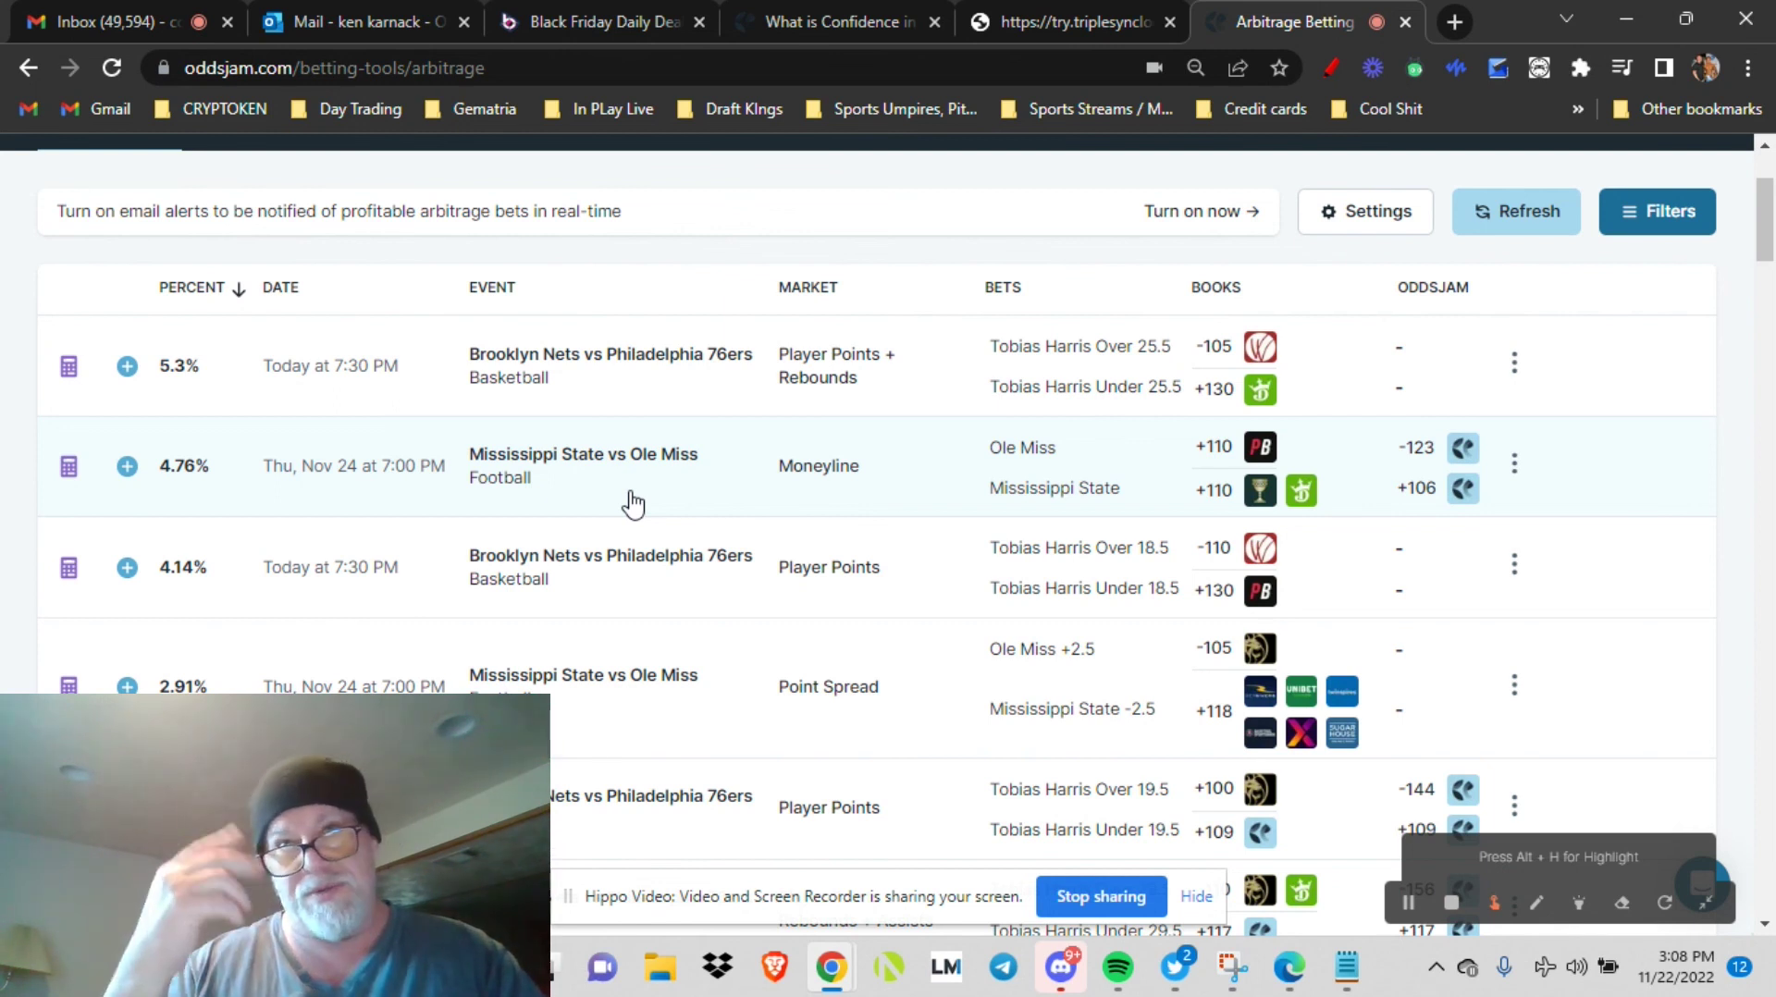
{"action": "scroll", "coordinate": [916, 416], "scroll_direction": "up", "scroll_amount": 3}
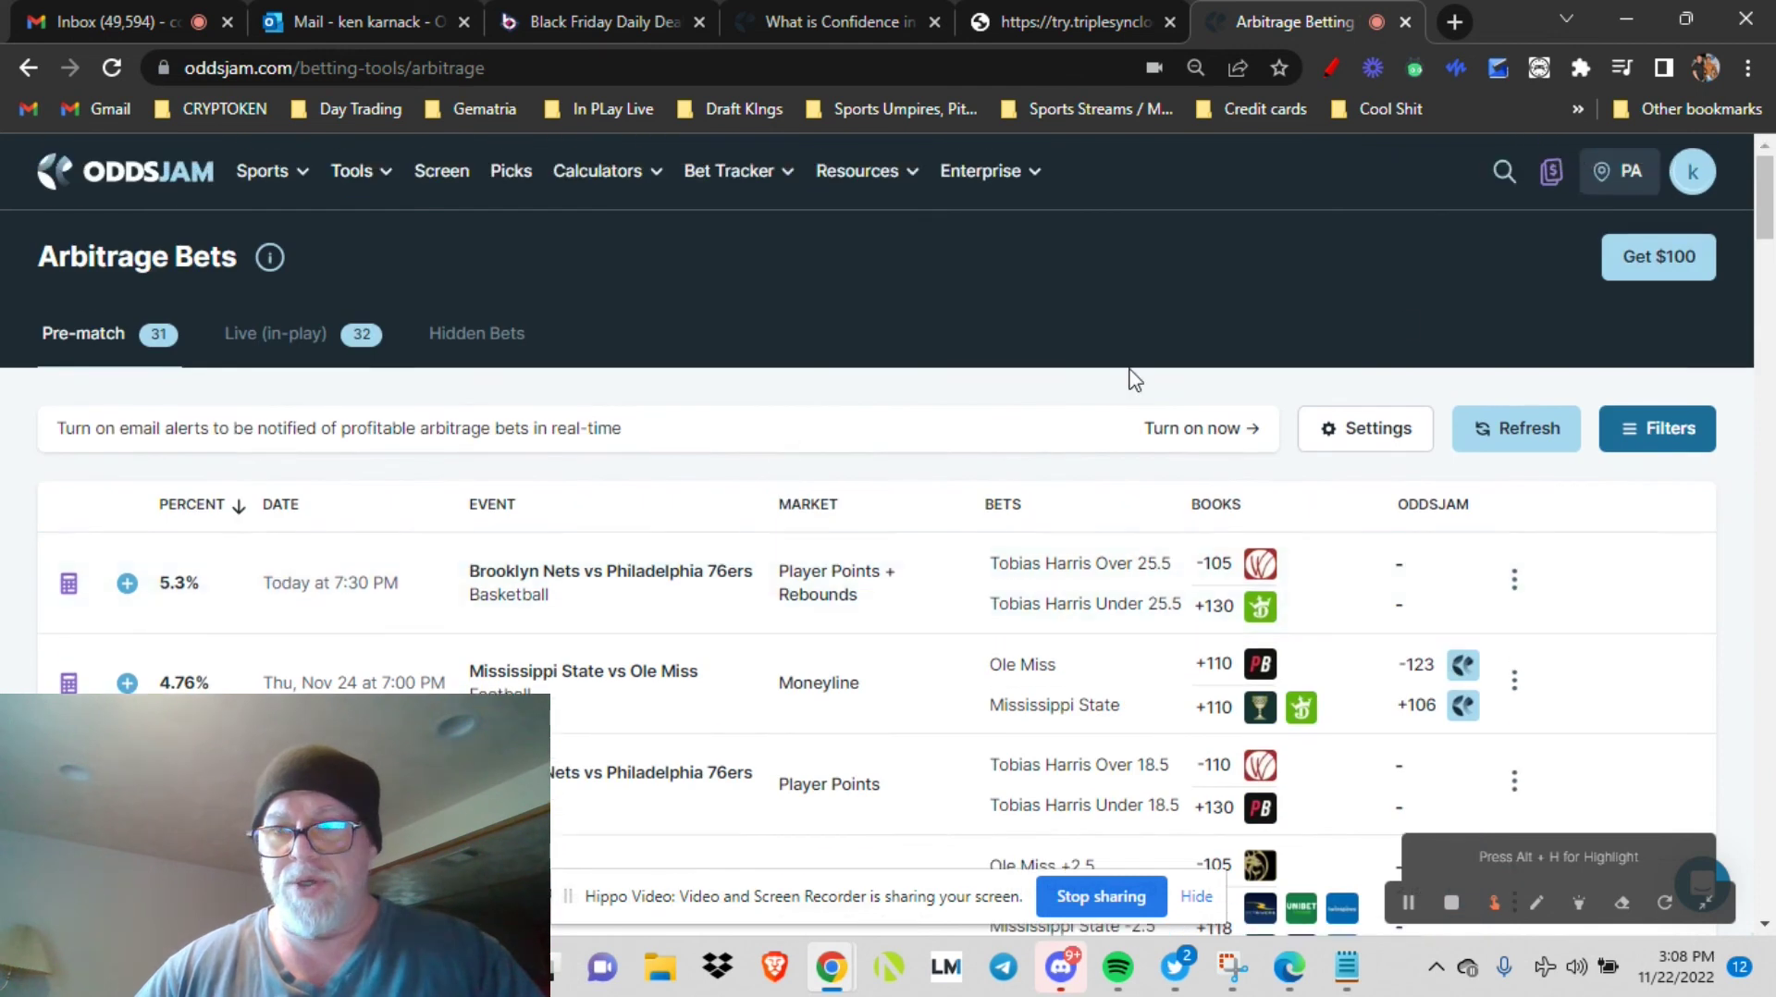
Step: View the Get $100 referral offer and dismiss it
{"action": "left_click", "coordinate": [1631, 262]}
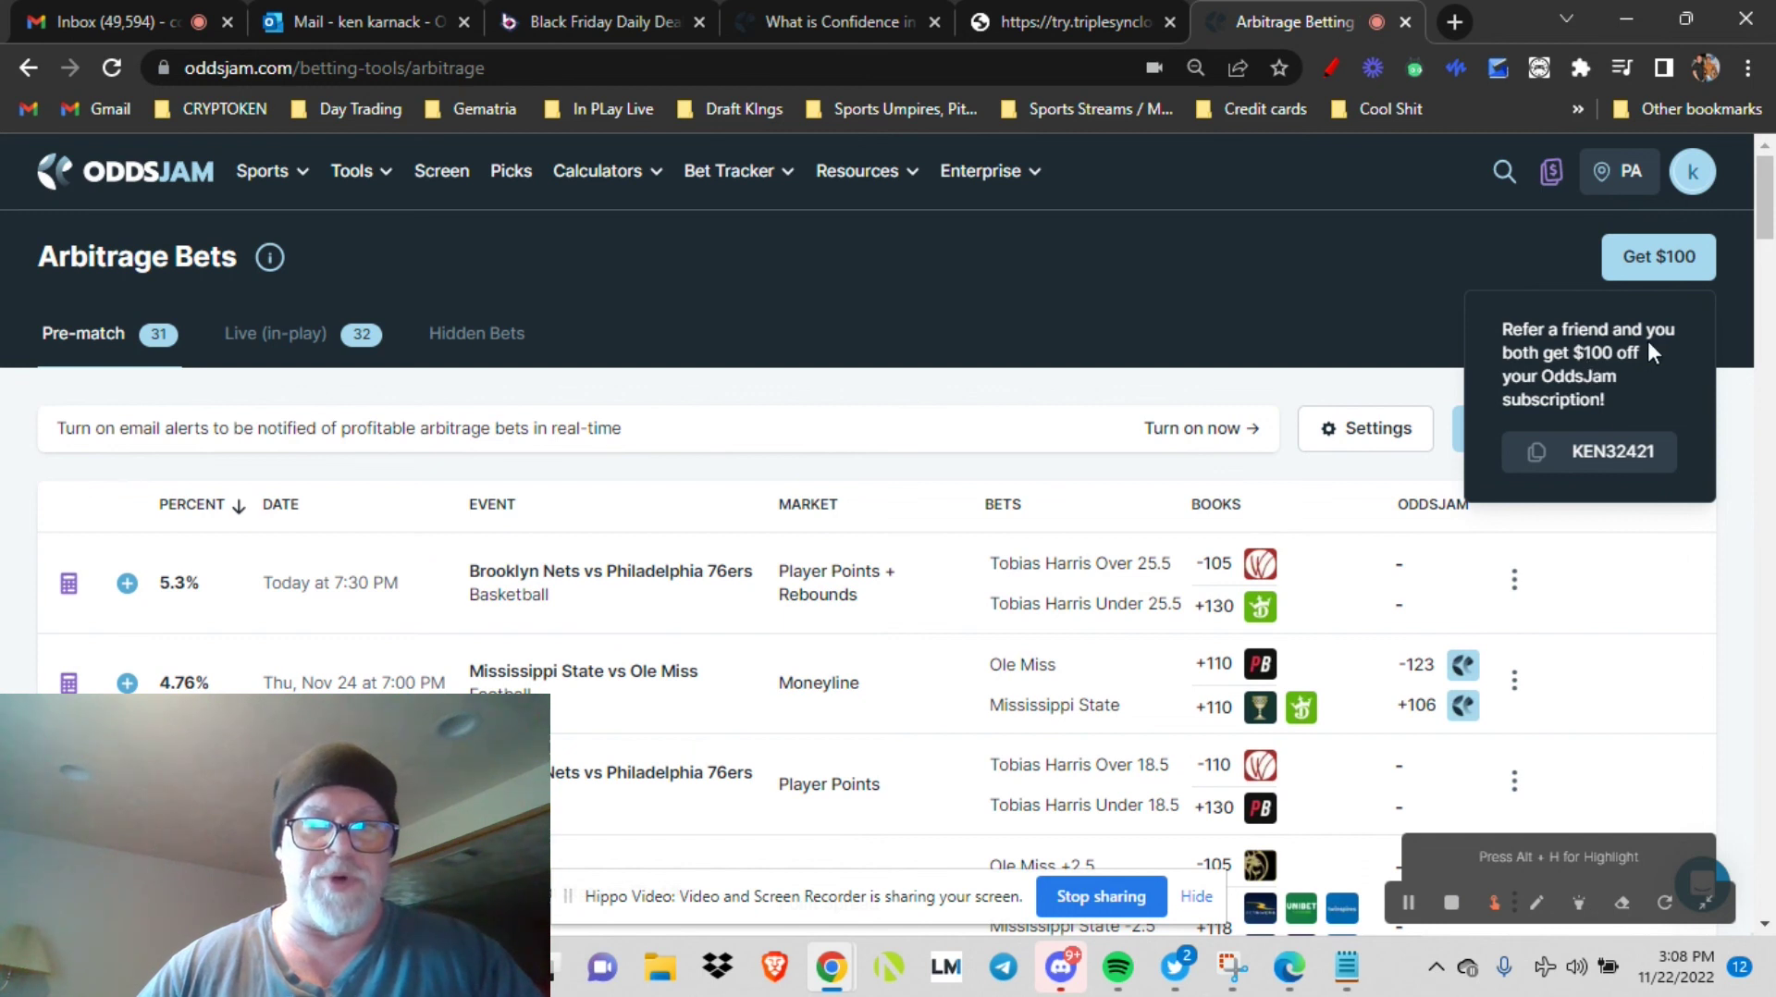
{"action": "left_click", "coordinate": [1085, 312]}
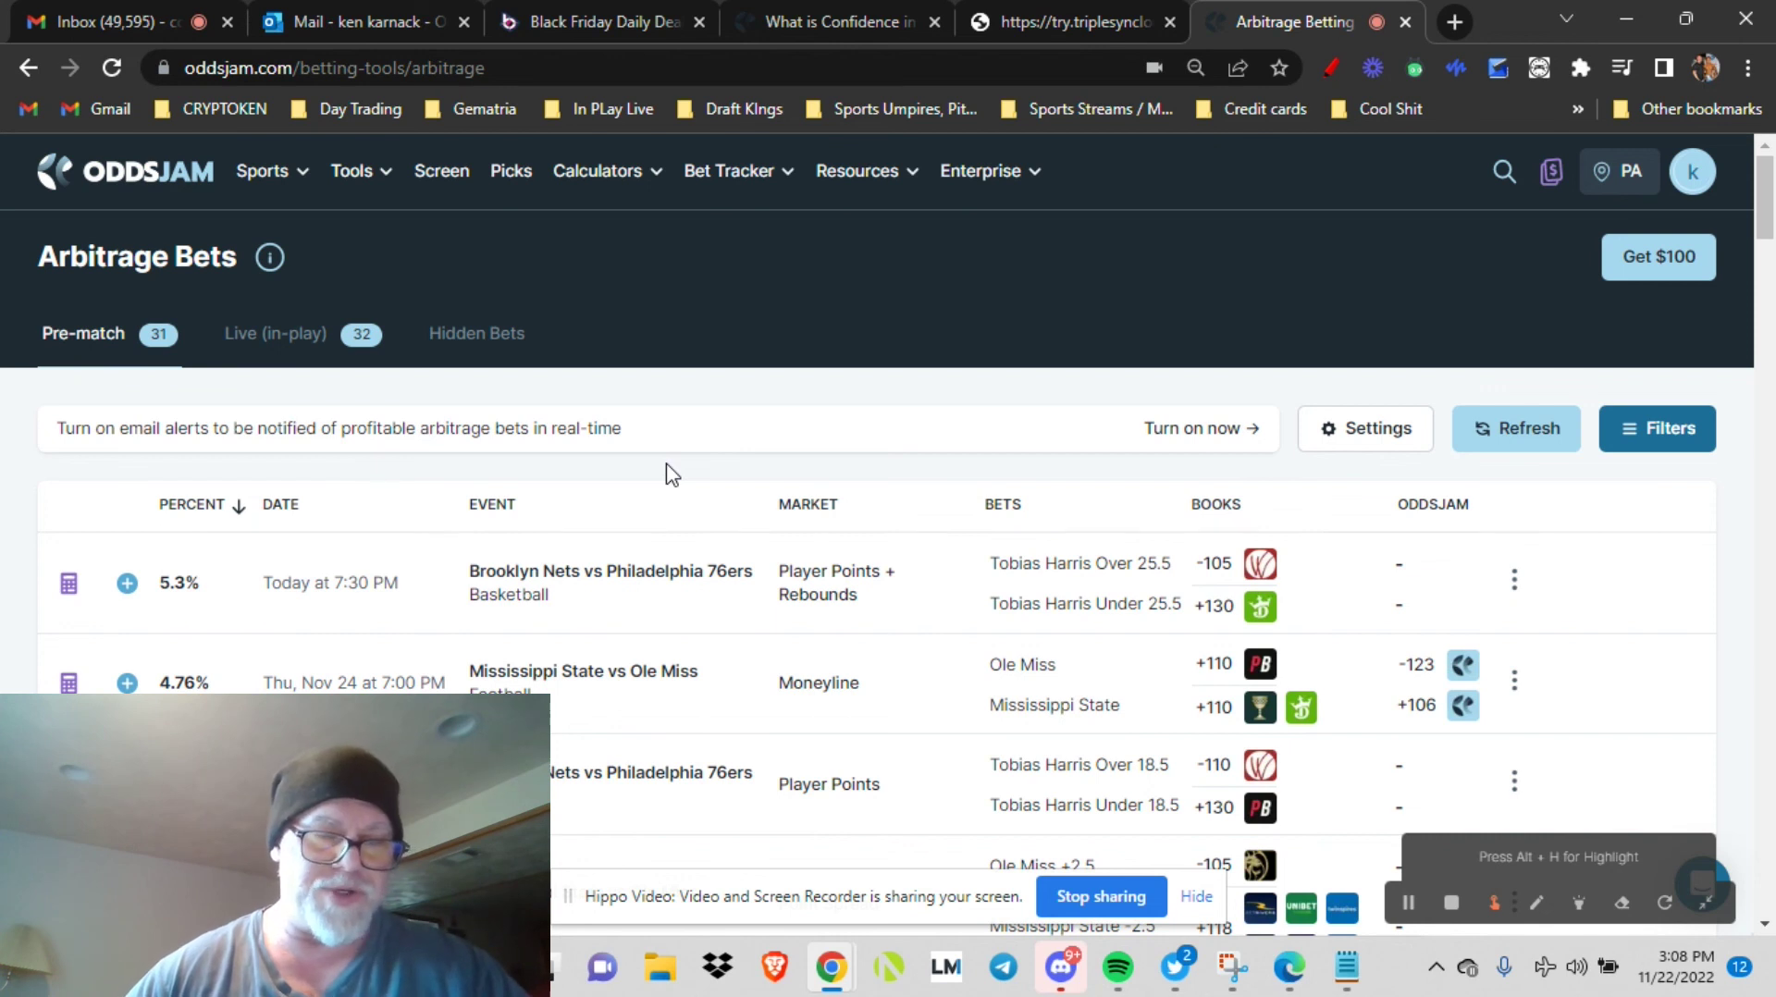
{"action": "scroll", "coordinate": [676, 481], "scroll_direction": "down", "scroll_amount": 2}
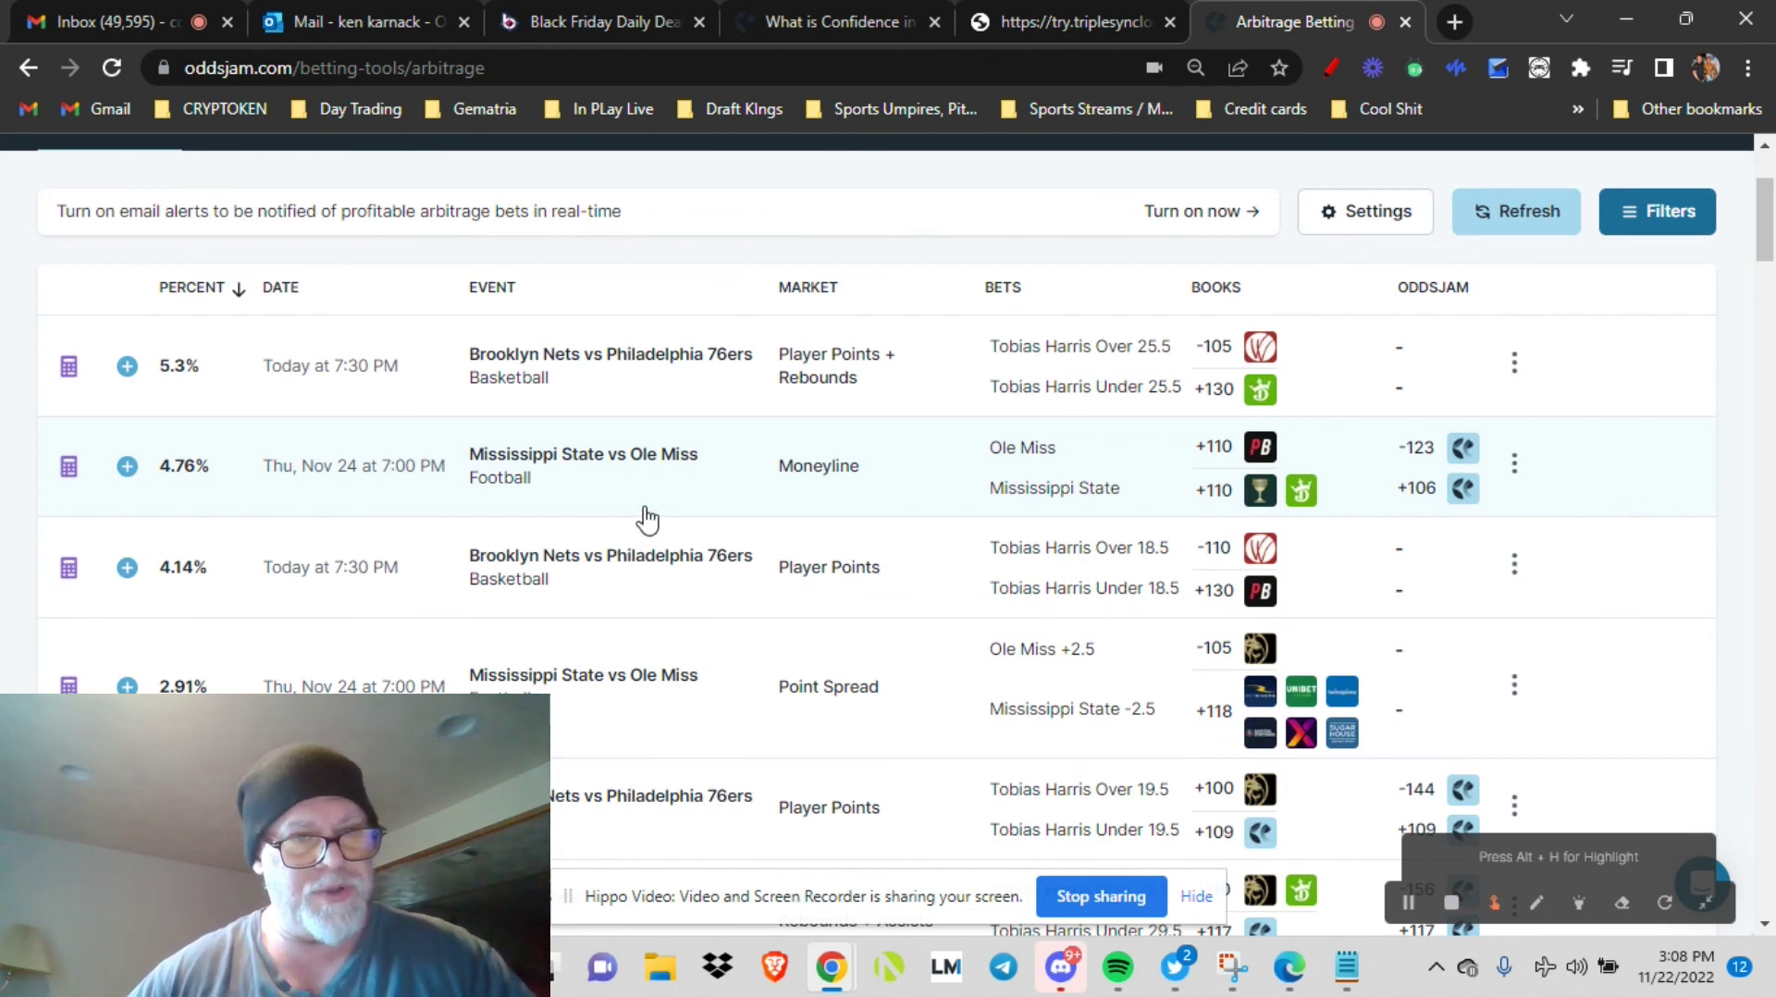
{"action": "scroll", "coordinate": [648, 520], "scroll_direction": "up", "scroll_amount": 2}
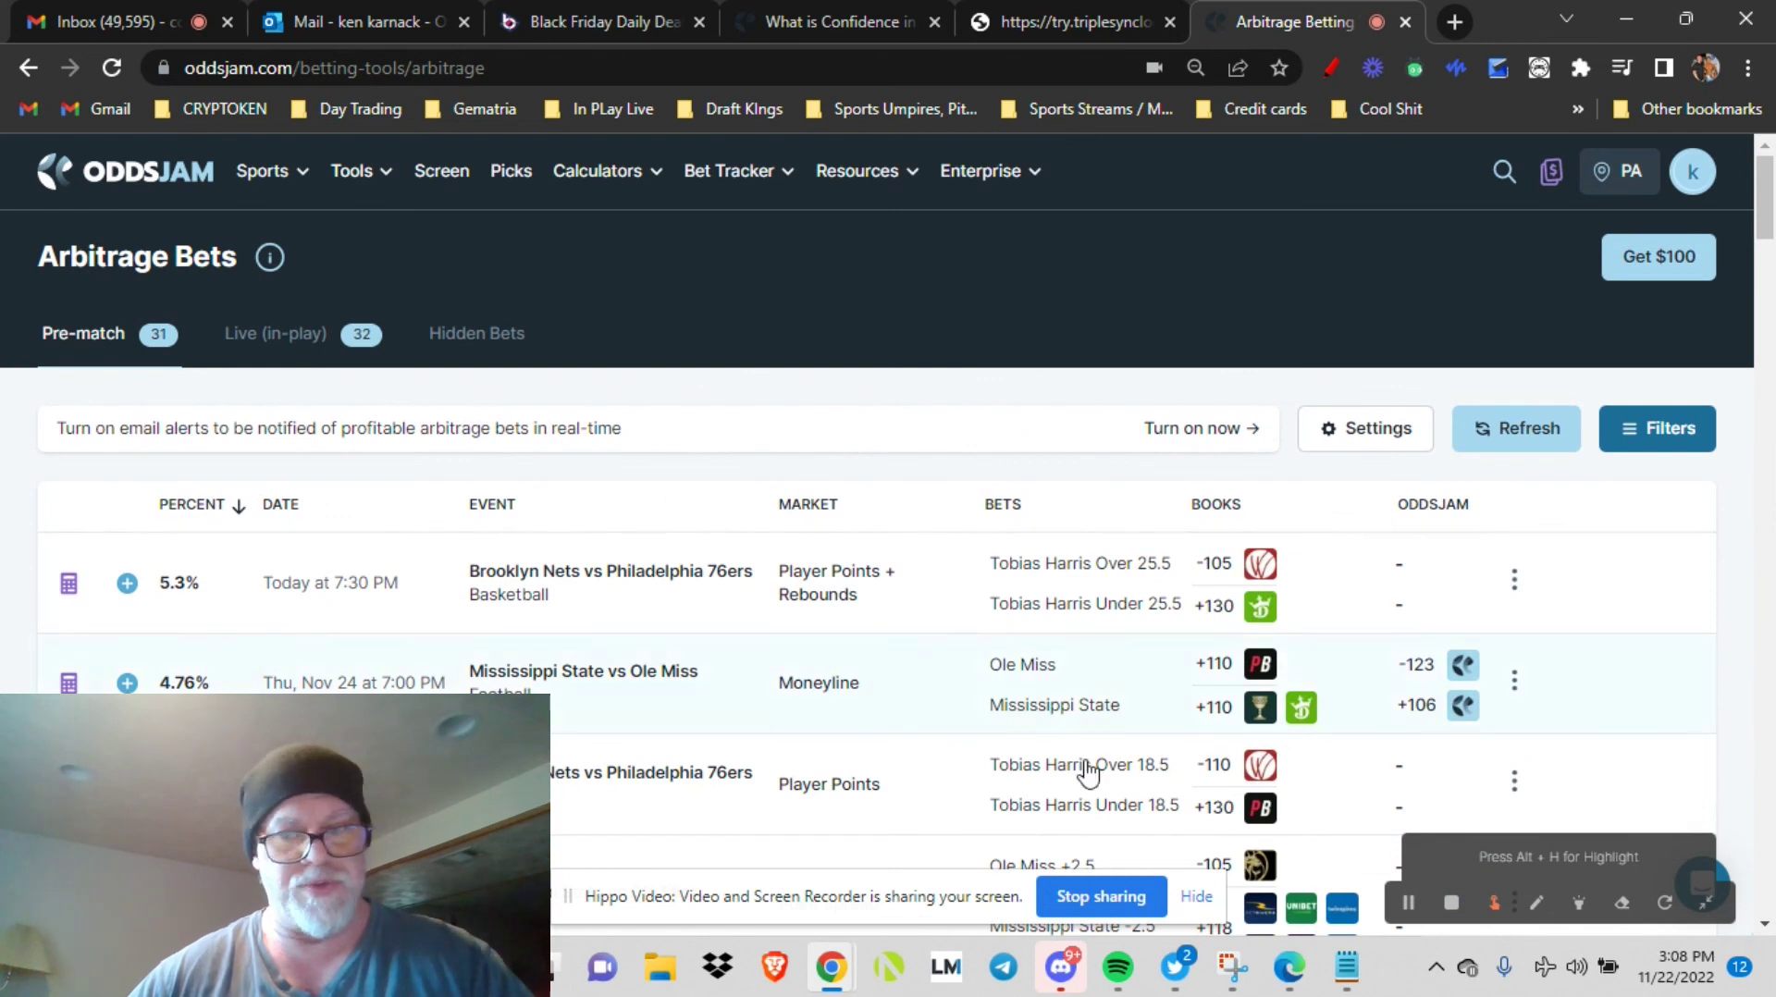